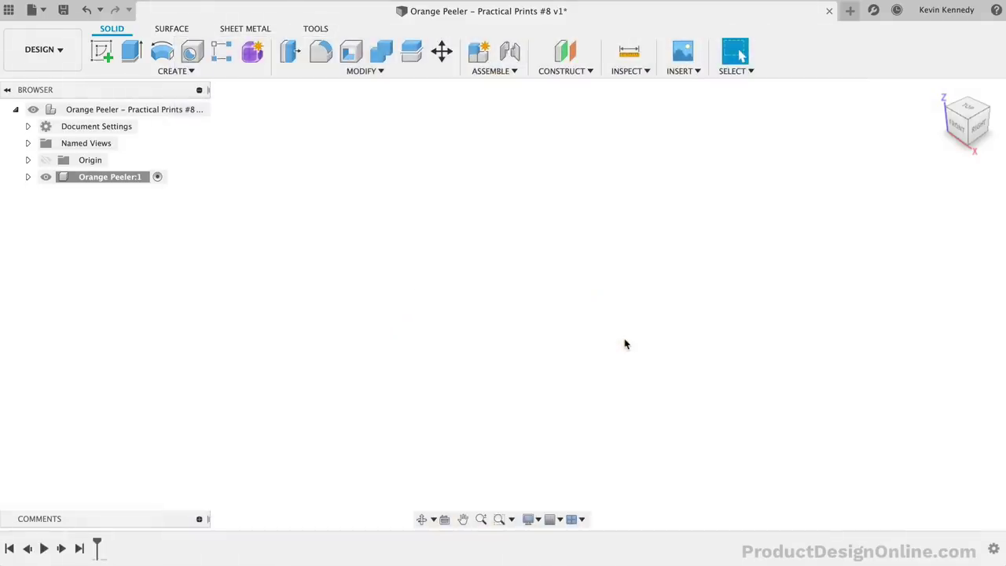
Step: Sketch a 25 mm diameter circle centred on the origin on the XY ground plane
left_click(102, 53)
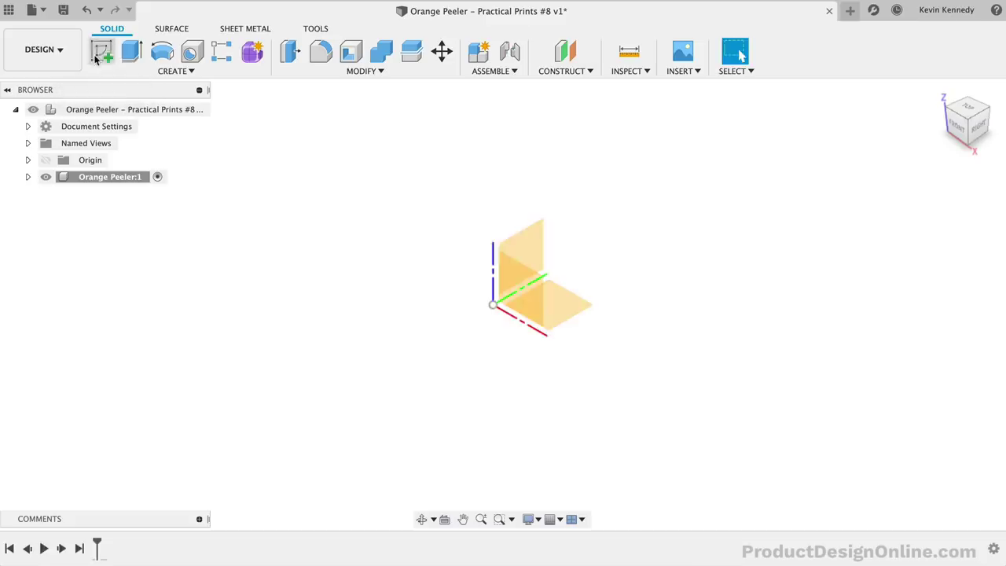
left_click(560, 314)
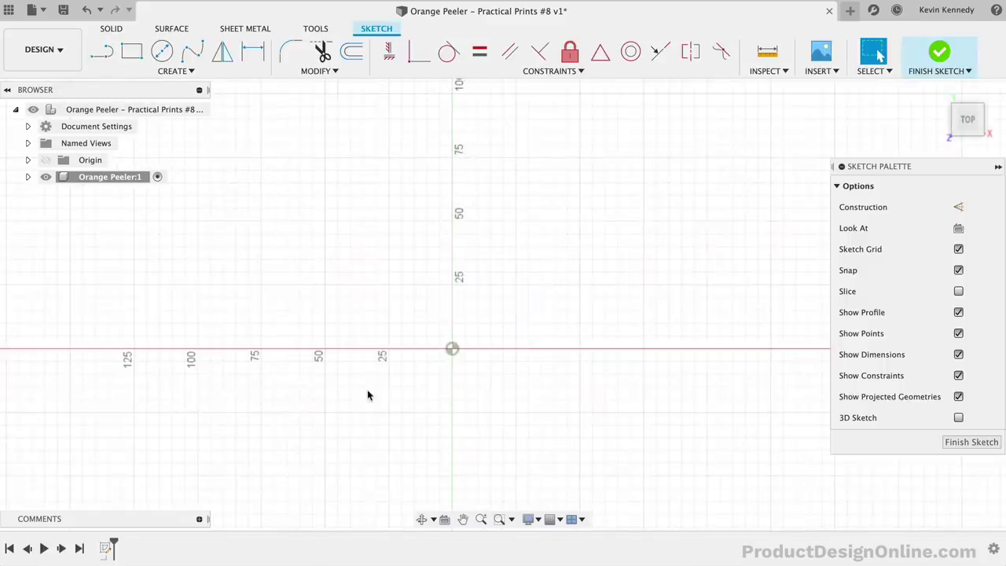
left_click(162, 51)
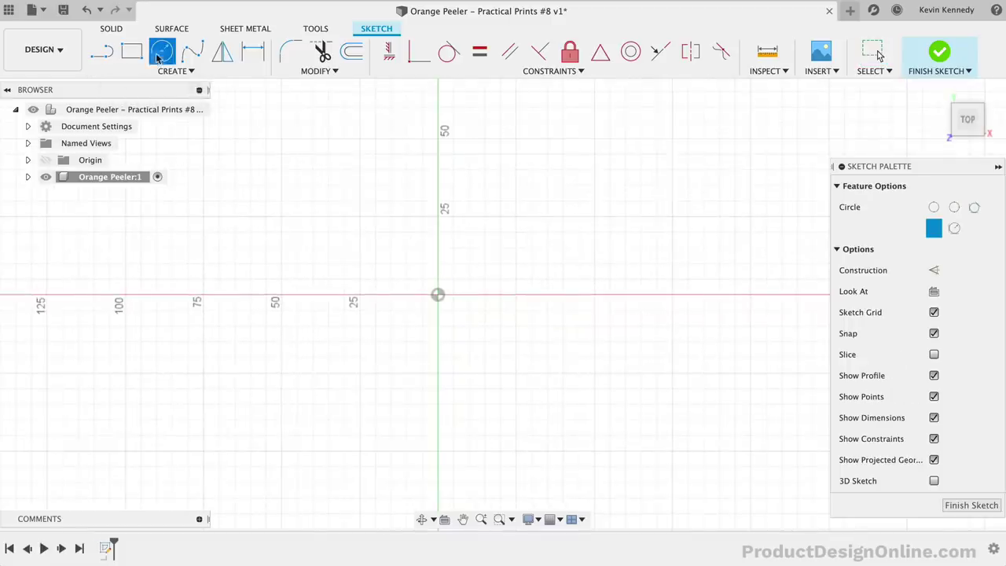
left_click(438, 295)
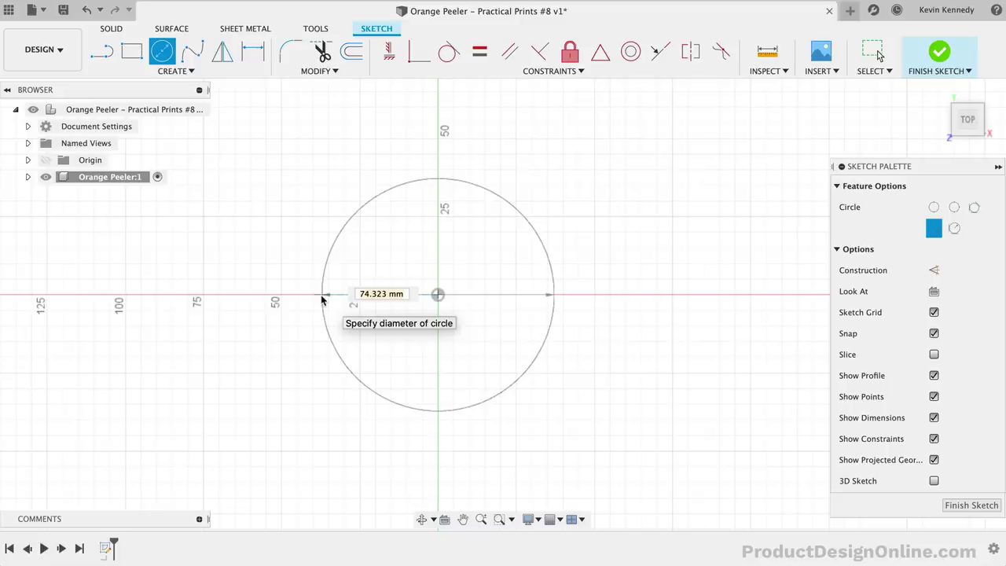
type("25")
key("Tab")
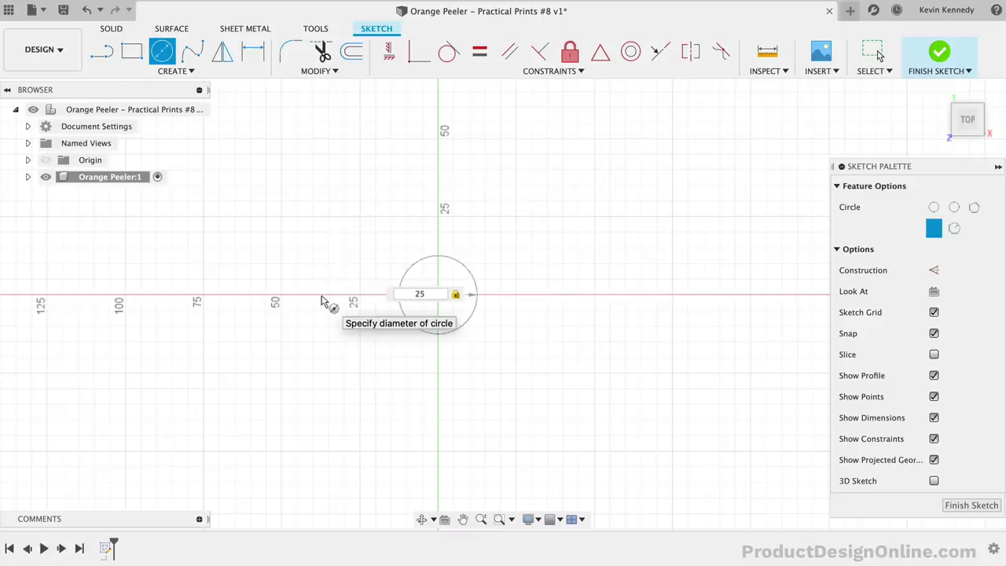
key("Return")
scroll(483, 368, "up", 3)
scroll(483, 368, "up", 3)
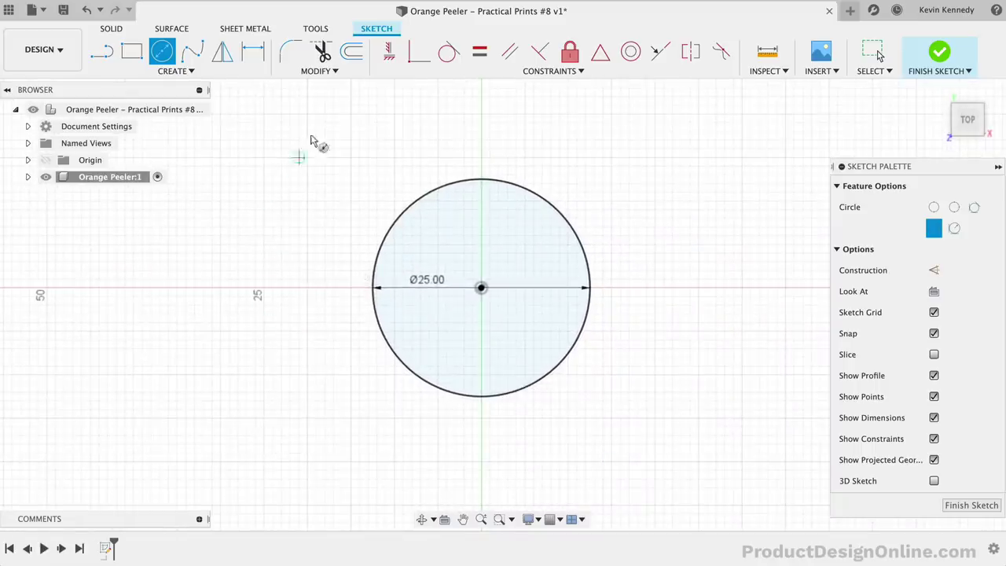
Step: Offset the 25 mm circle 2 mm outward
left_click(346, 57)
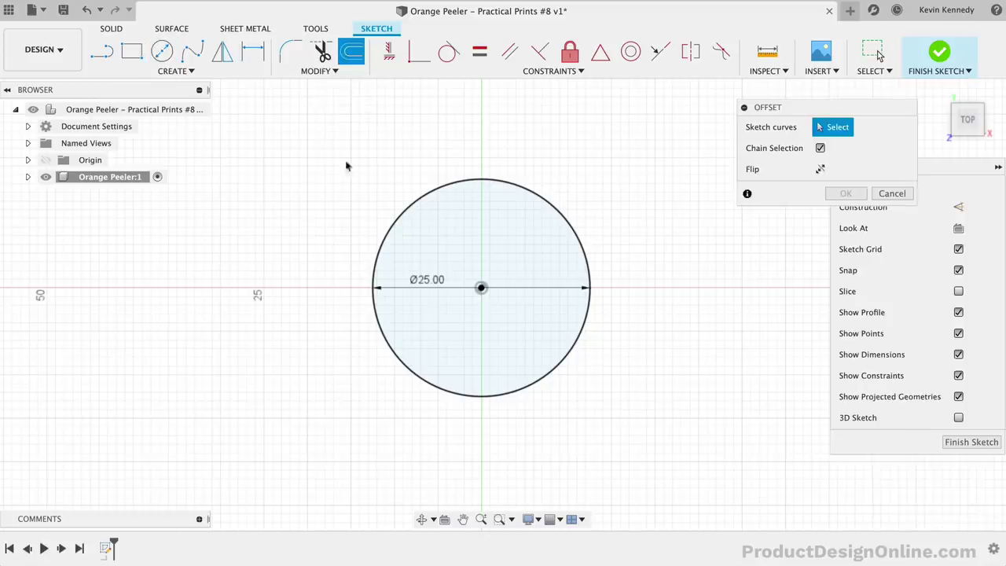
left_click(415, 201)
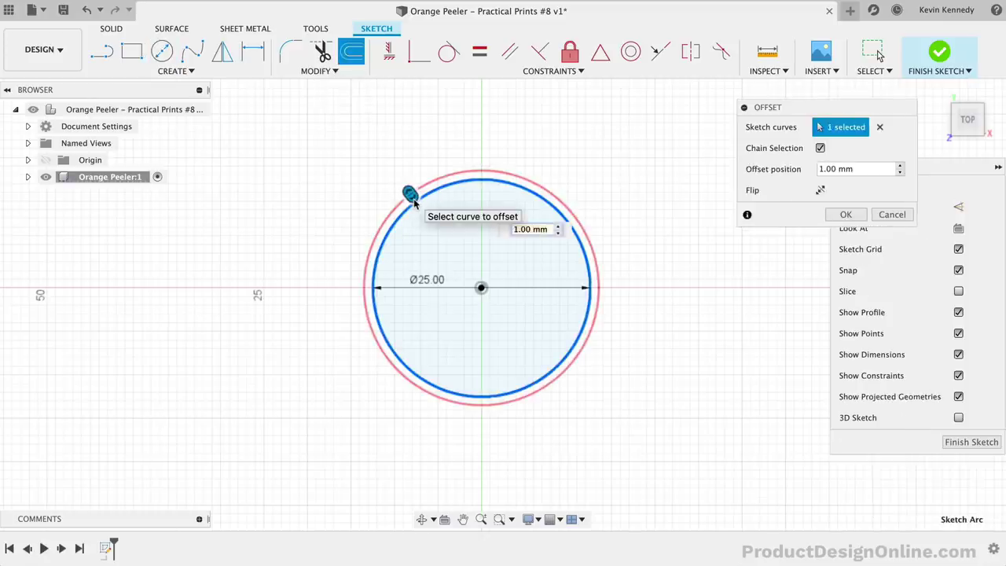
type("2")
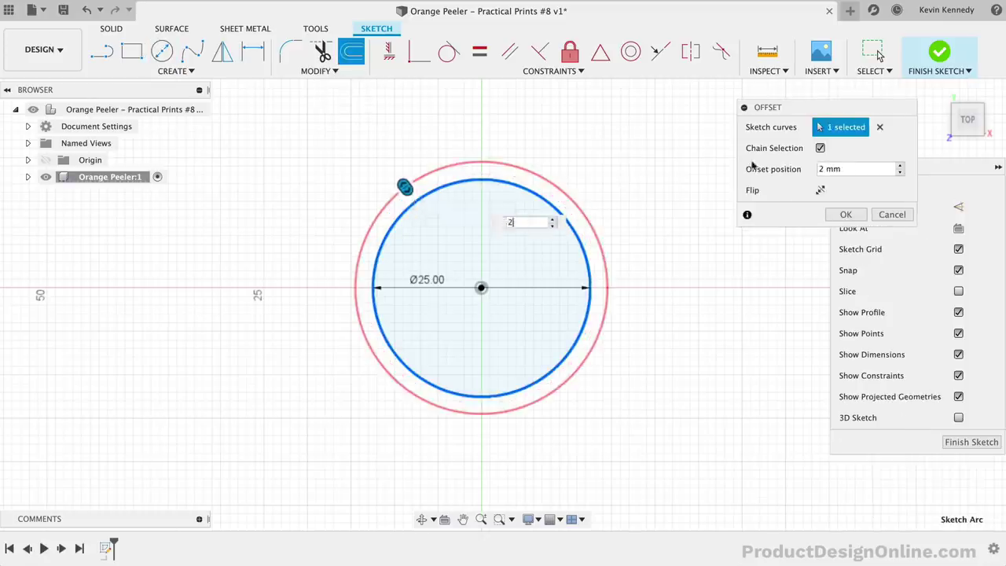
left_click(835, 217)
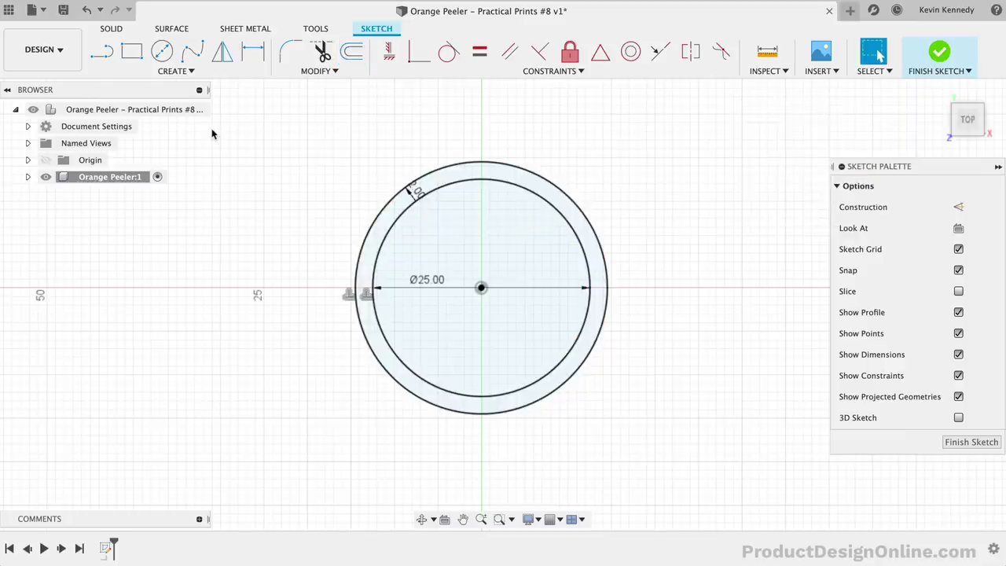
Step: Extrude the ring profile 14 mm into a solid band
left_click(110, 30)
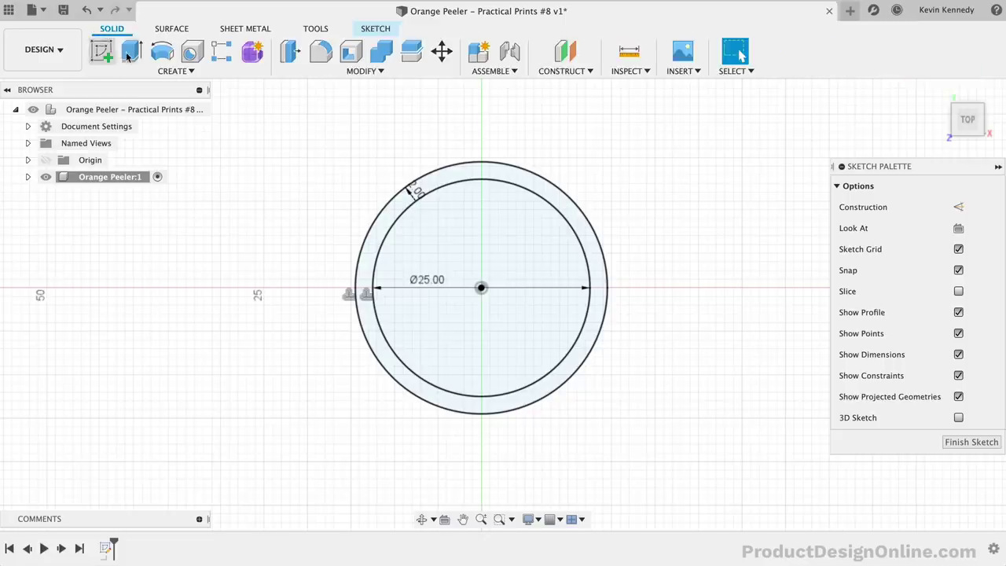
left_click(131, 53)
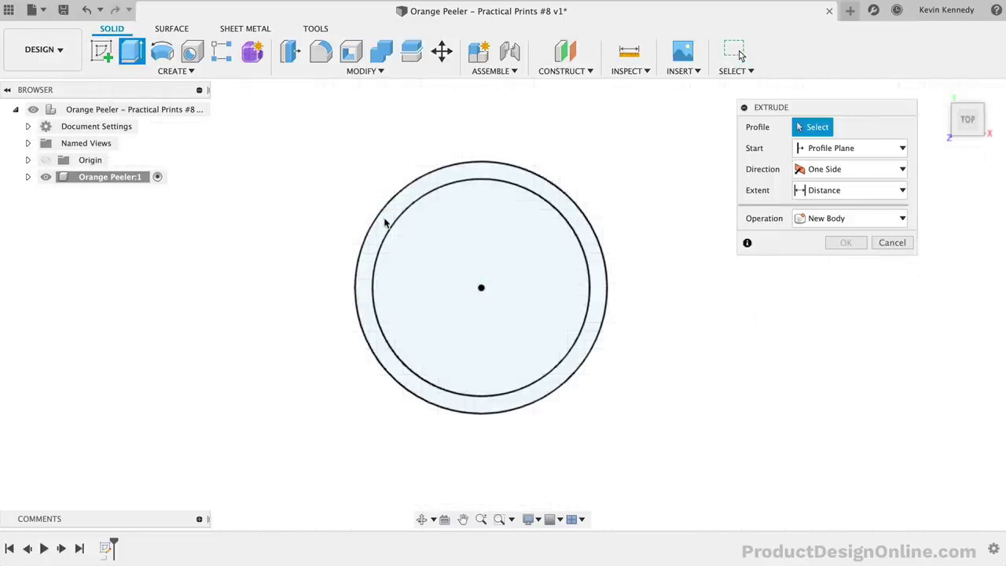
type("1")
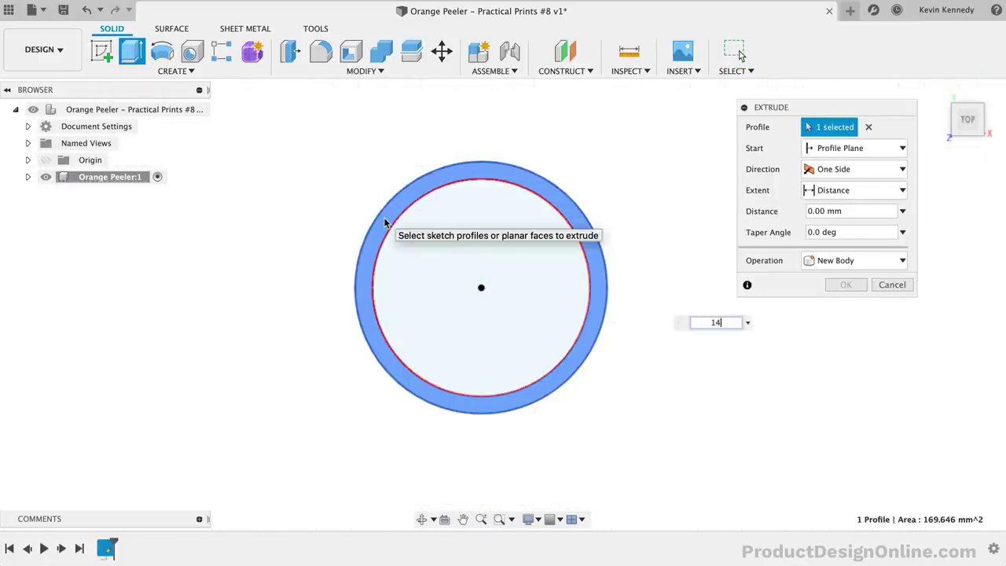
type("4")
key("Return")
left_click(941, 93)
left_click(853, 285)
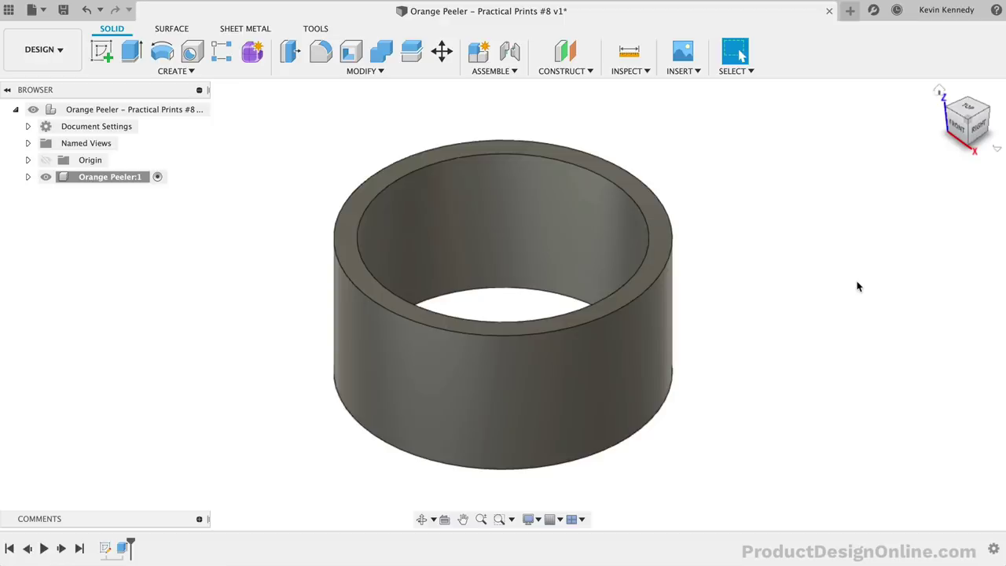
Step: Start a sketch on the ring's top face and draw a three-point arc below the ring
right_click(660, 246)
left_click(650, 321)
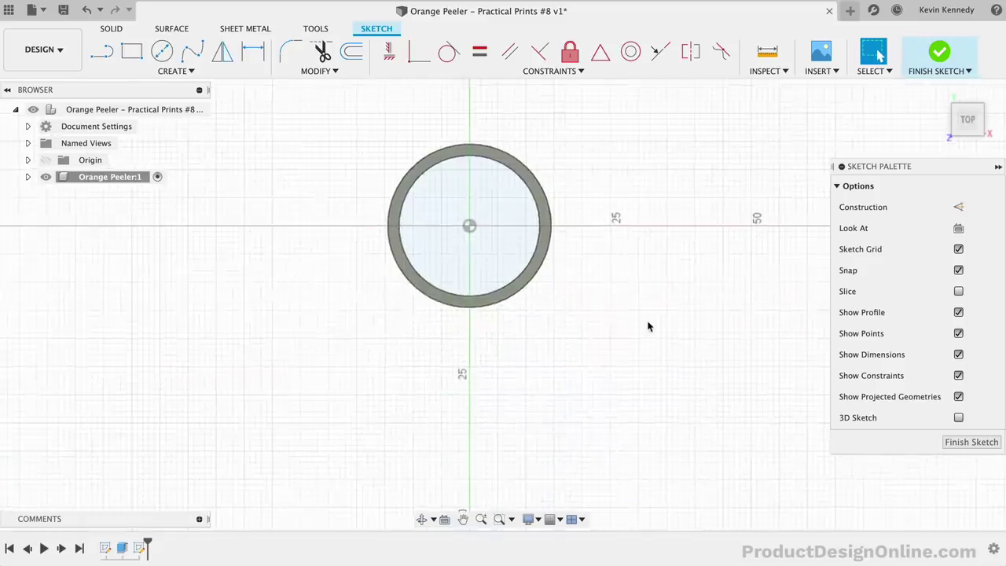
left_click(177, 71)
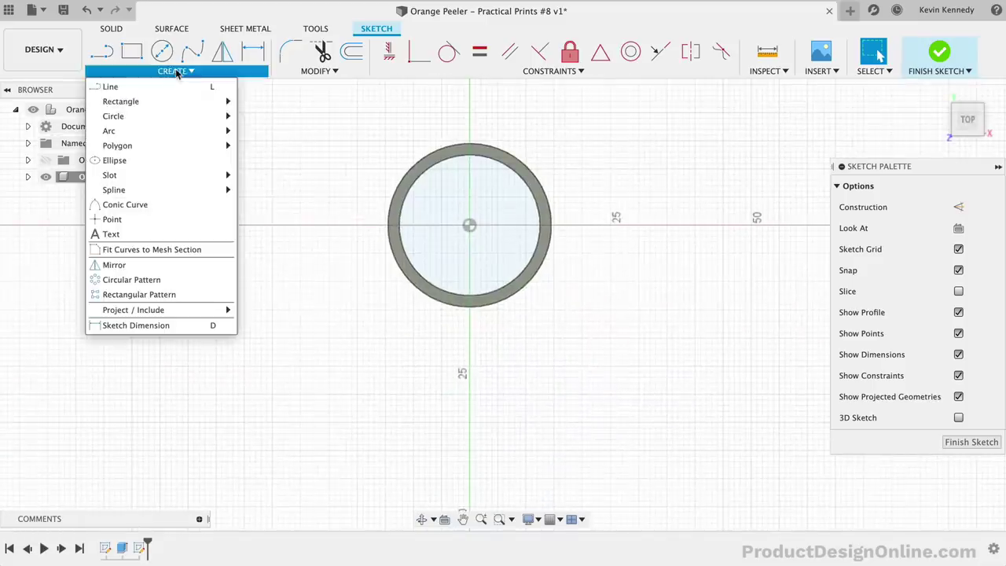
mouse_move(161, 130)
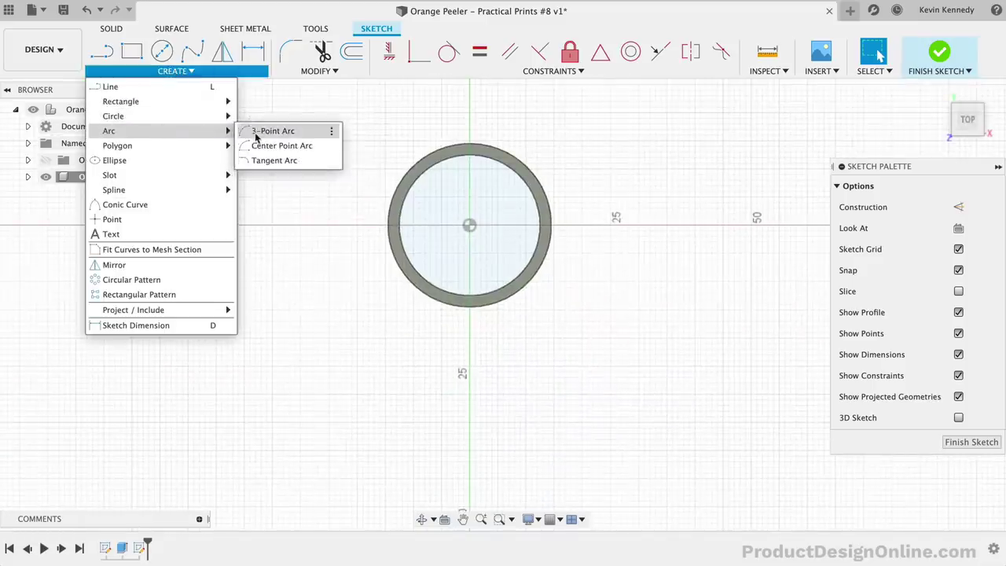
left_click(280, 129)
left_click(300, 423)
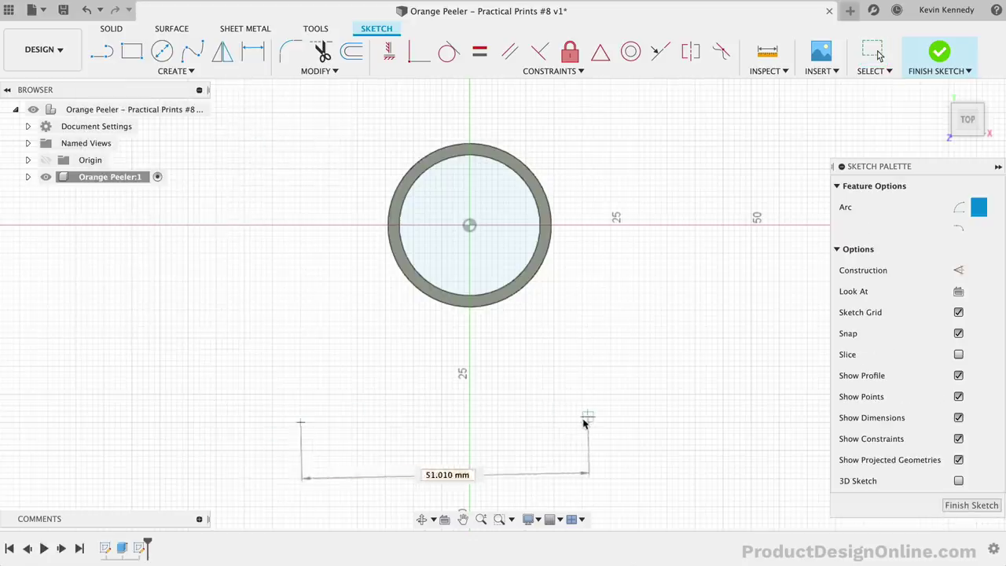
left_click(587, 422)
left_click(449, 356)
key("Escape")
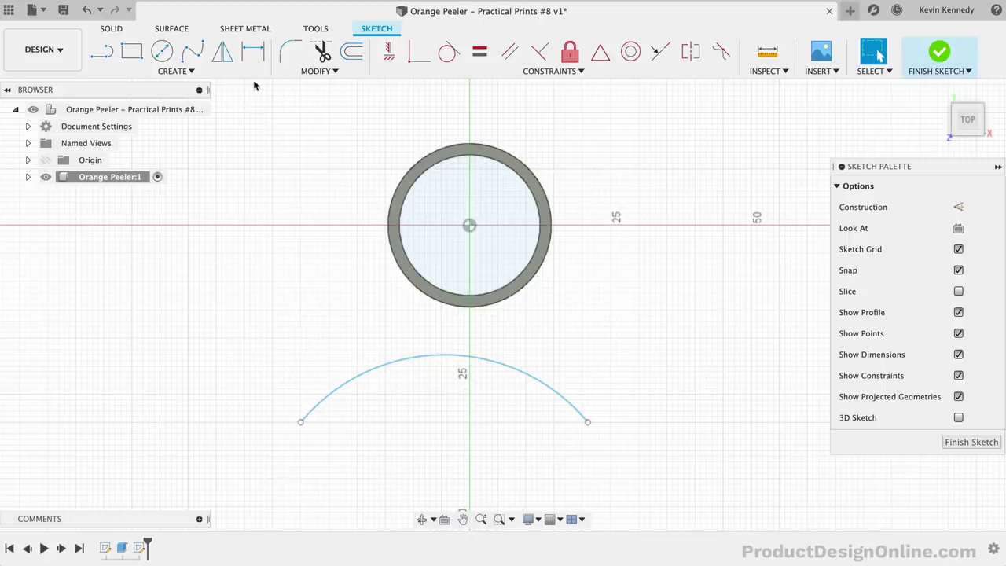
Step: Dimension the arc's endpoints 60 mm apart and constrain them horizontal
left_click(252, 51)
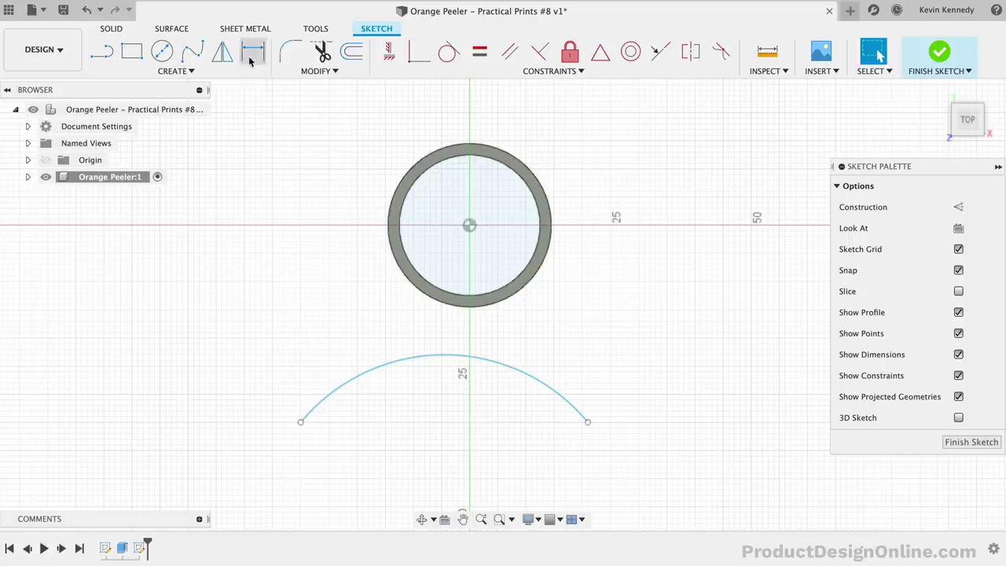
left_click(301, 423)
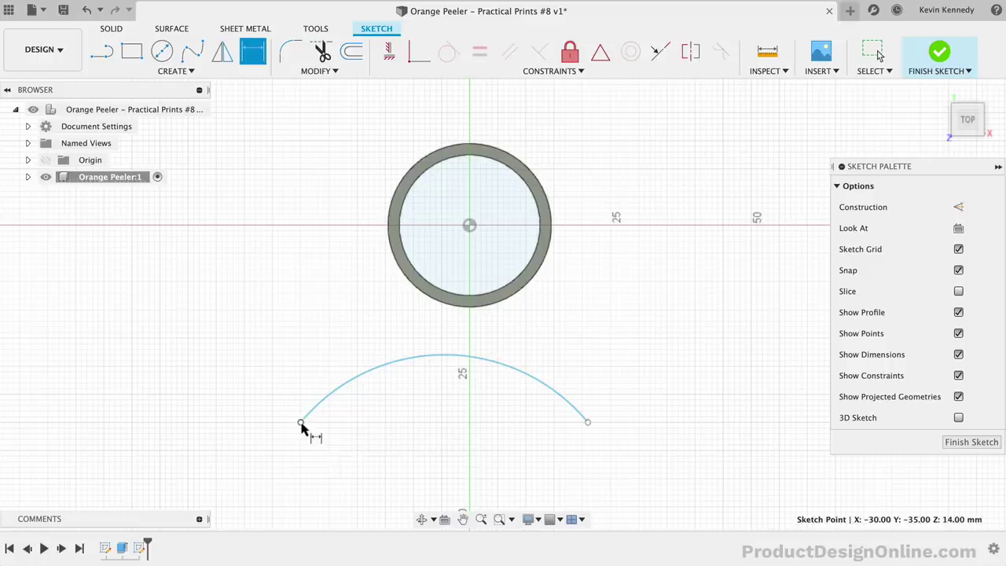
left_click(587, 424)
left_click(440, 448)
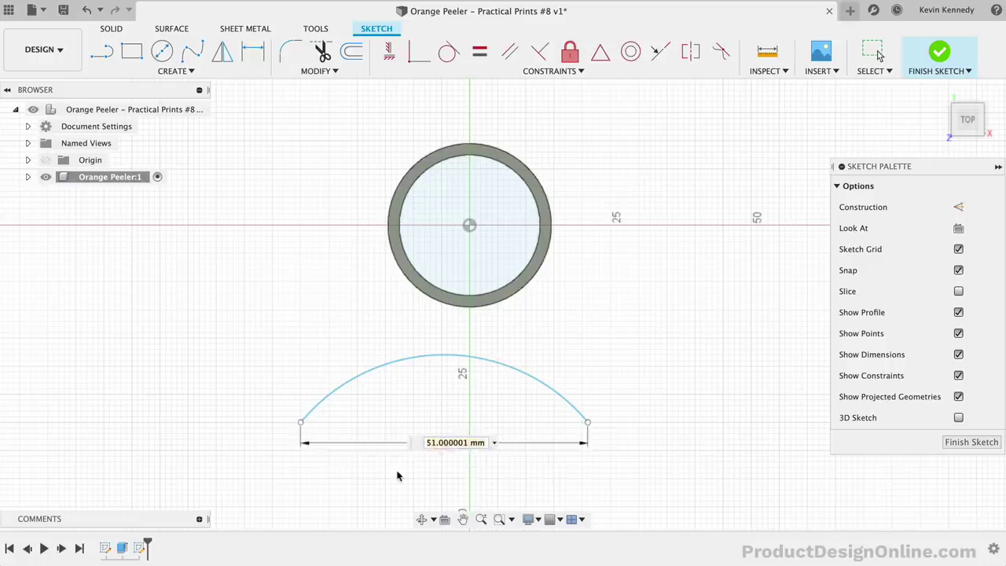
type("60")
key("Return")
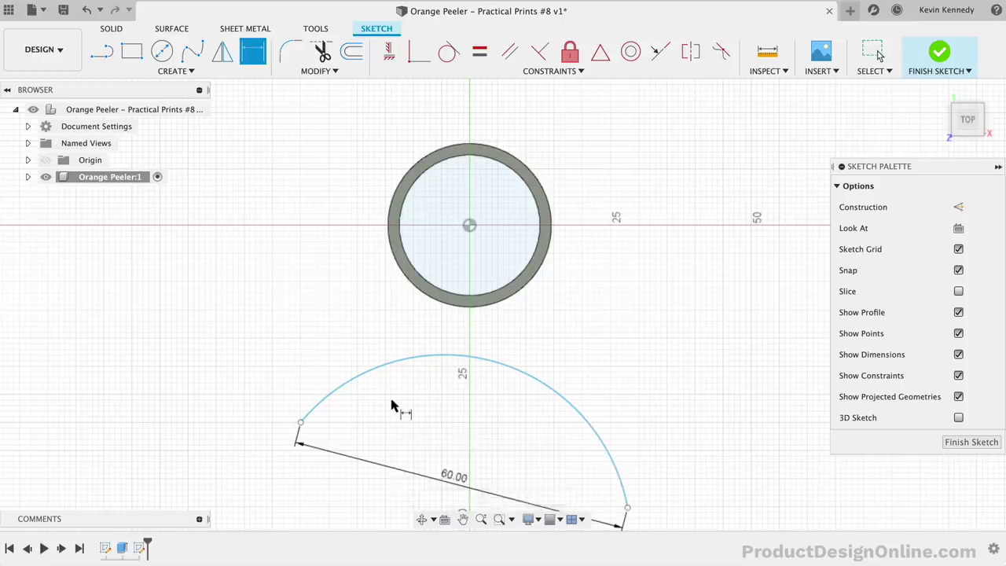
scroll(394, 404, "down", 3)
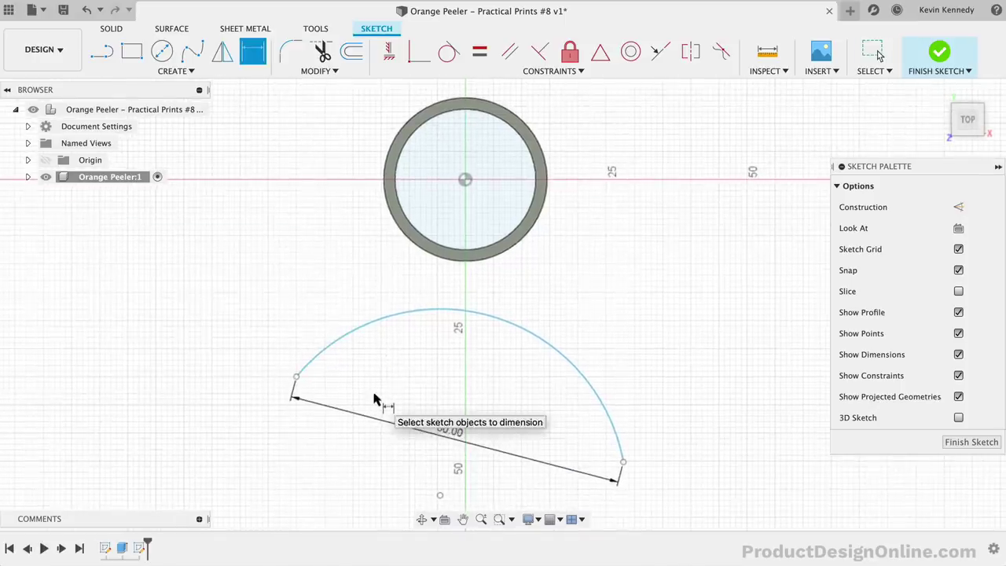
key("Escape")
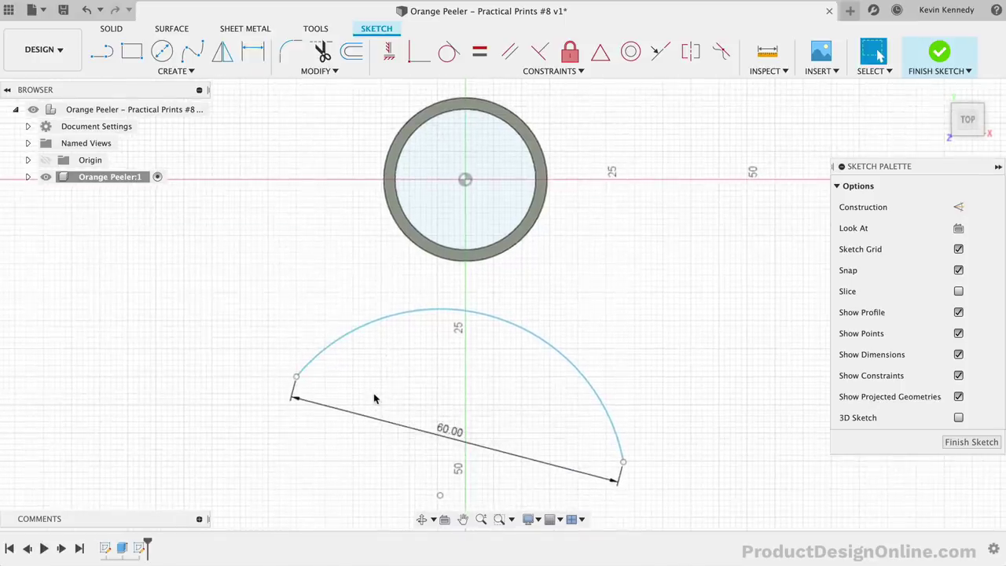
left_click(388, 51)
left_click(294, 377)
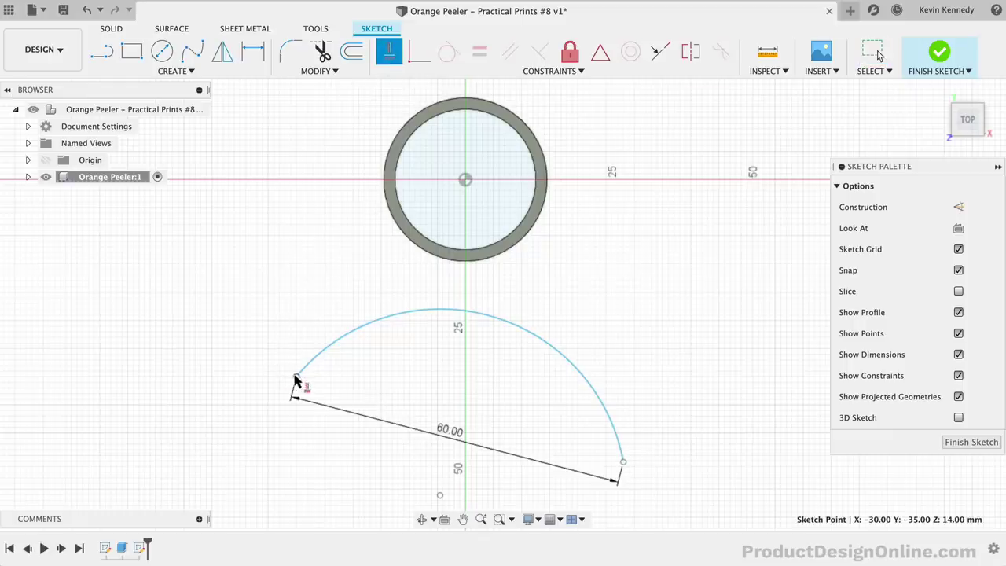
left_click(623, 463)
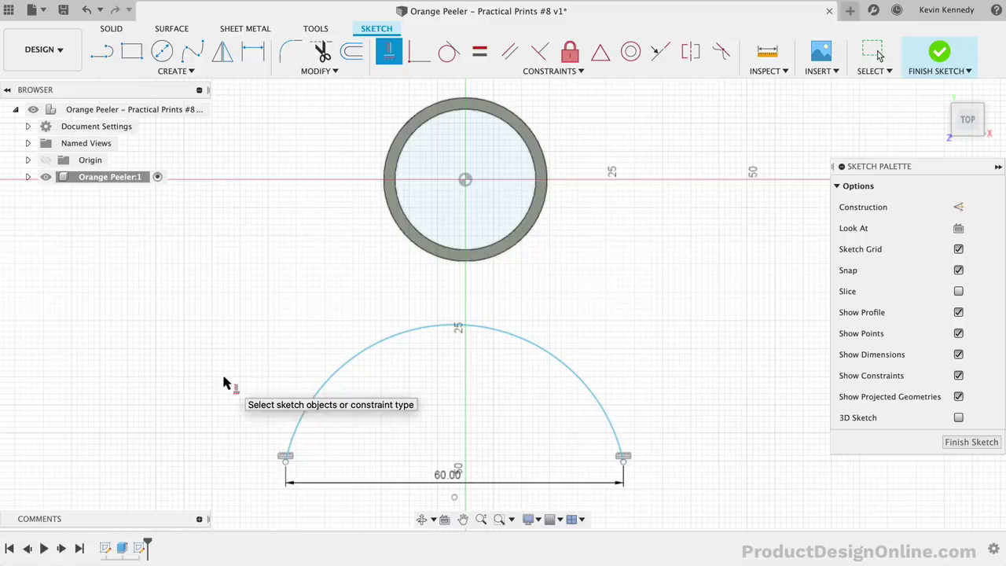
scroll(224, 383, "down", 2)
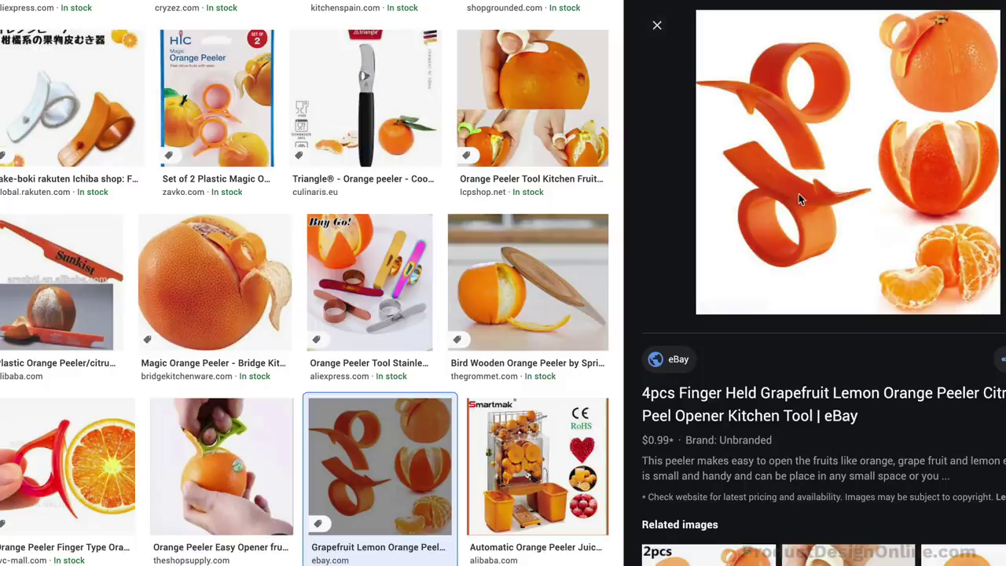
scroll(798, 197, "down", 4)
scroll(800, 199, "down", 3)
scroll(725, 319, "down", 2)
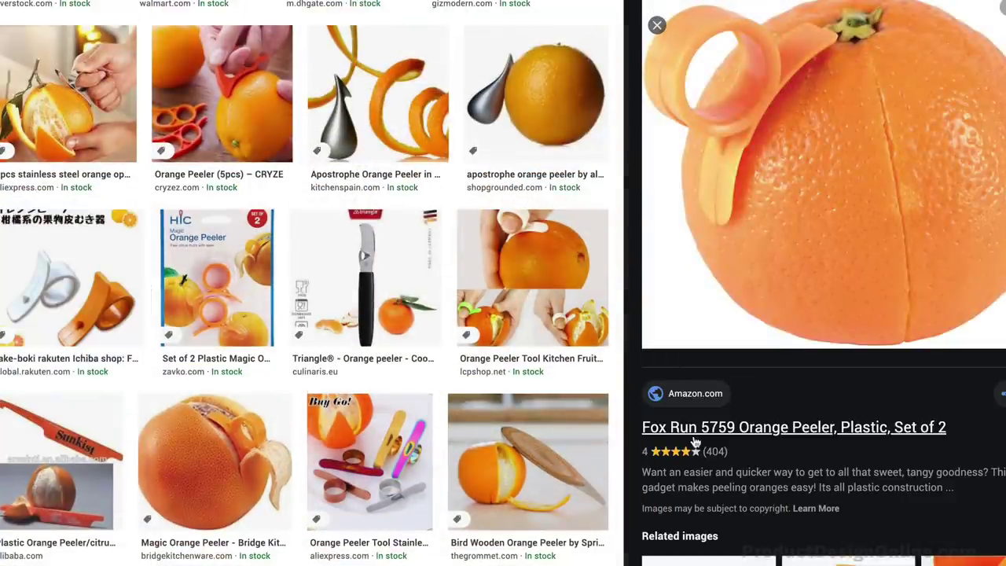
scroll(695, 442, "down", 2)
scroll(696, 440, "up", 2)
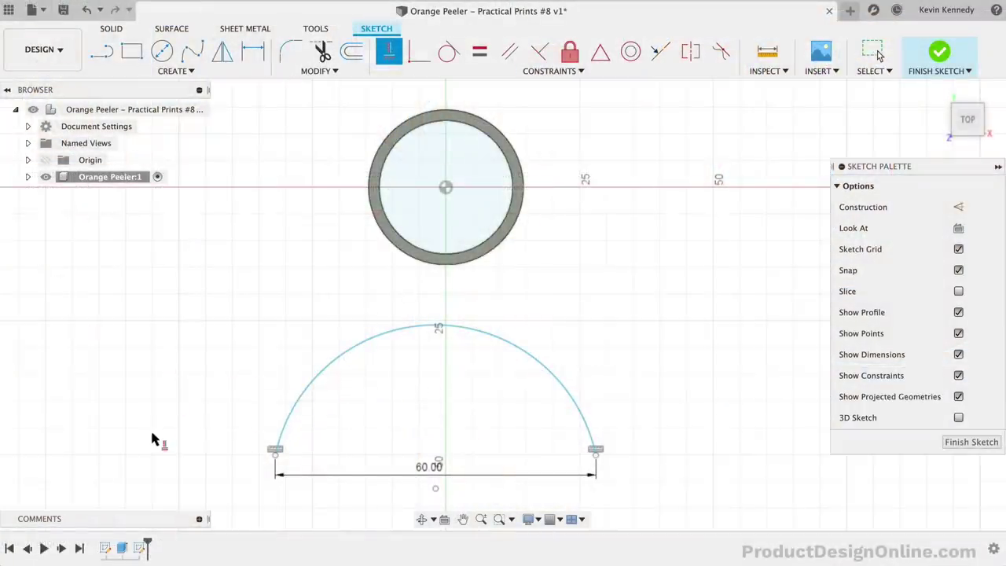
Step: Constrain the arc's centre vertically below the ring's centre
left_click(436, 490)
left_click(435, 489)
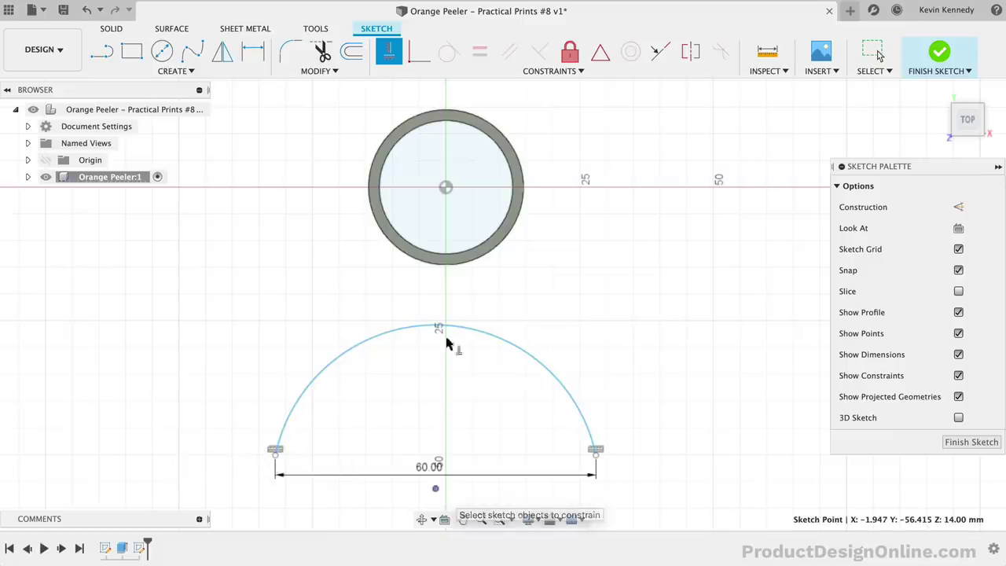
left_click(446, 190)
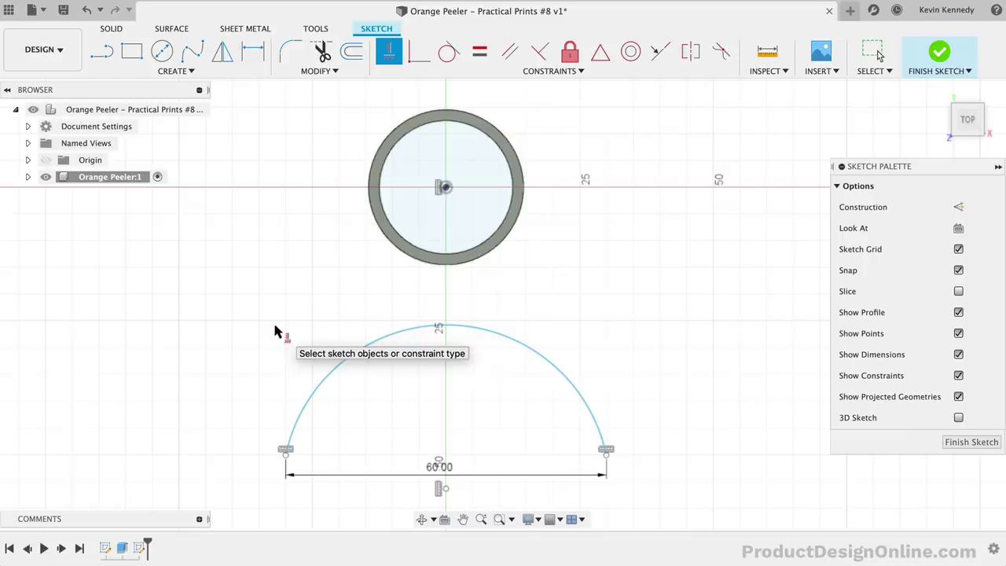
Step: Dimension the arc radius to 40 mm
left_click(252, 51)
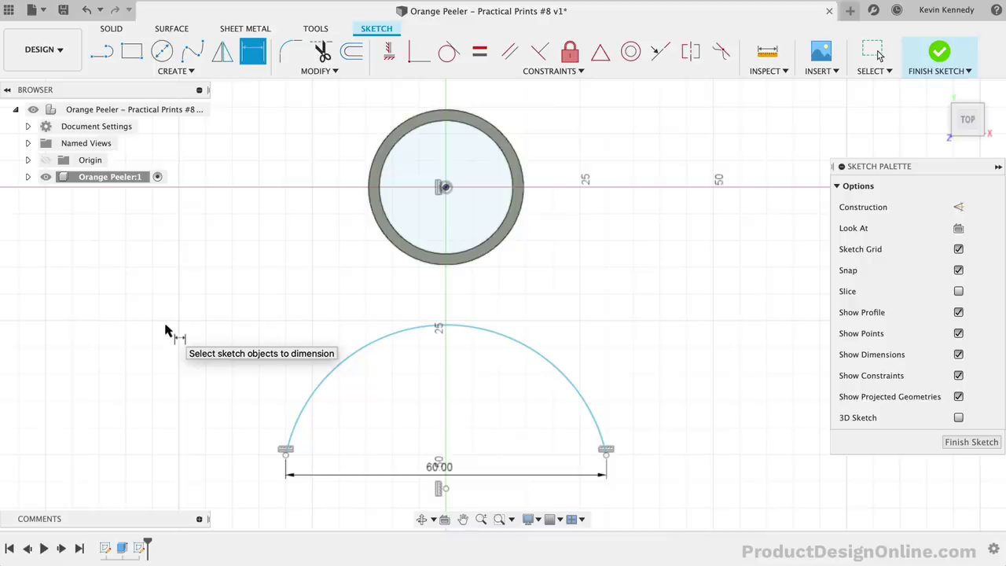
left_click(368, 346)
left_click(241, 350)
type("40")
key("Return")
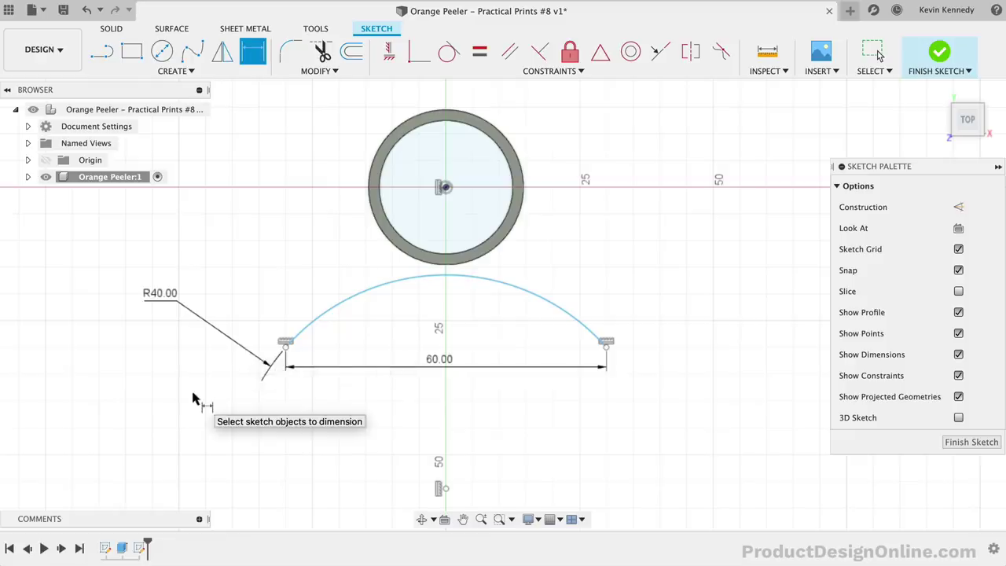
scroll(195, 399, "up", 3)
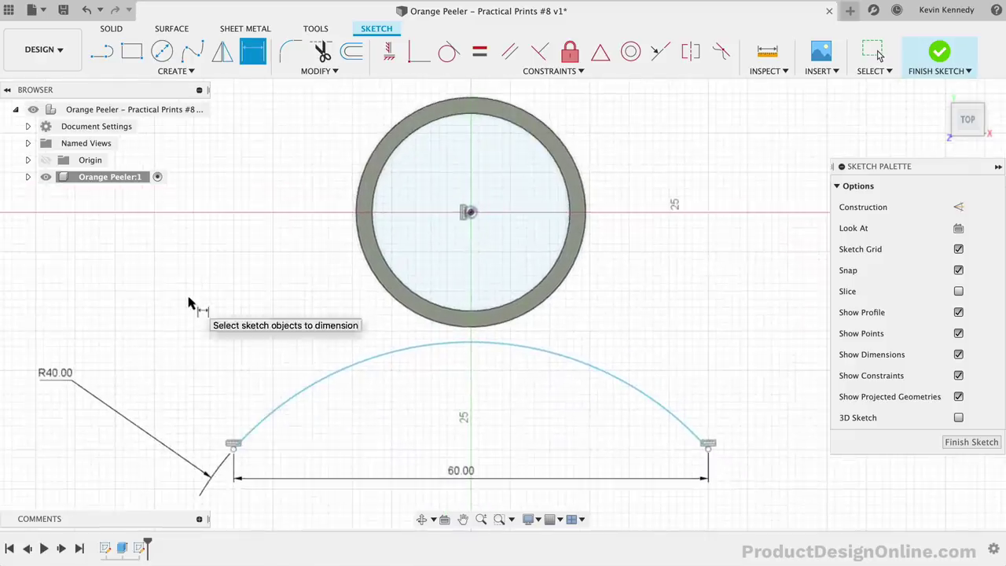
Step: Project the ring's inner and outer edges into the sketch
key("Escape")
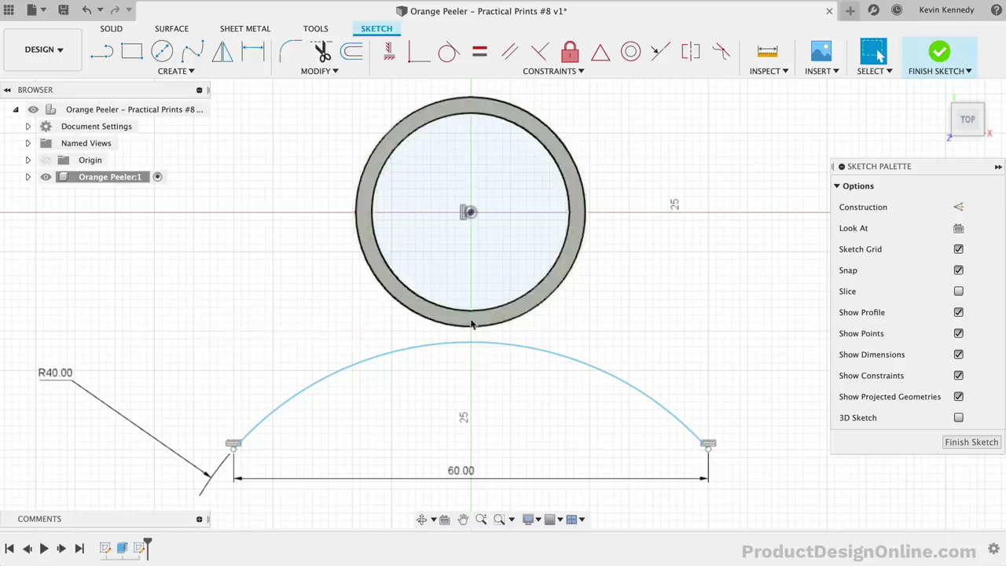
left_click(197, 73)
mouse_move(181, 314)
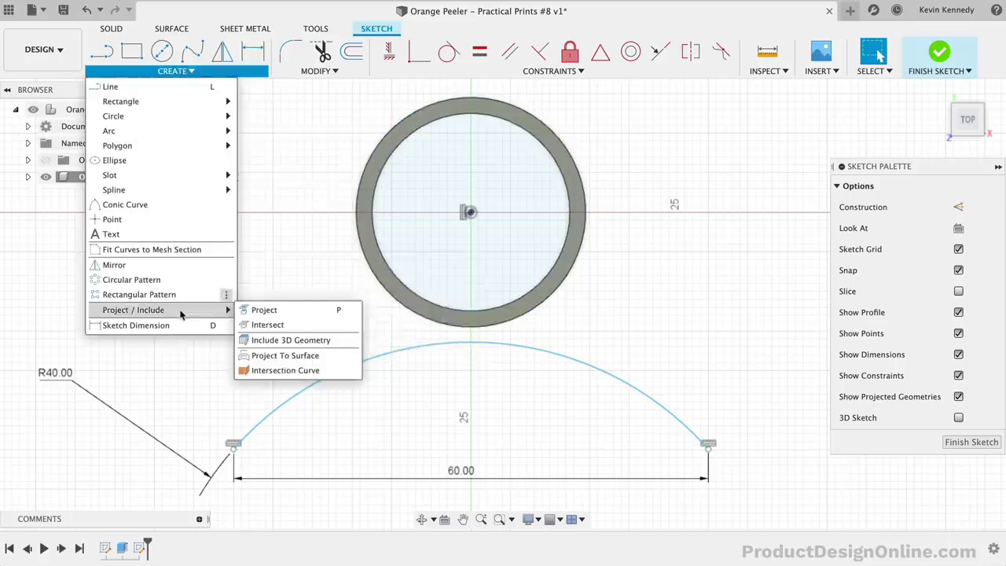
left_click(296, 310)
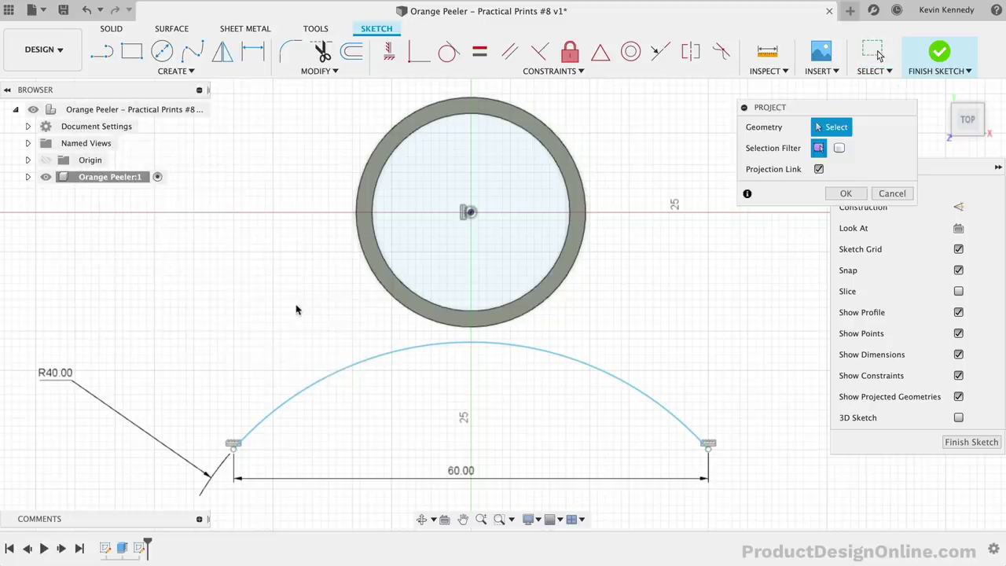
left_click(418, 303)
left_click(418, 303)
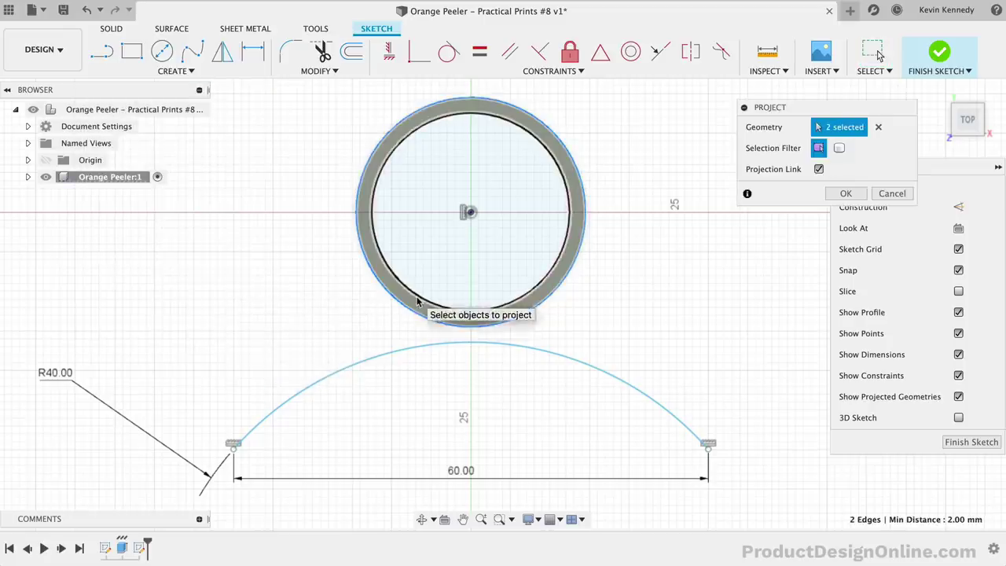
left_click(840, 193)
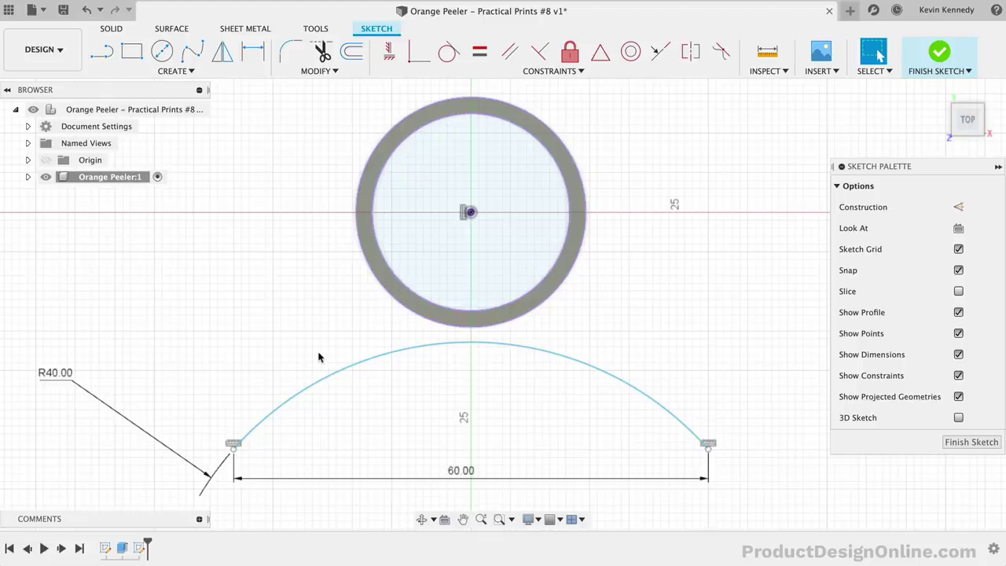
Step: Draw a short line across the ring wall and align its point vertically with the ring centre
left_click(101, 51)
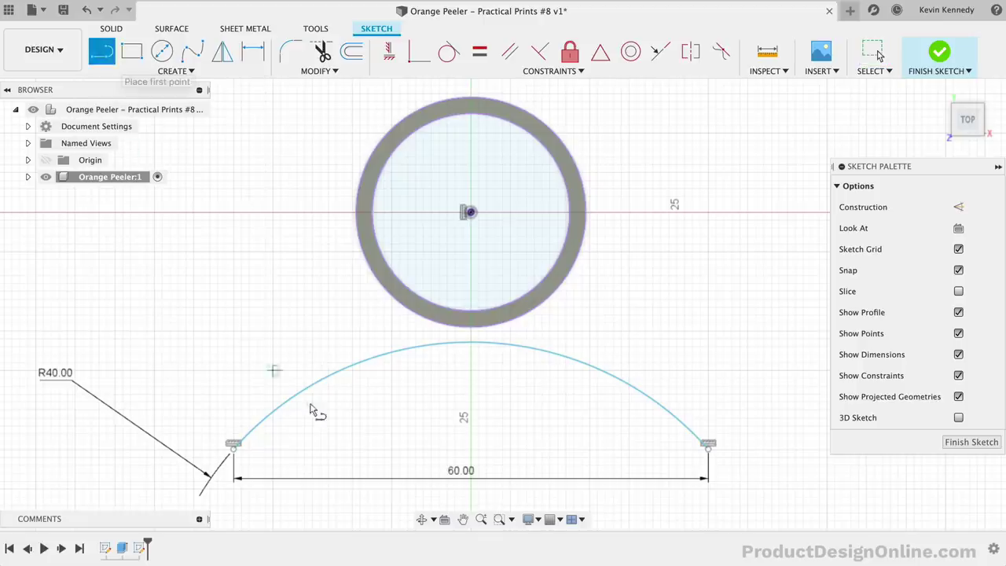
left_click(475, 319)
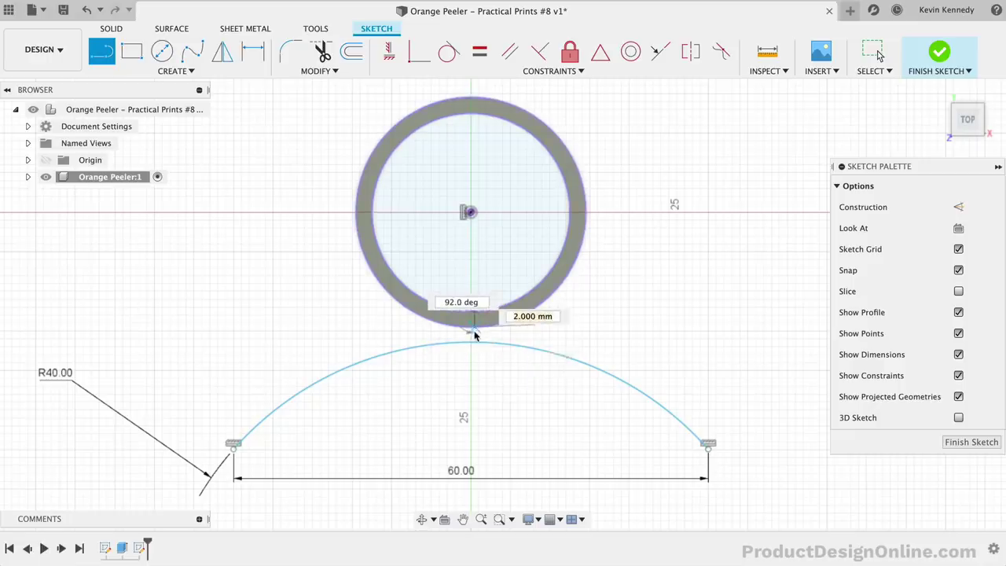
key("Escape")
scroll(476, 336, "up", 5)
key("Escape")
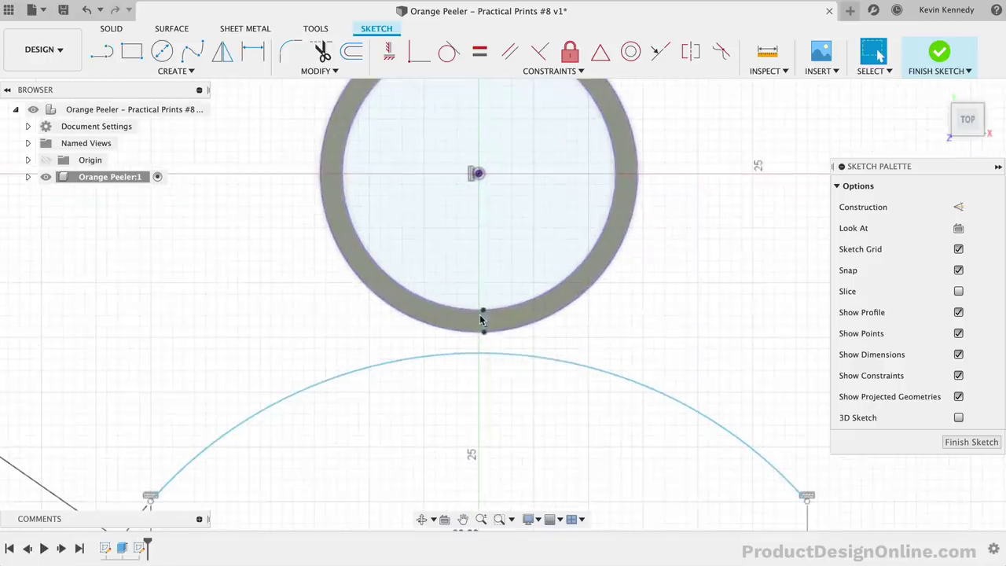
left_click(484, 309)
left_click(479, 175, "shift")
left_click(388, 51)
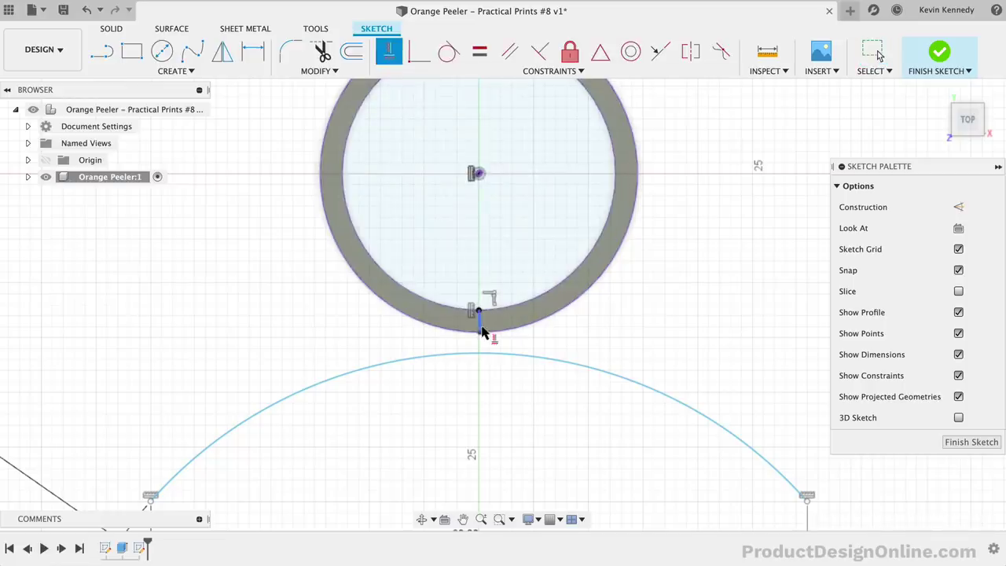
Step: Make the short ring-wall line vertical and convert it to construction geometry
key("Escape")
left_click(477, 318)
left_click(388, 51)
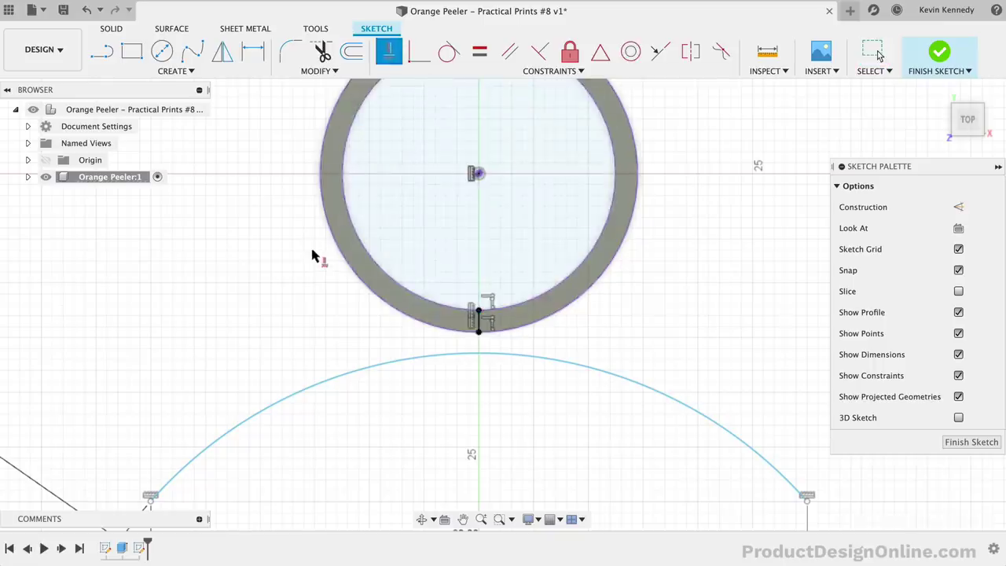
left_click(478, 319)
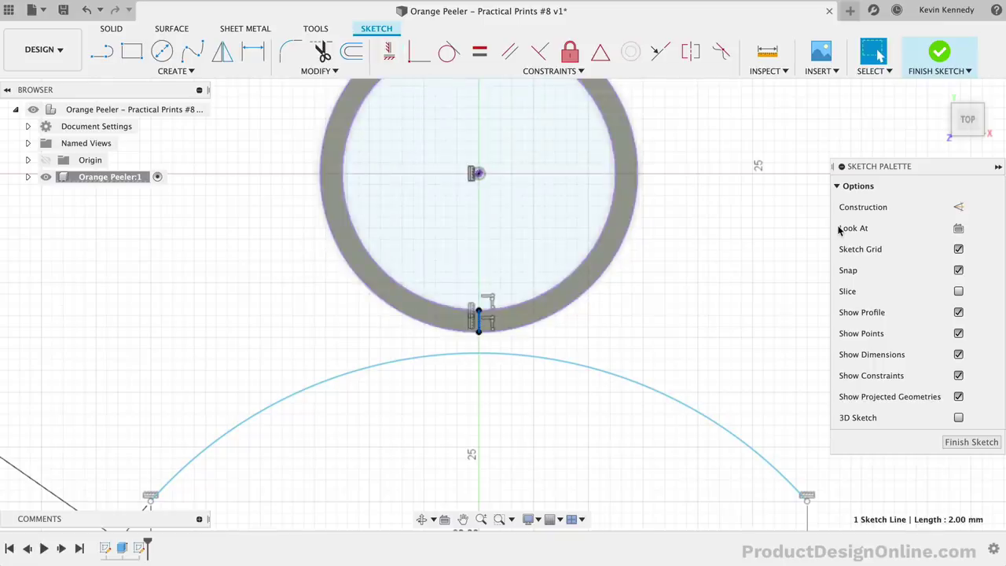
left_click(959, 207)
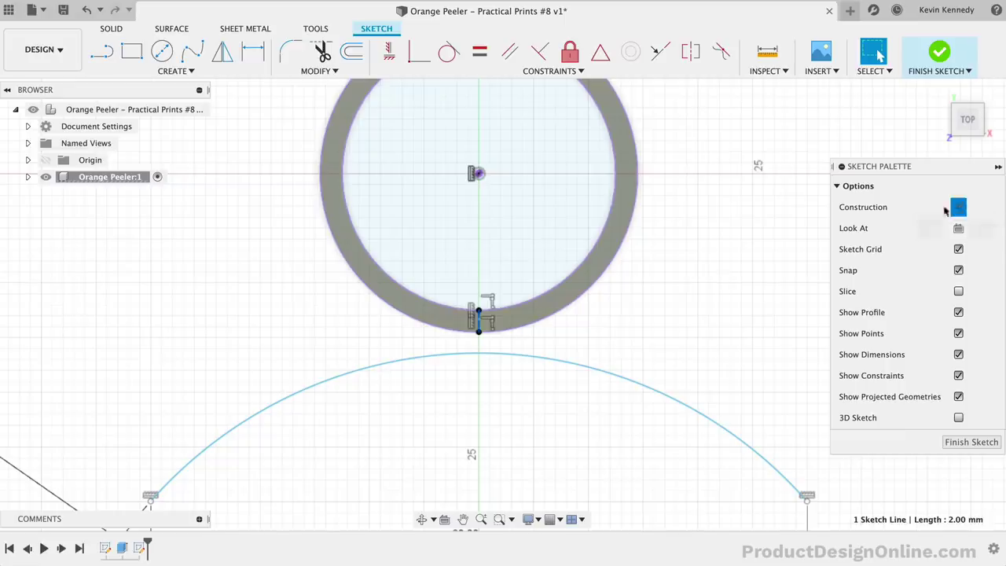
left_click(698, 285)
Step: Place points at the arc's top and the line's midpoint, then make them coincident
left_click(193, 71)
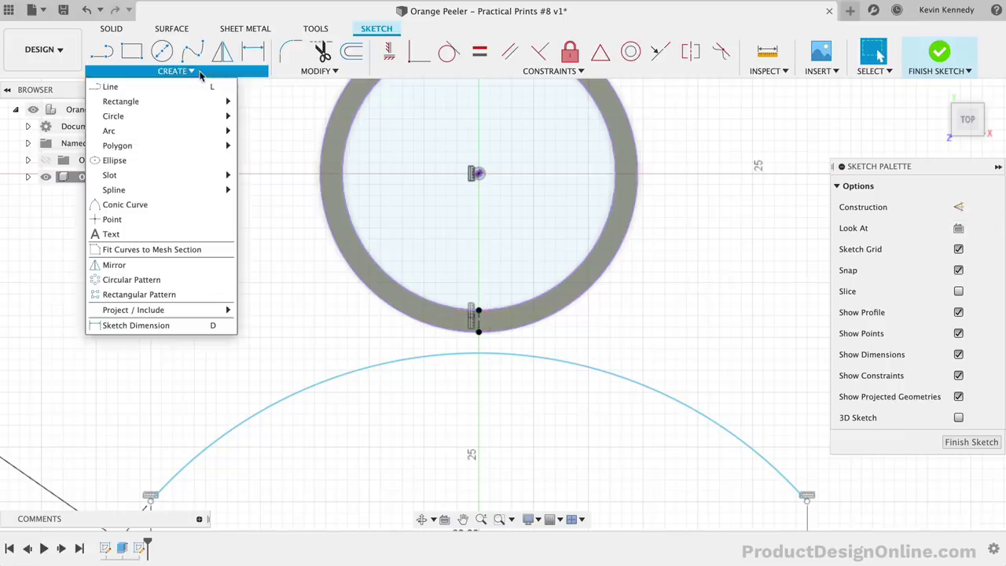
left_click(182, 219)
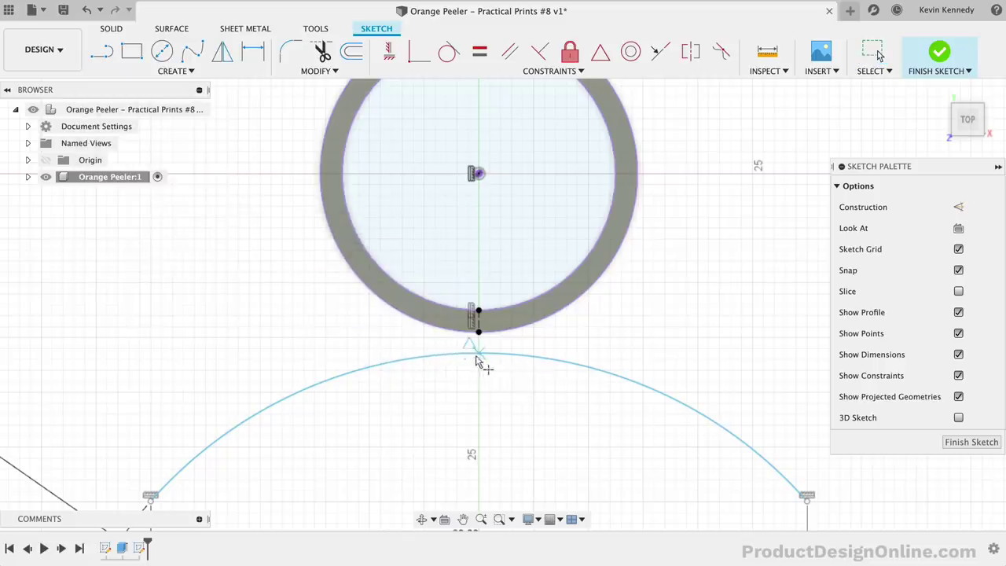
left_click(478, 354)
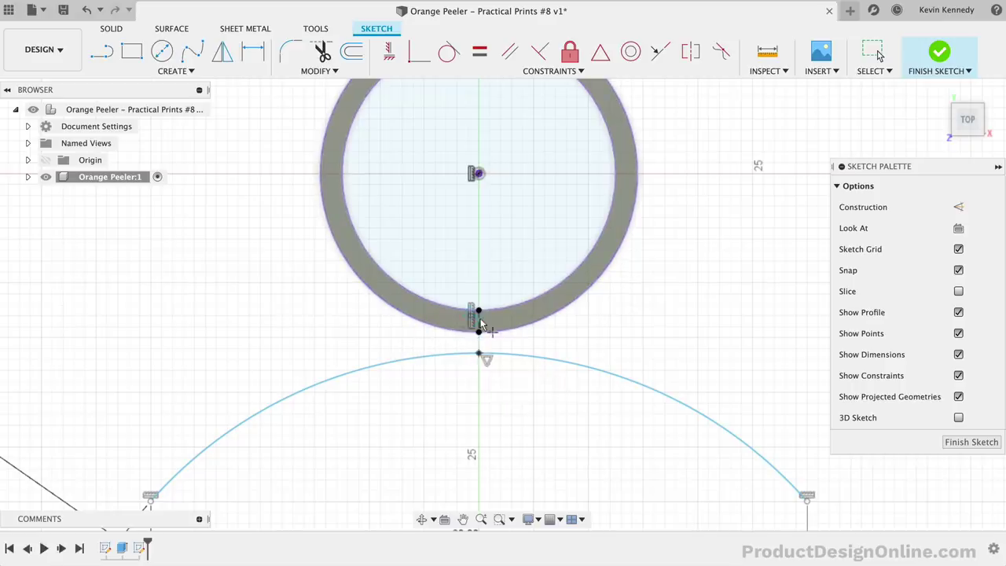
scroll(479, 323, "up", 5)
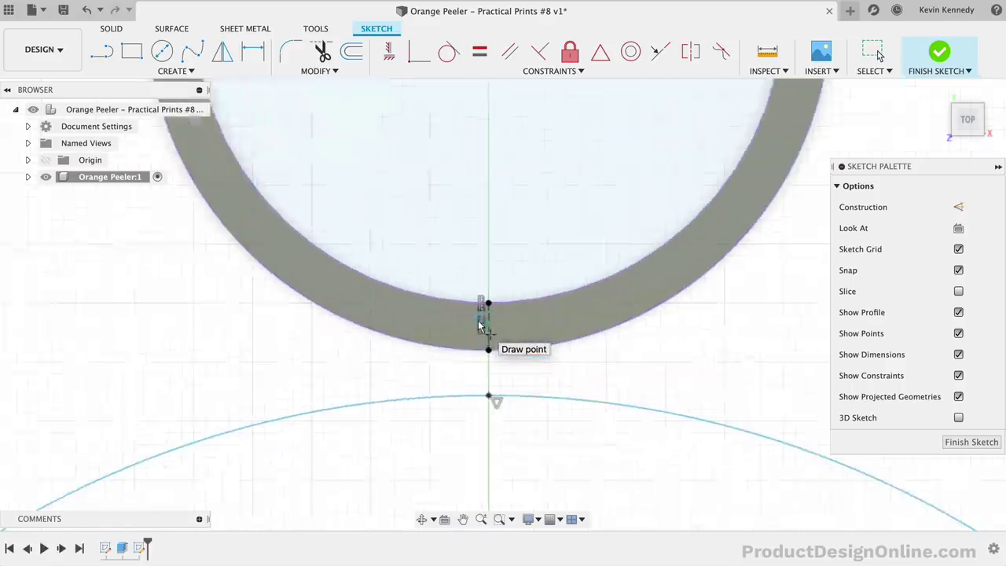
left_click(491, 329)
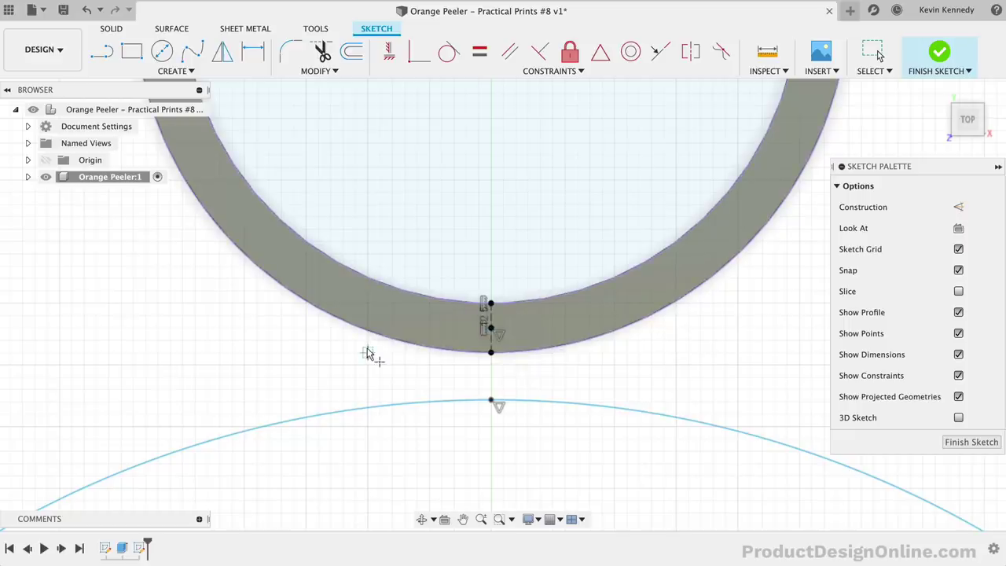
key("Escape")
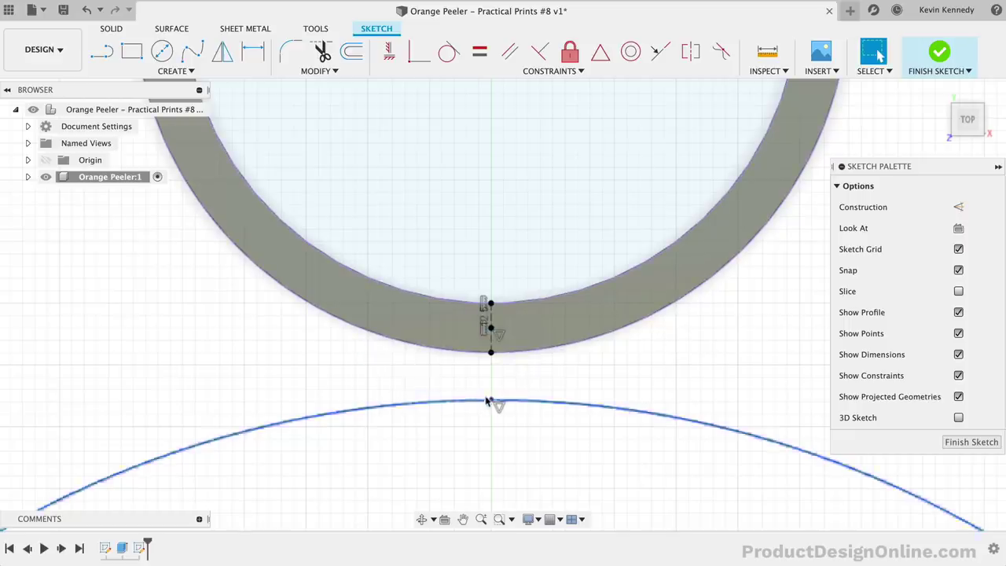
left_click(490, 401)
left_click(491, 329)
left_click(416, 55)
scroll(370, 259, "down", 5)
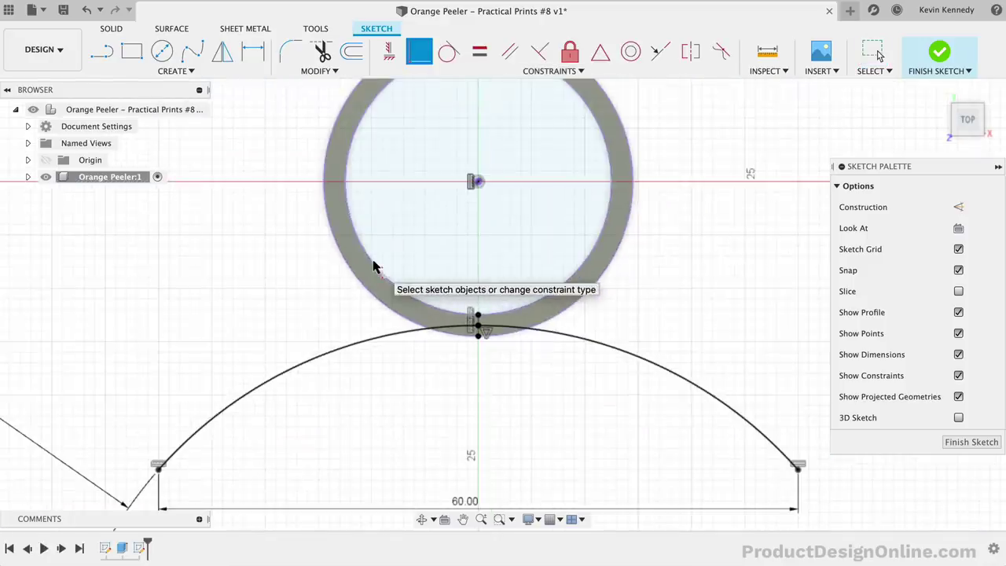
scroll(375, 268, "down", 3)
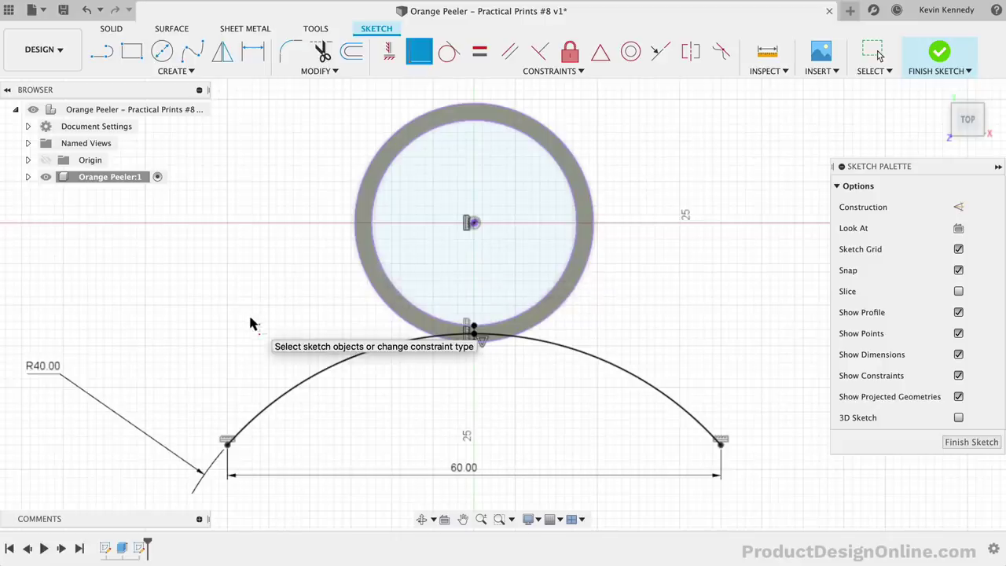
Step: Offset the arc 2 mm to its inner side
left_click(351, 52)
left_click(349, 355)
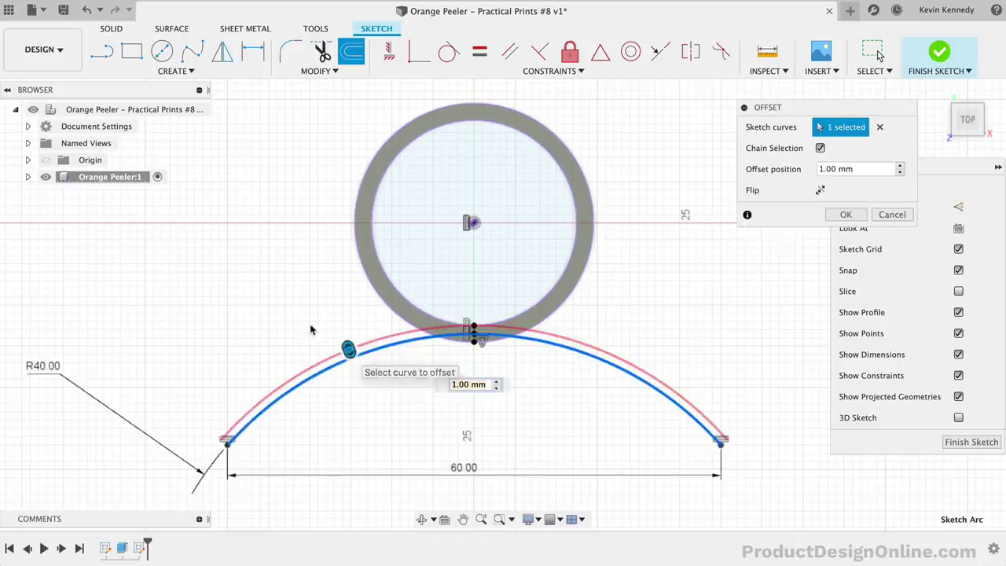
type("2")
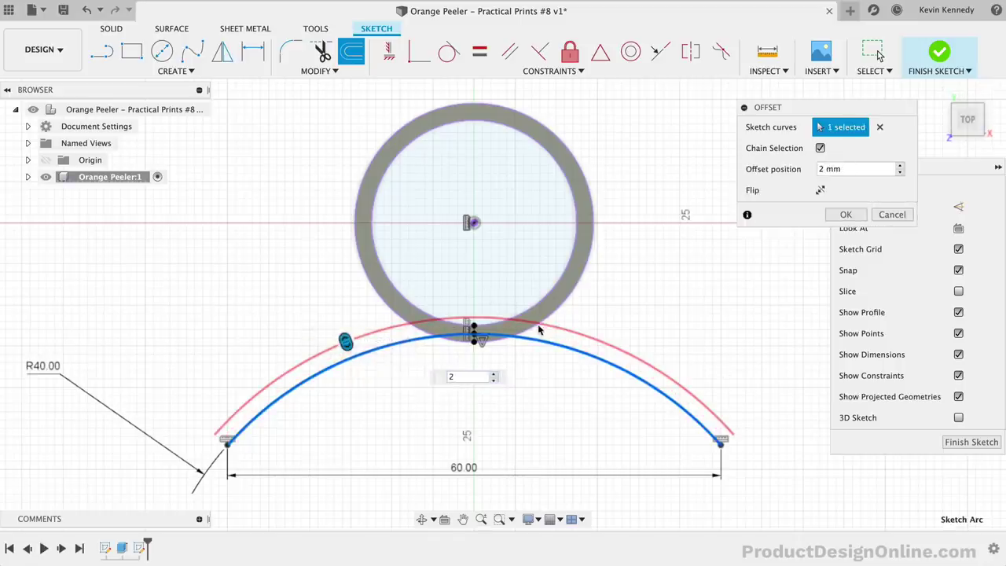
left_click(821, 191)
left_click(845, 214)
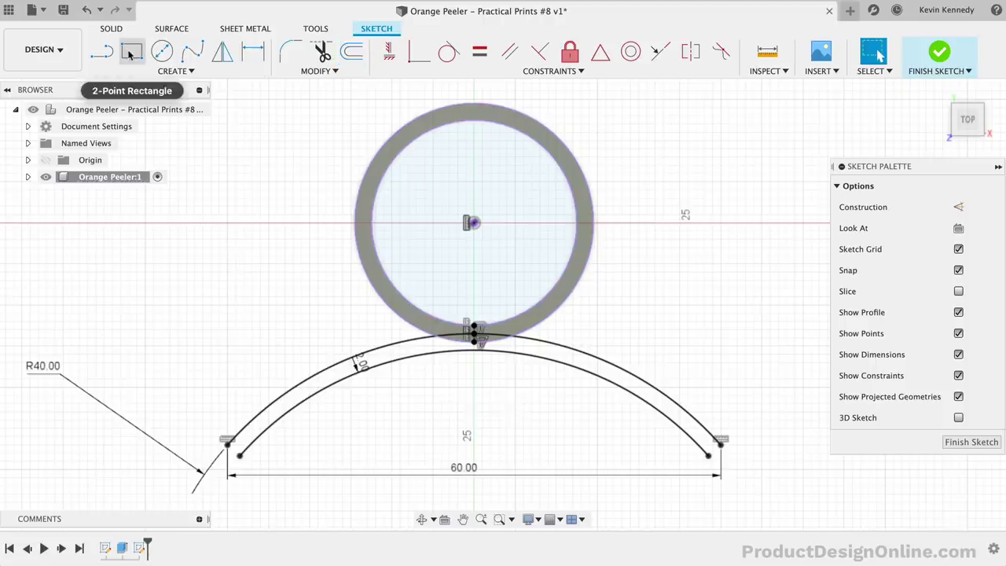
Step: Draw lines joining the outer and inner arc ends at both left and right
left_click(102, 53)
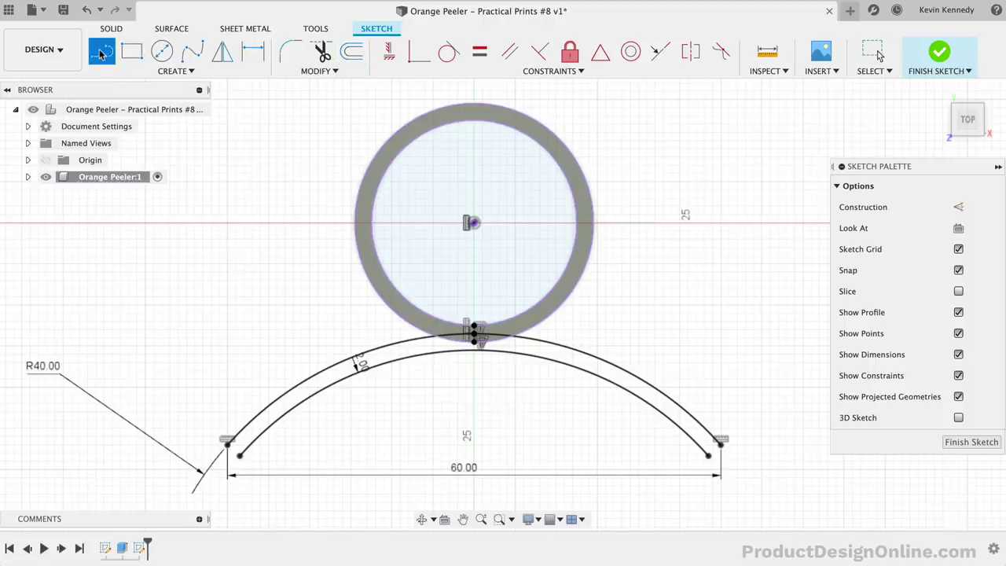
left_click(227, 444)
double_click(240, 457)
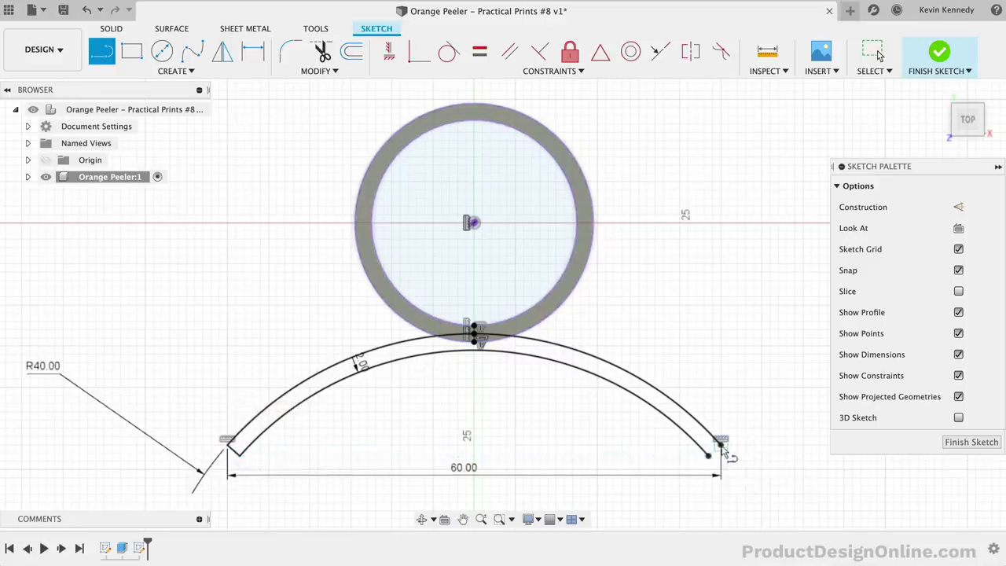
left_click(720, 444)
double_click(710, 454)
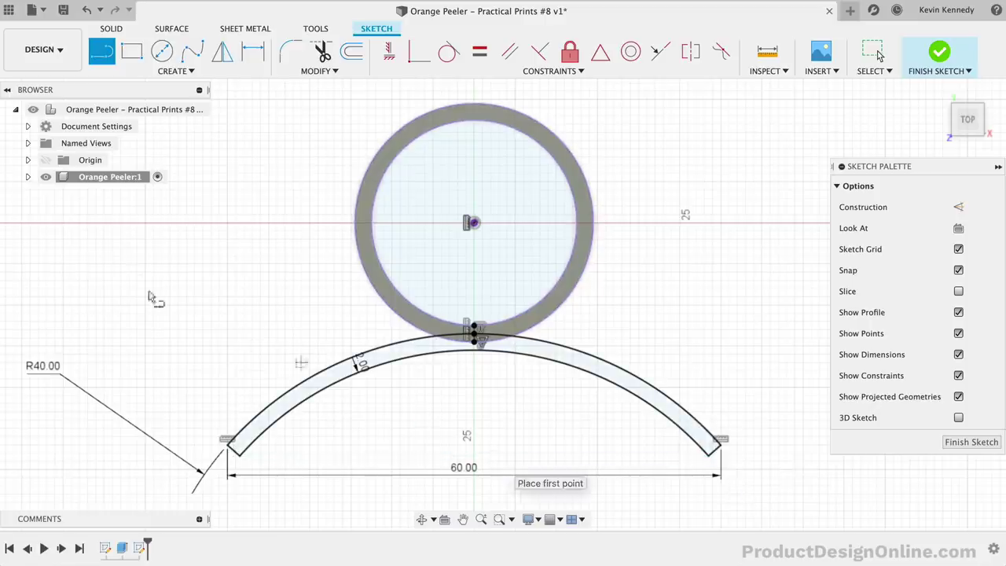
Step: Extrude the arched arm profile To Object up to the ring's face, joining it to the ring
key("Escape")
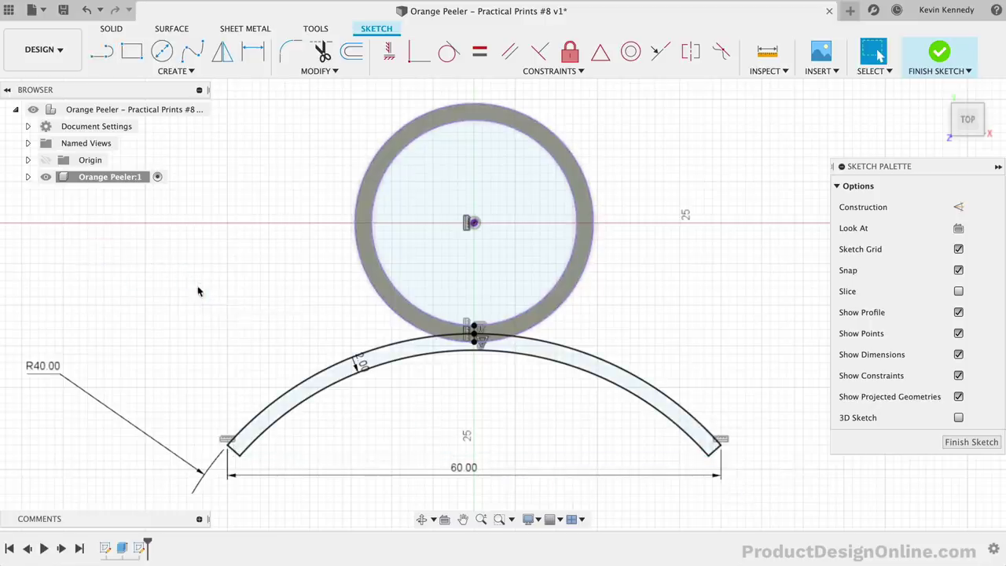
left_click(110, 28)
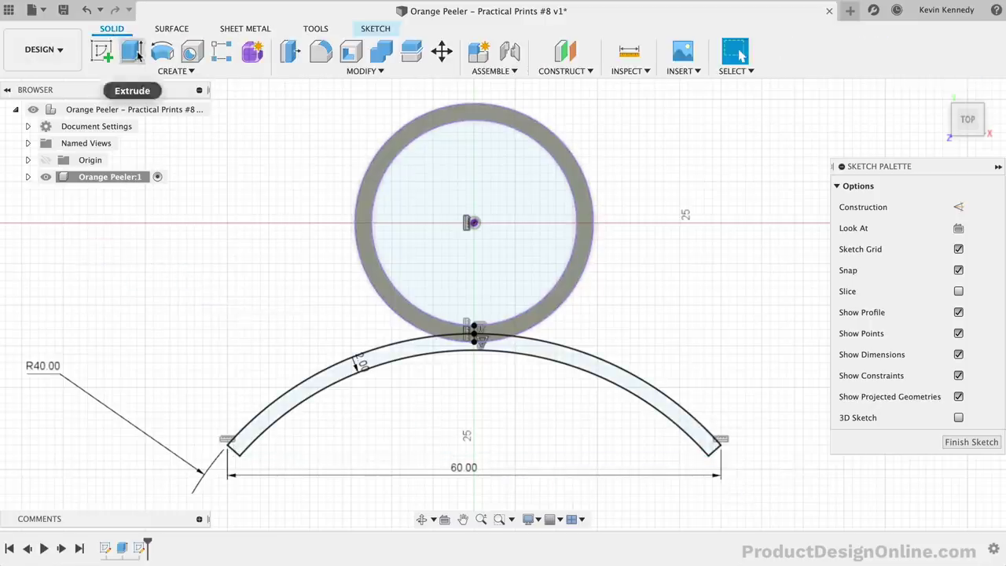
left_click(132, 52)
left_click(302, 390)
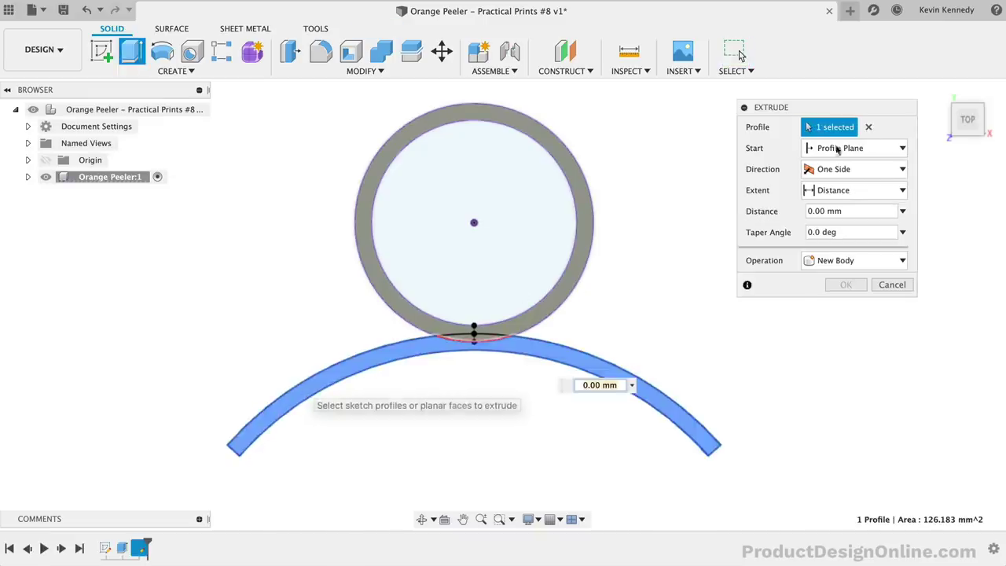
left_click(967, 137)
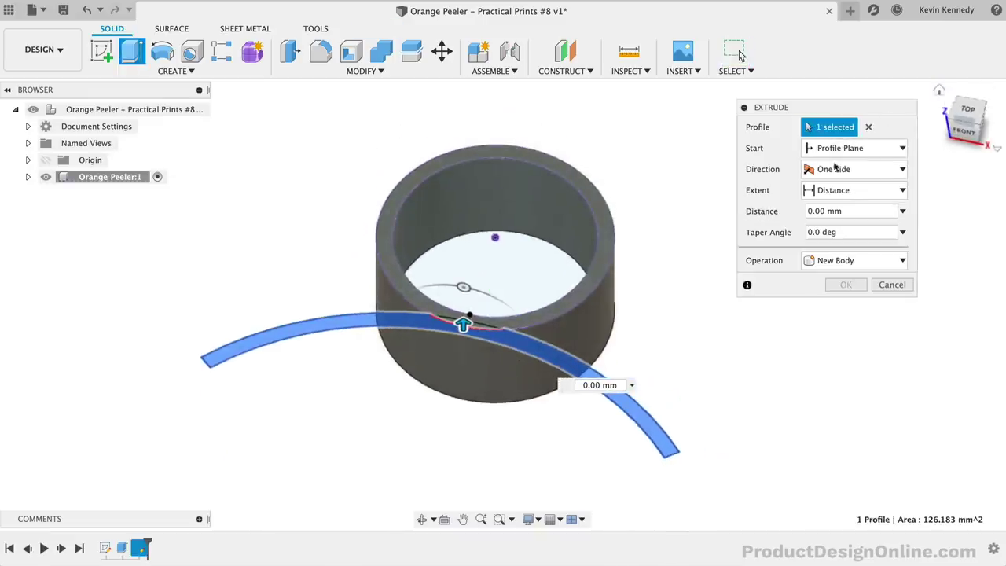
left_click(842, 190)
left_click(841, 224)
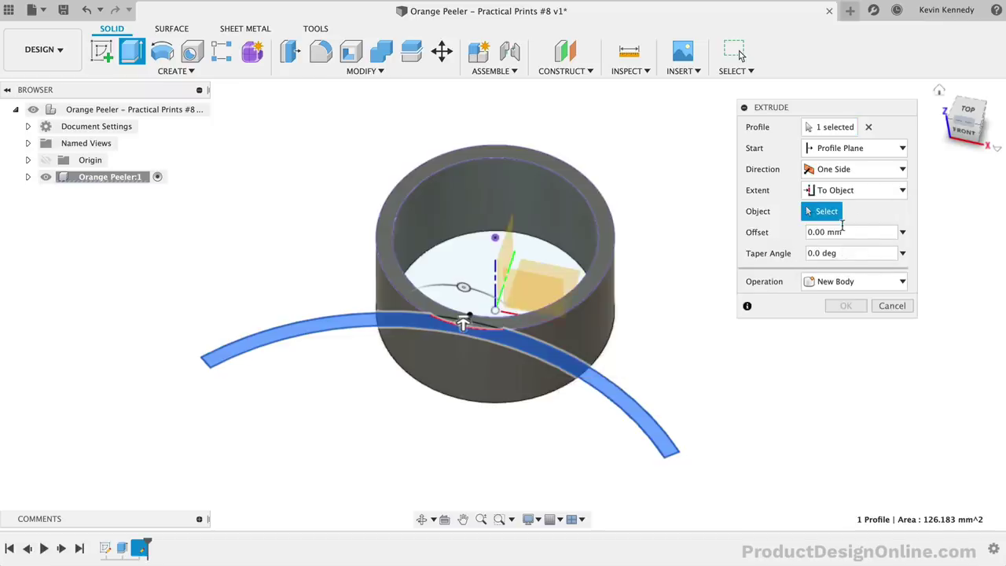
left_click_drag(977, 142, 972, 197)
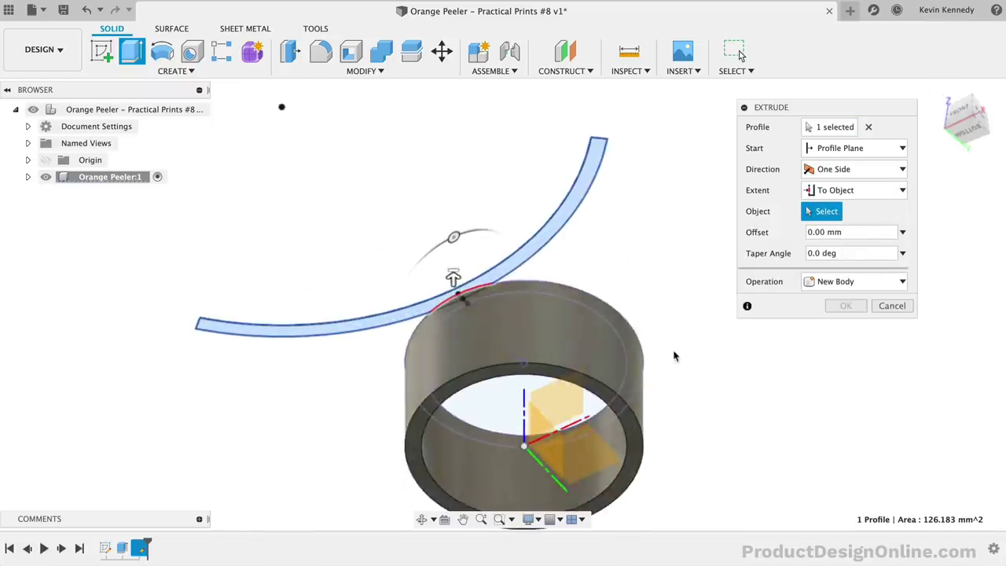
left_click(592, 386)
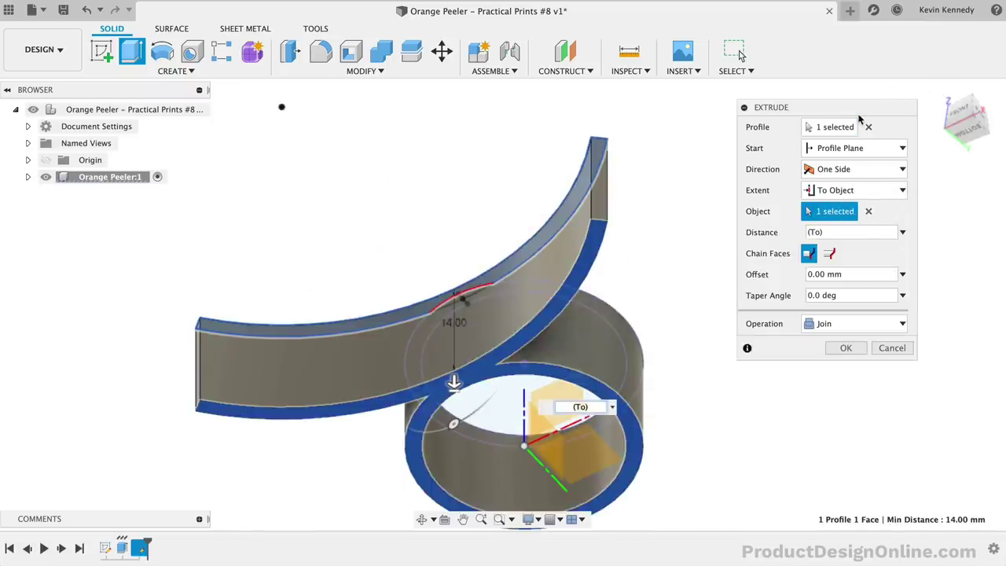
left_click(941, 92)
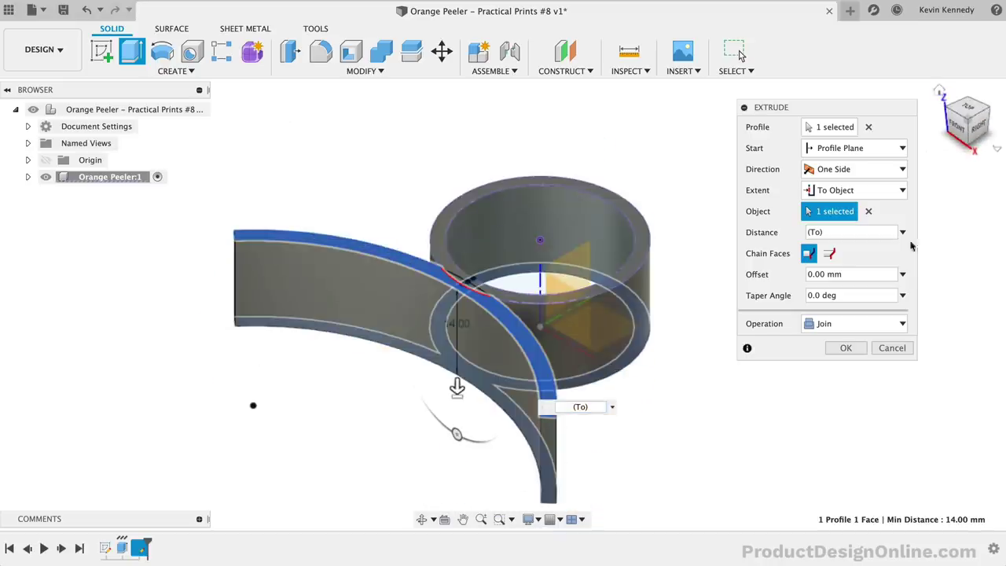
left_click(818, 326)
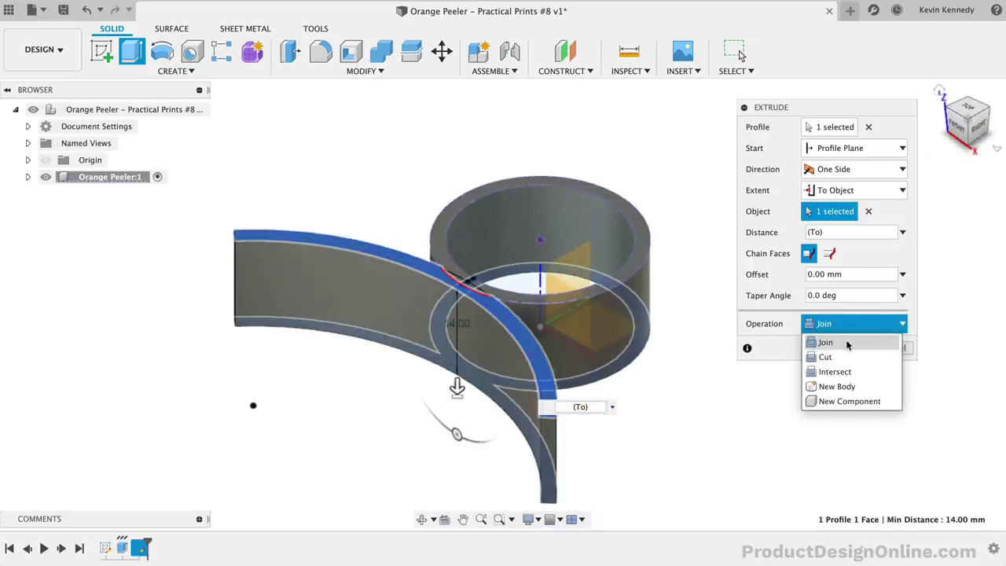
left_click(848, 343)
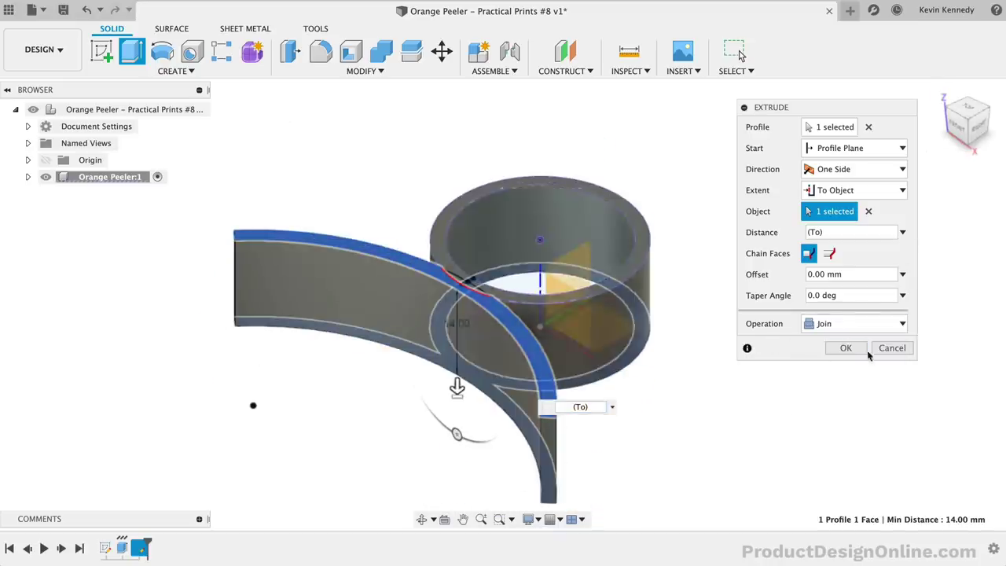
left_click(846, 348)
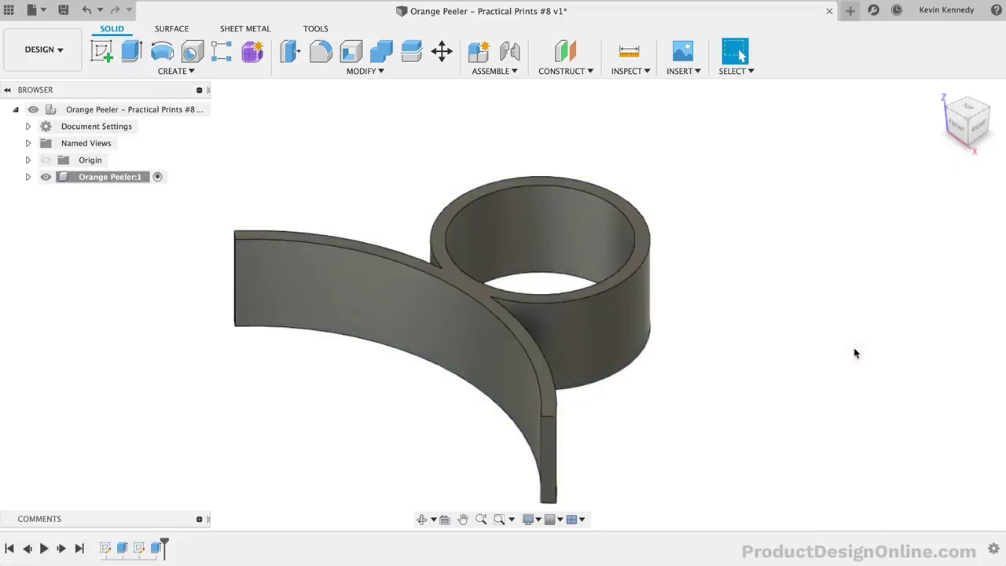
left_click(958, 120)
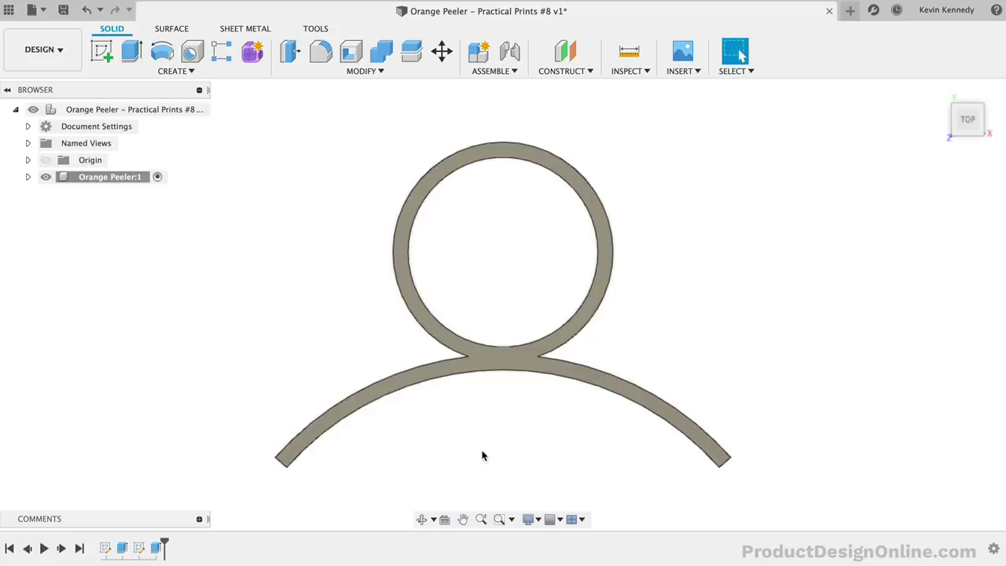
Step: Start a sketch on the peeler's top face and draw a three-point arc from arm edge to ring edge
right_click(492, 359)
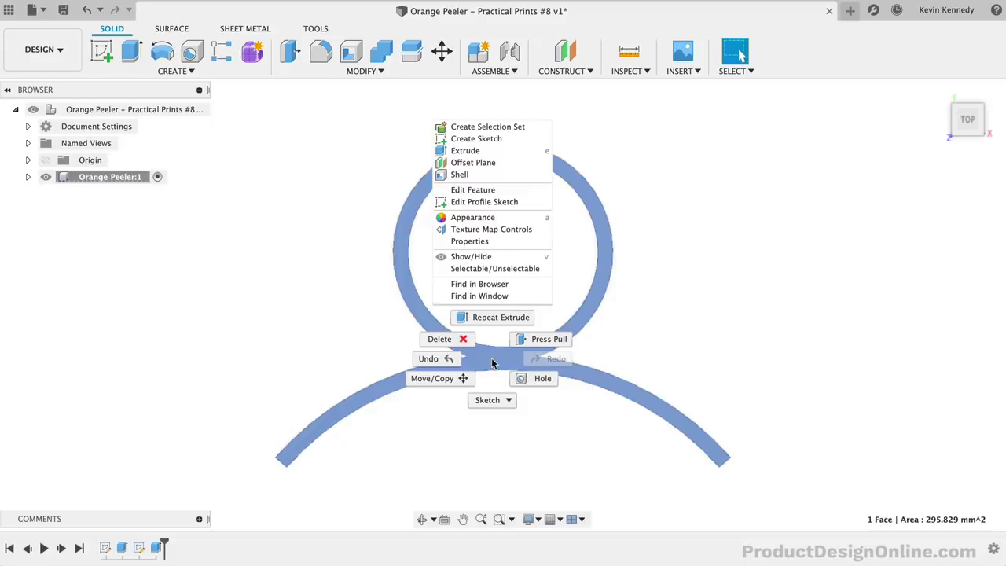
left_click(489, 142)
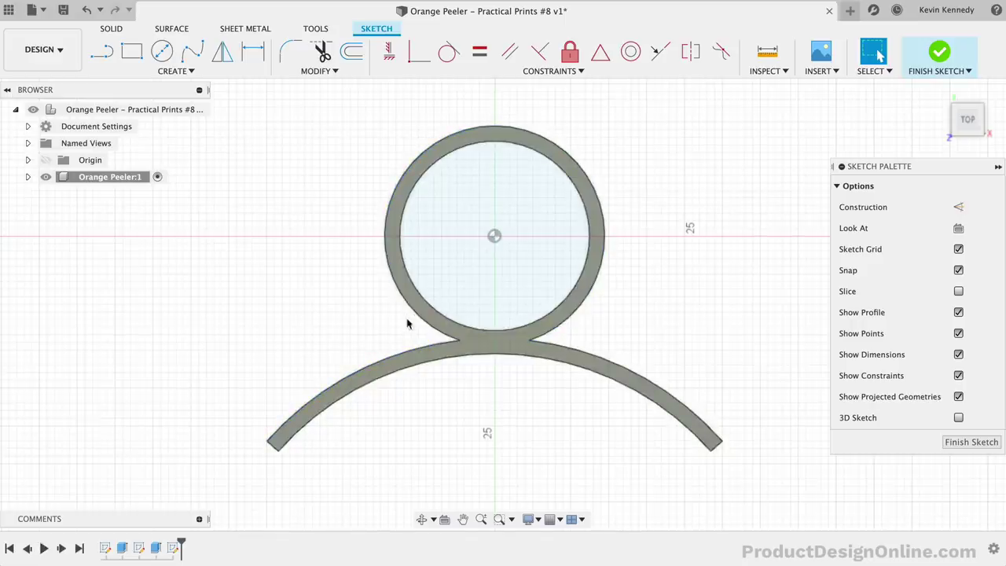
left_click(176, 71)
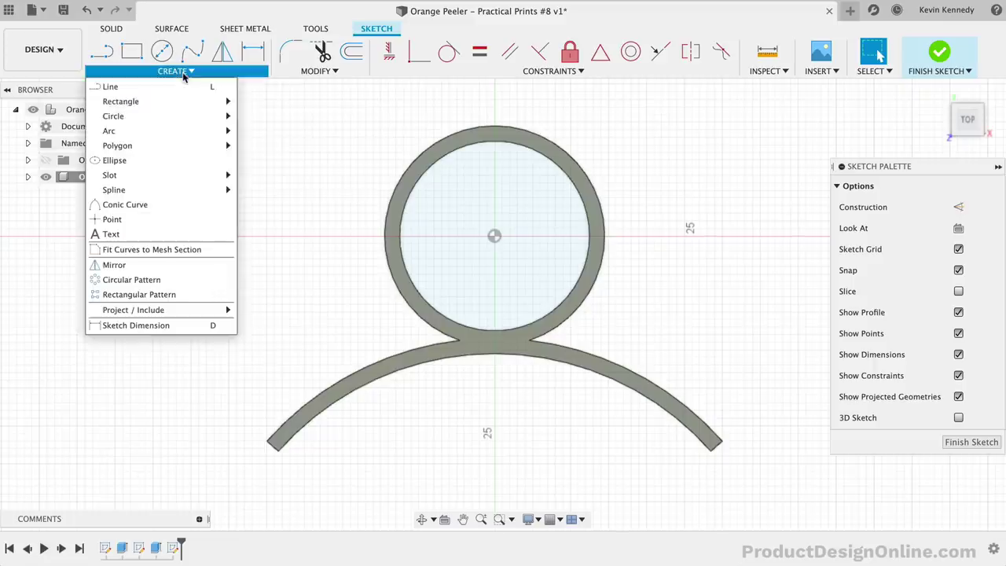
mouse_move(197, 131)
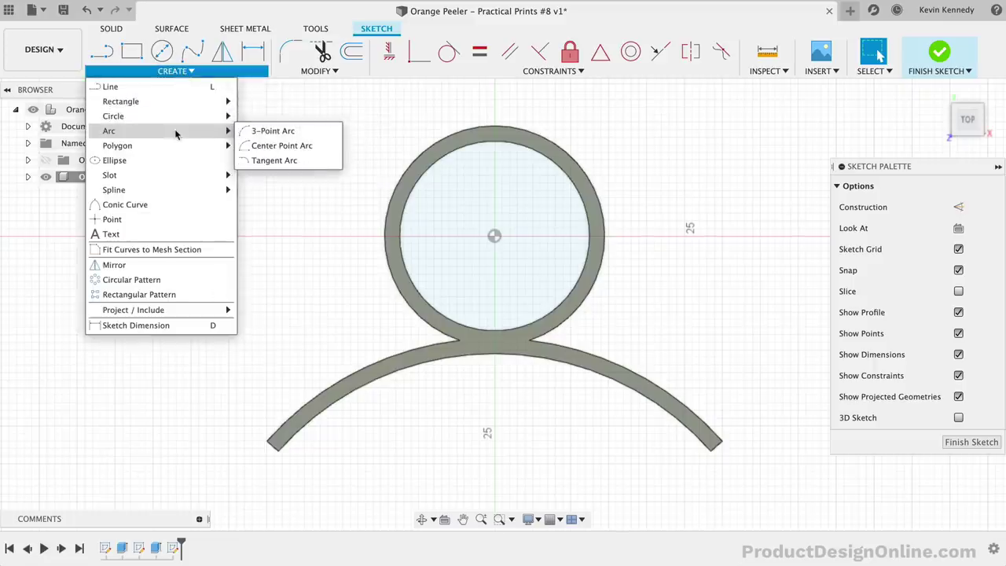
left_click(306, 133)
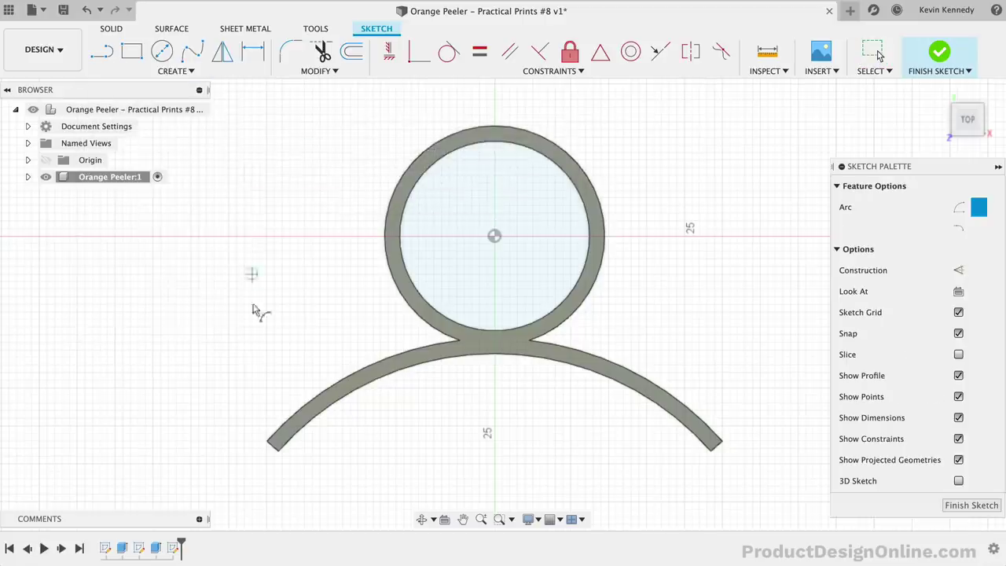
left_click(375, 367)
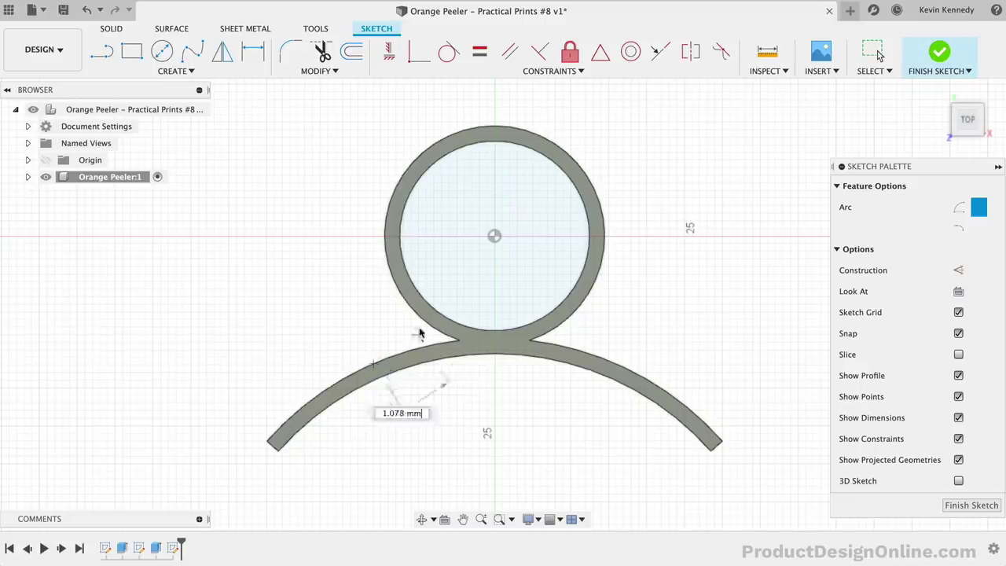
left_click(399, 293)
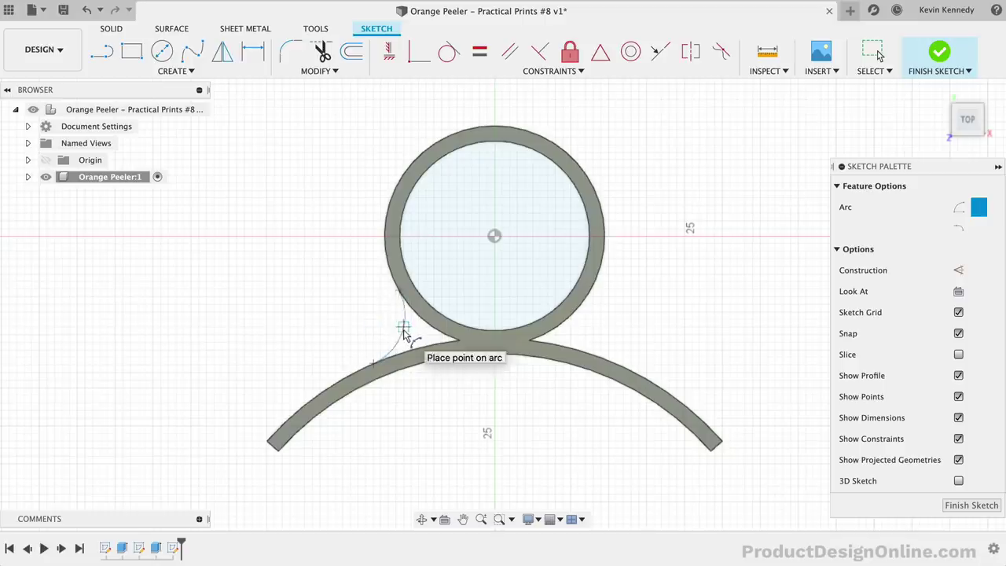
left_click(405, 334)
key("Escape")
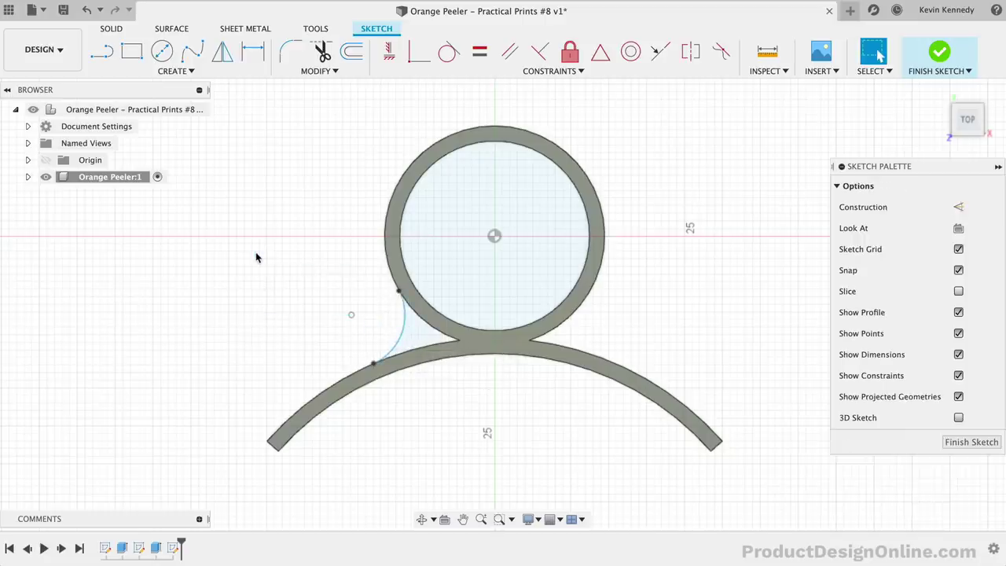
Step: Make the small arc tangent to both the arm arc and the ring circle
left_click(445, 57)
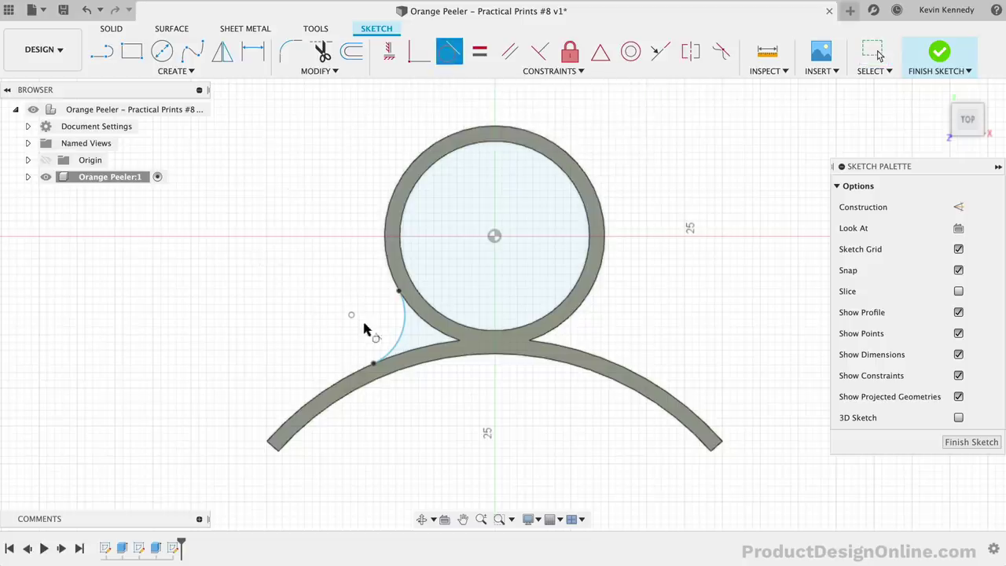
left_click(393, 338)
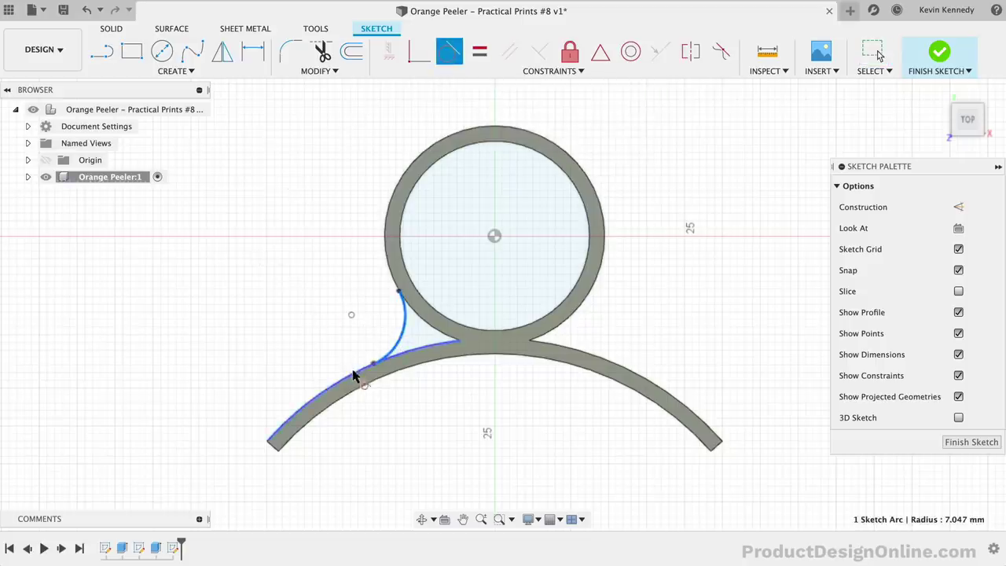
left_click(354, 376)
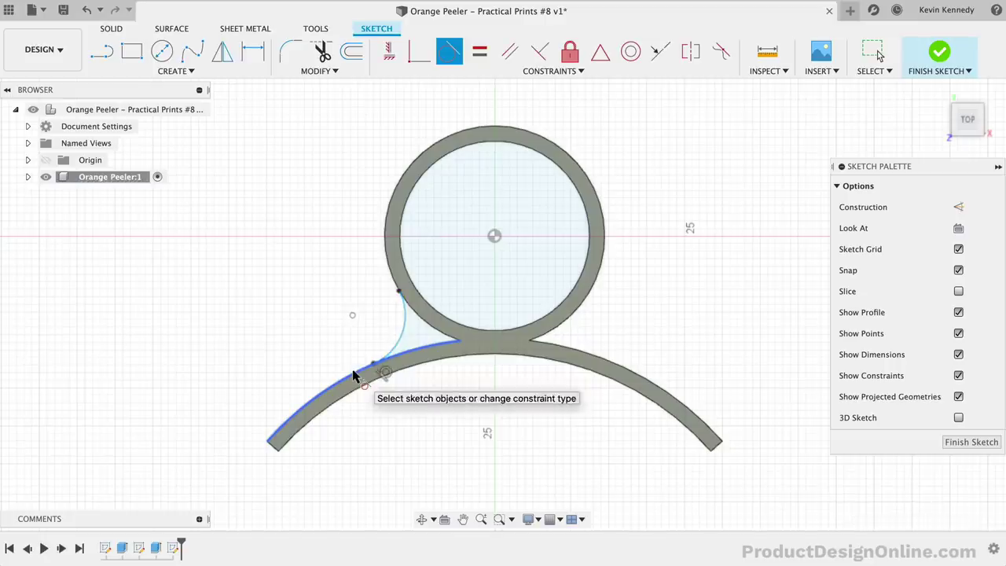
left_click(400, 336)
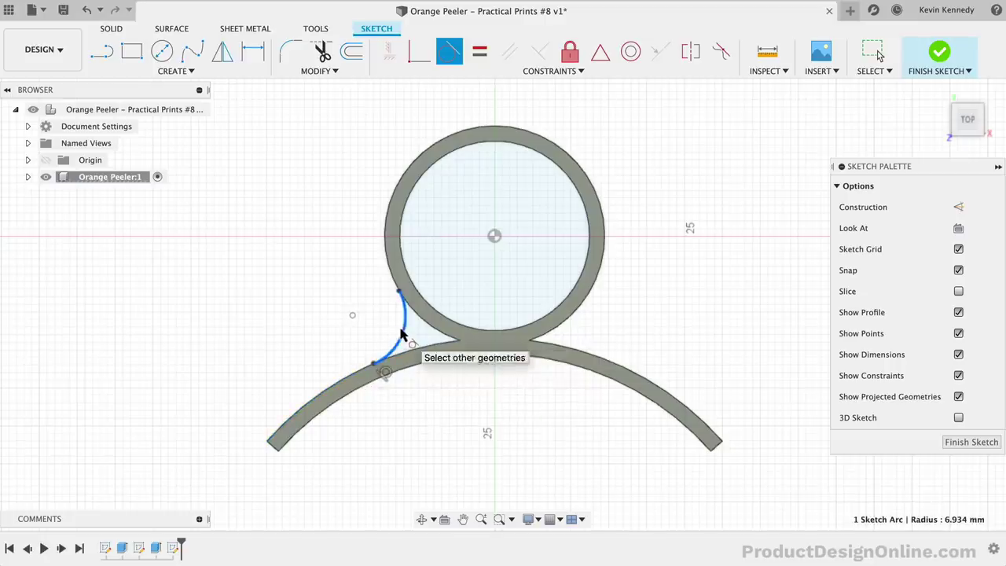
left_click(383, 250)
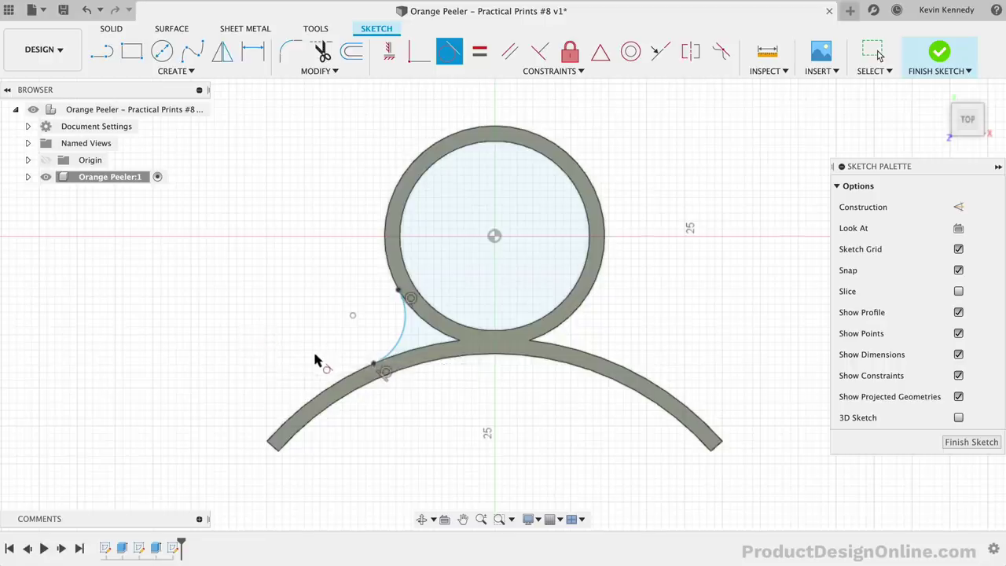
key("Escape")
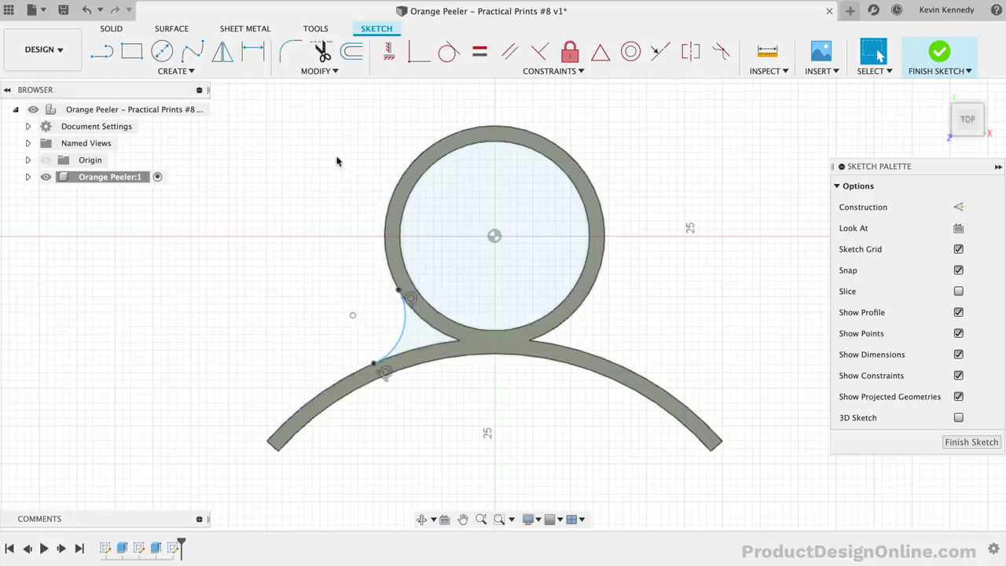
Step: Dimension the small bridging arc to a 4 mm radius
left_click(253, 51)
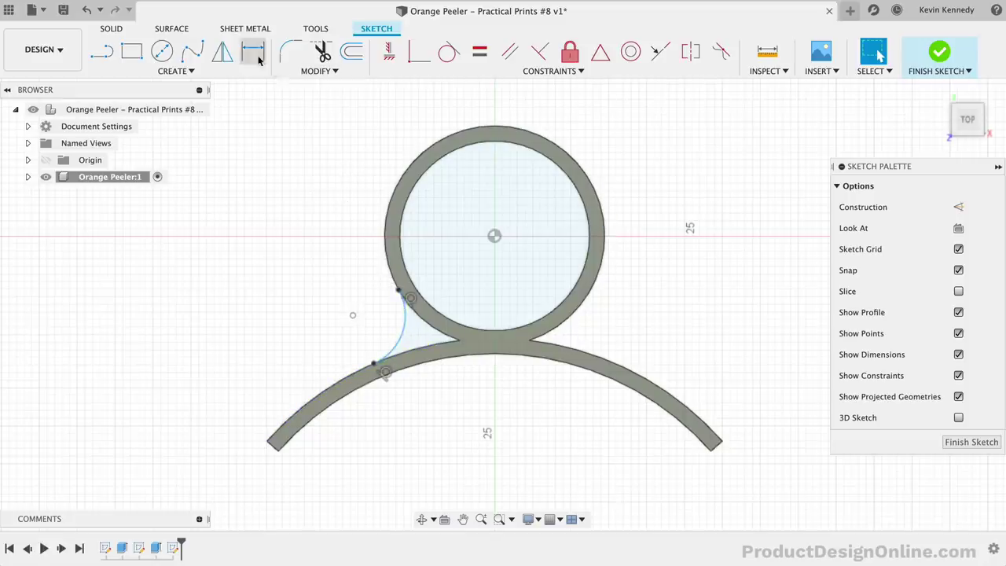
left_click(401, 326)
left_click(328, 335)
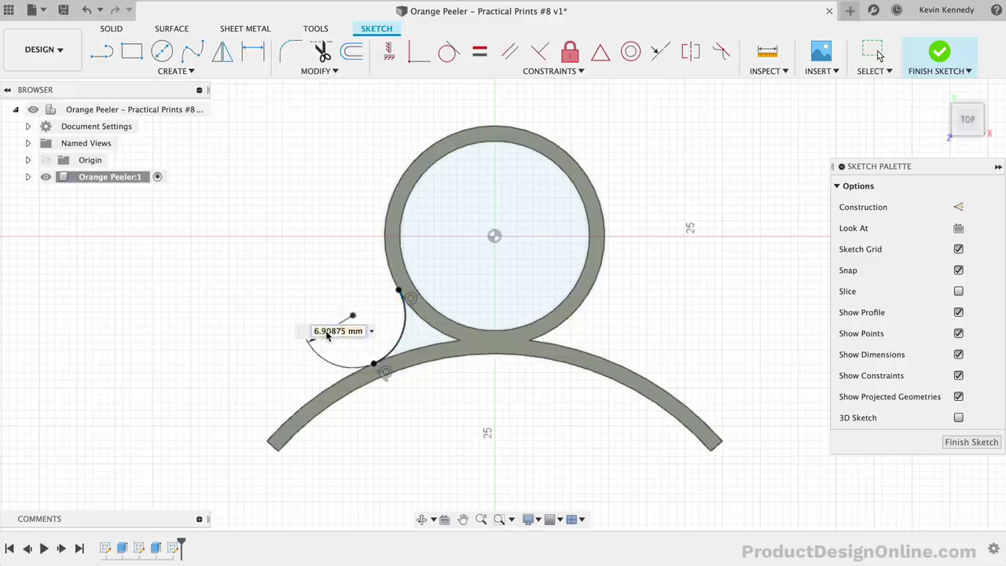
type("4")
key("Return")
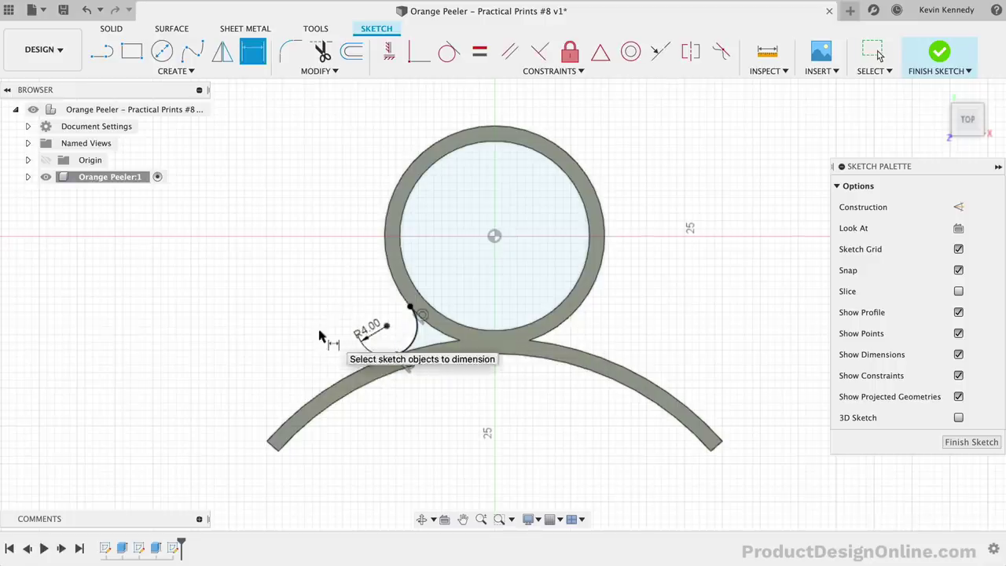
Step: Draw a vertical construction line from the ring's centre down to the arm's inner arc
key("Escape")
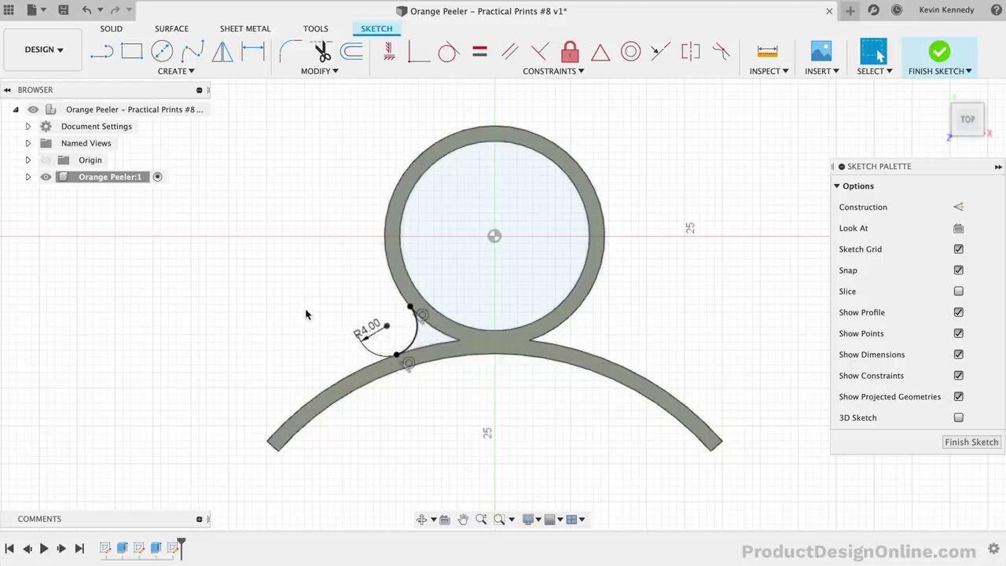
left_click(107, 57)
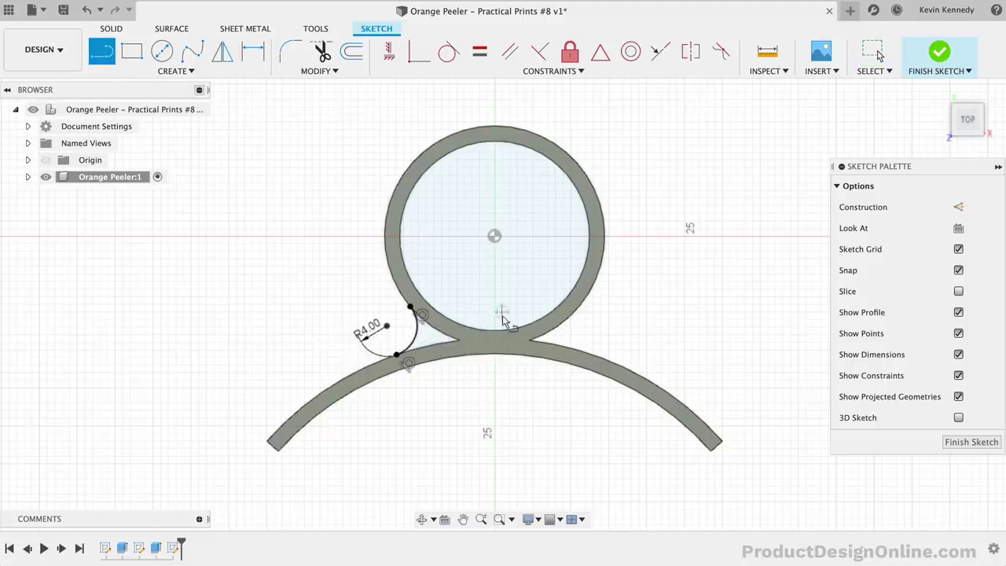
left_click(495, 237)
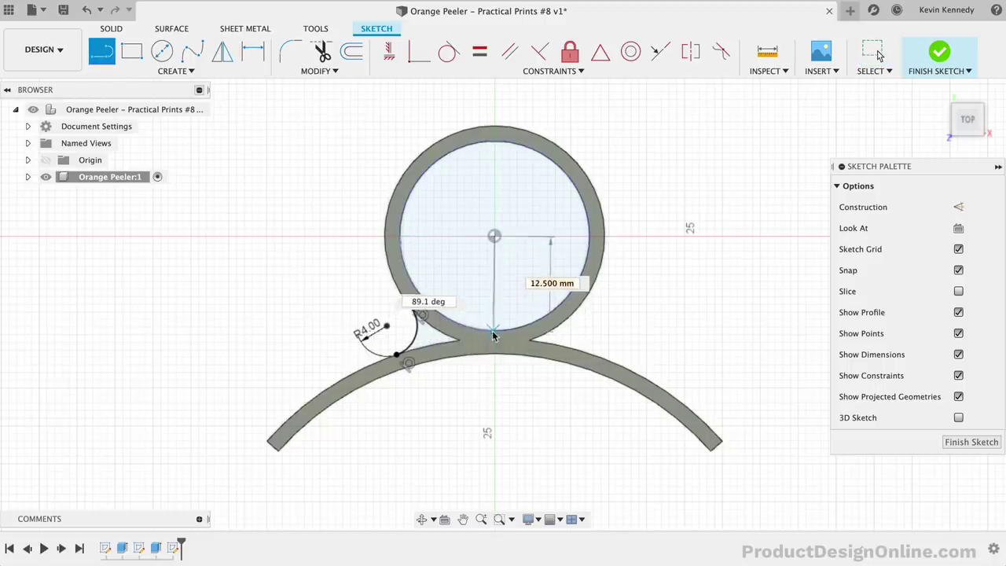
left_click(495, 354)
key("Escape")
key("Escape")
left_click(495, 299)
left_click(960, 209)
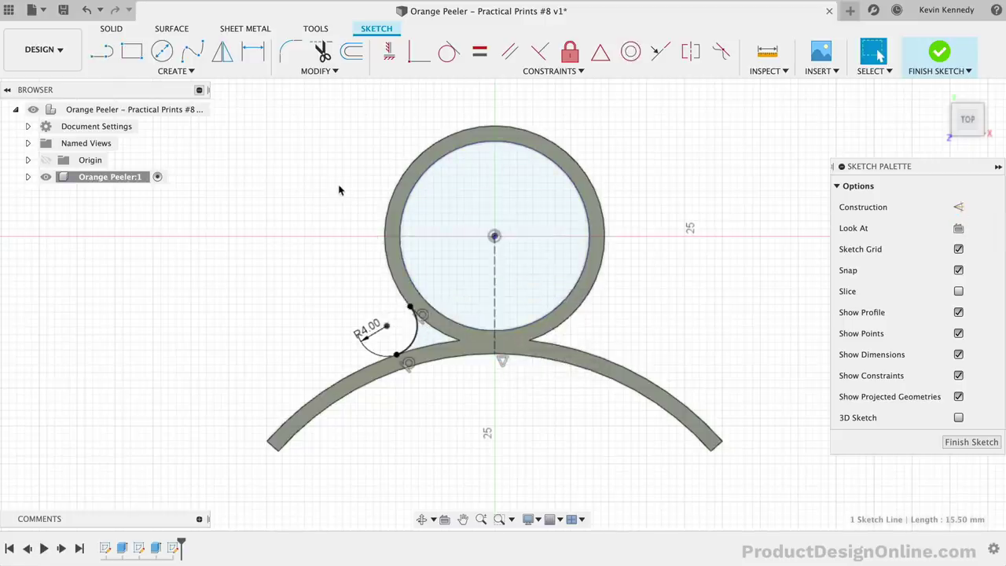
Step: Mirror the R4.00 fillet arc to the right about the dashed centre line
left_click(223, 51)
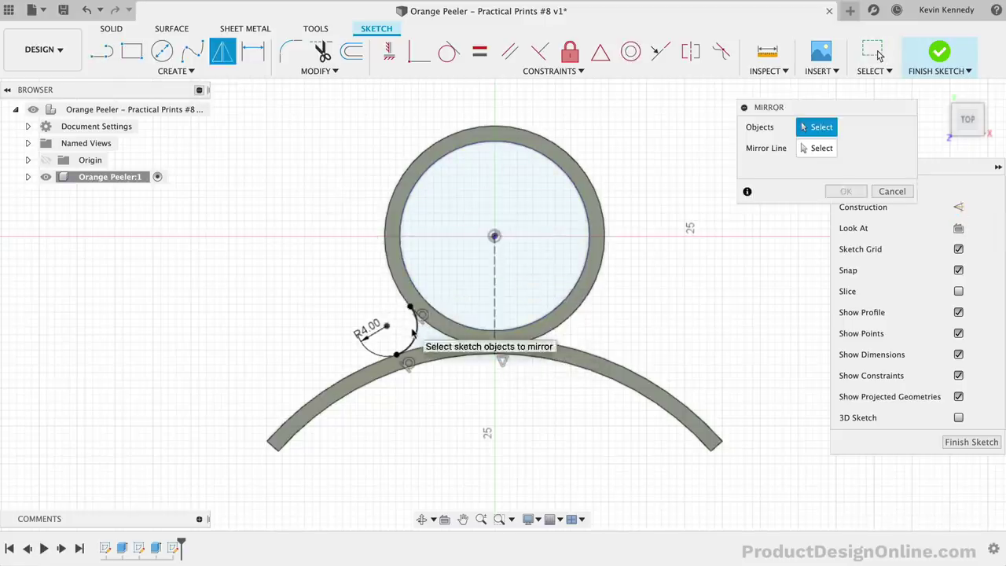
left_click(414, 328)
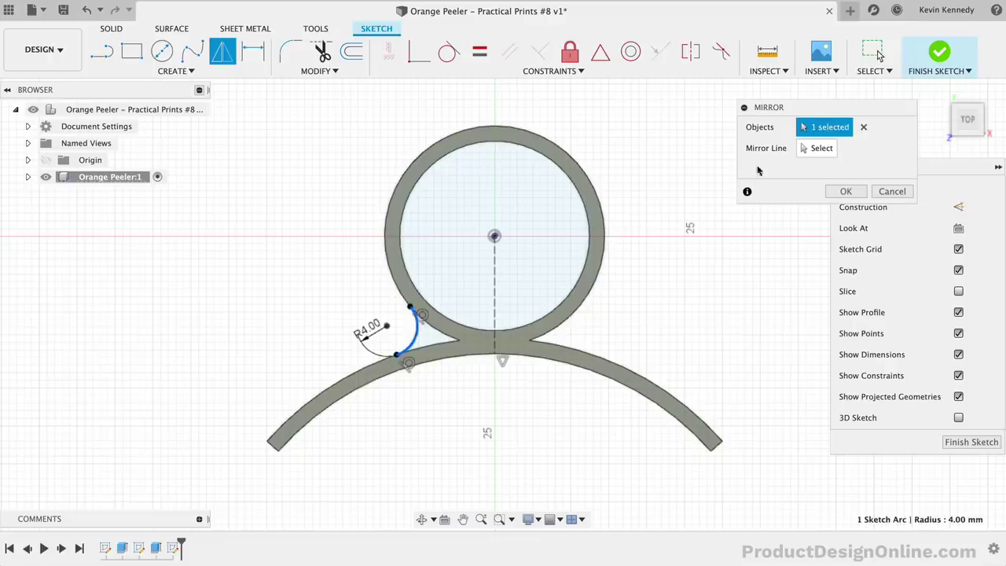
left_click(496, 272)
left_click(846, 191)
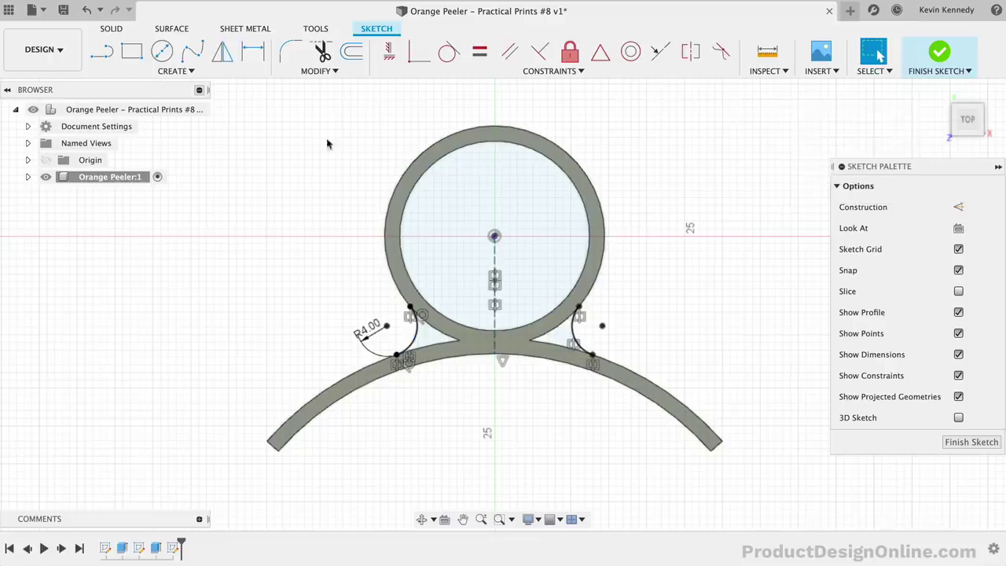
left_click(112, 28)
left_click(133, 52)
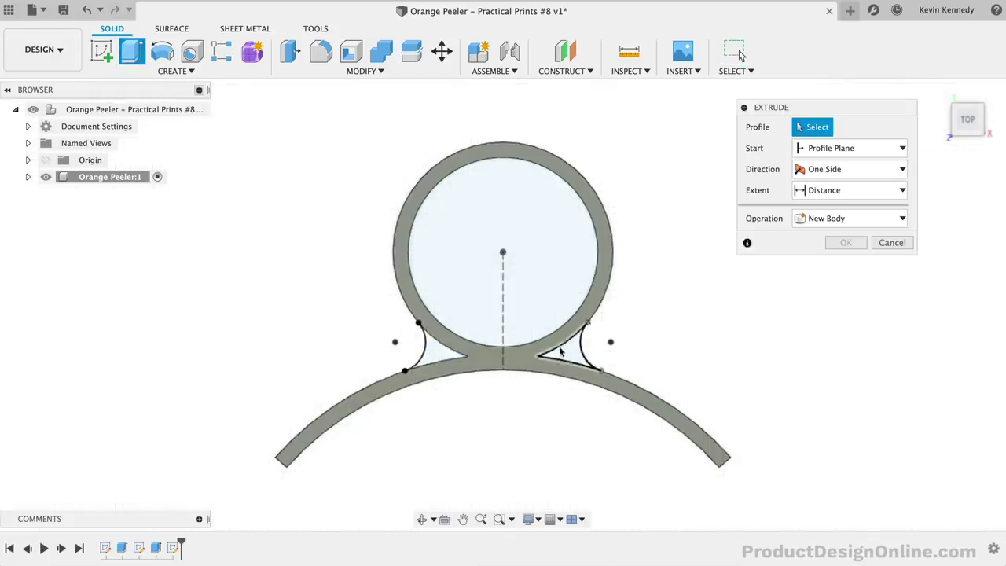
Step: Extrude the left and right R4 fillet profiles to the ring's bottom face, joined to the body
left_click(573, 350)
left_click(438, 360)
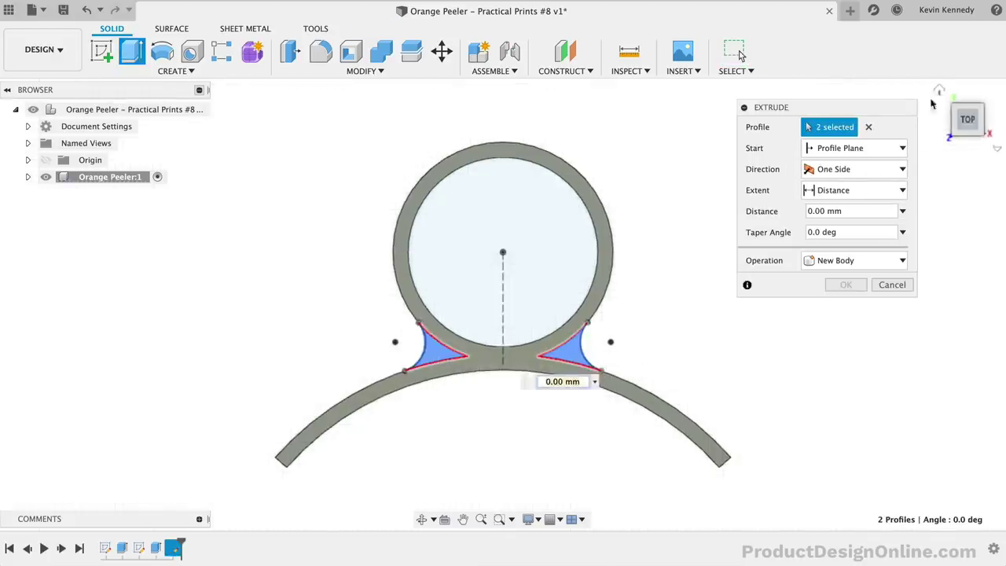
left_click(941, 96)
left_click(875, 189)
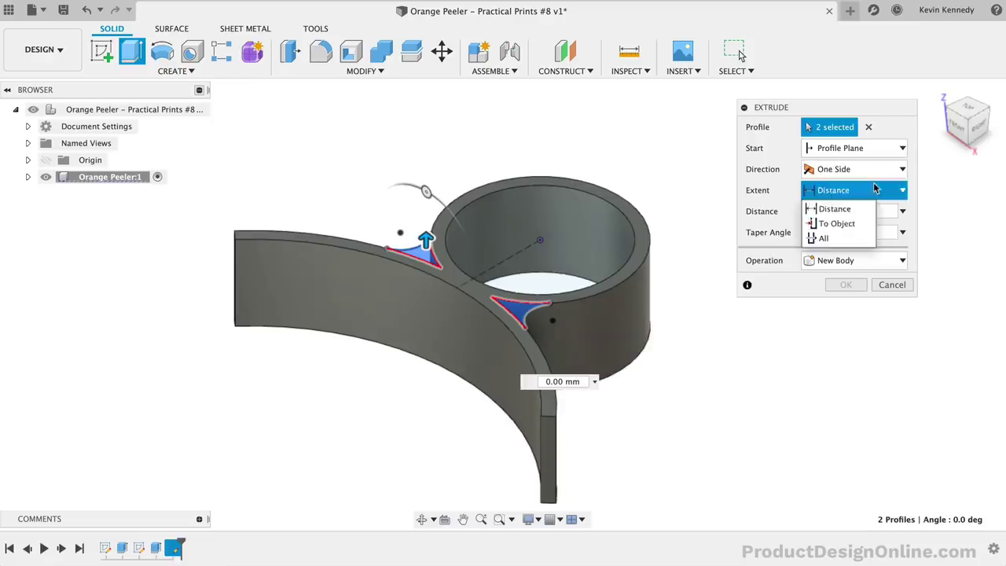
left_click(837, 223)
left_click_drag(967, 118, 548, 328)
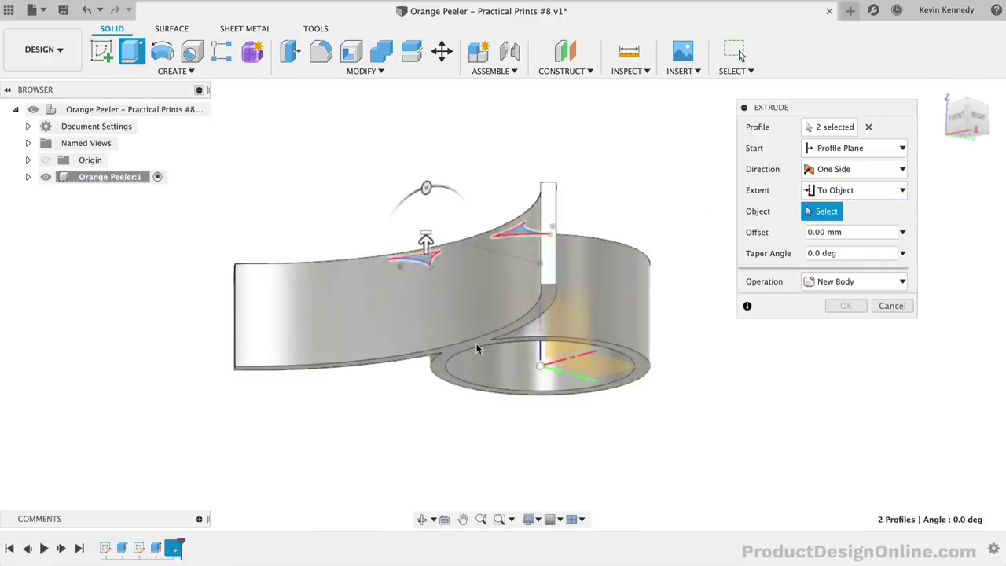
left_click(478, 350)
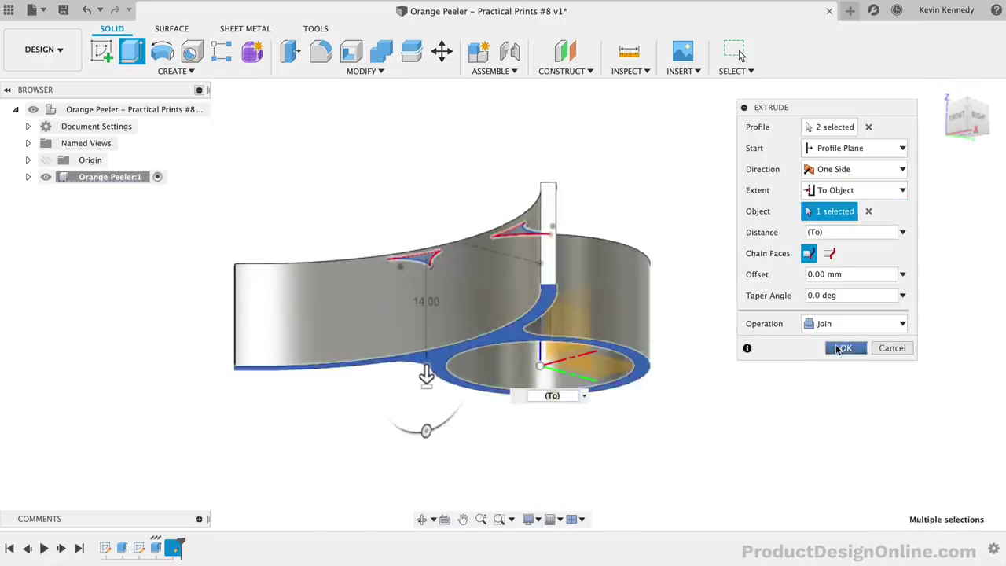
left_click(846, 348)
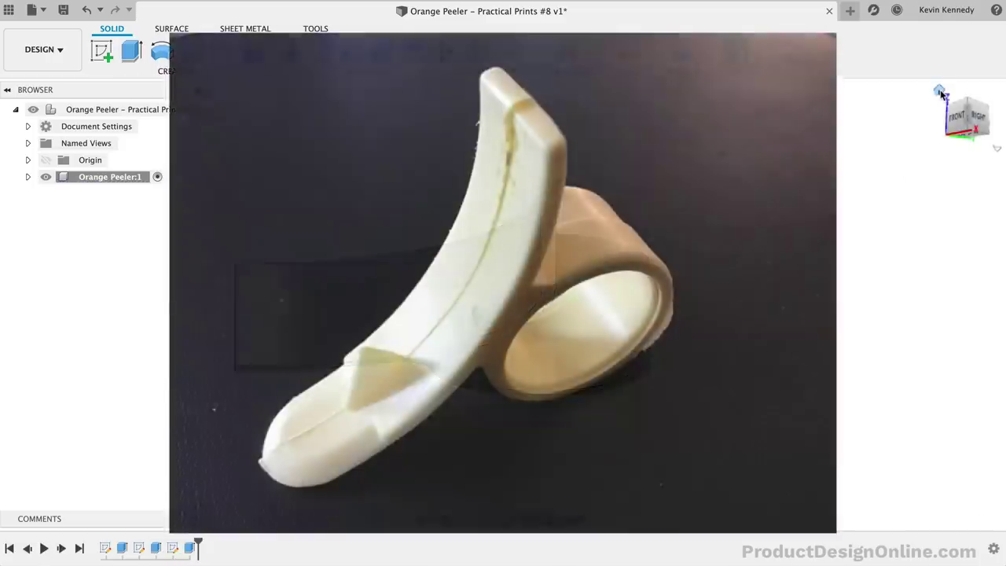
left_click(940, 92)
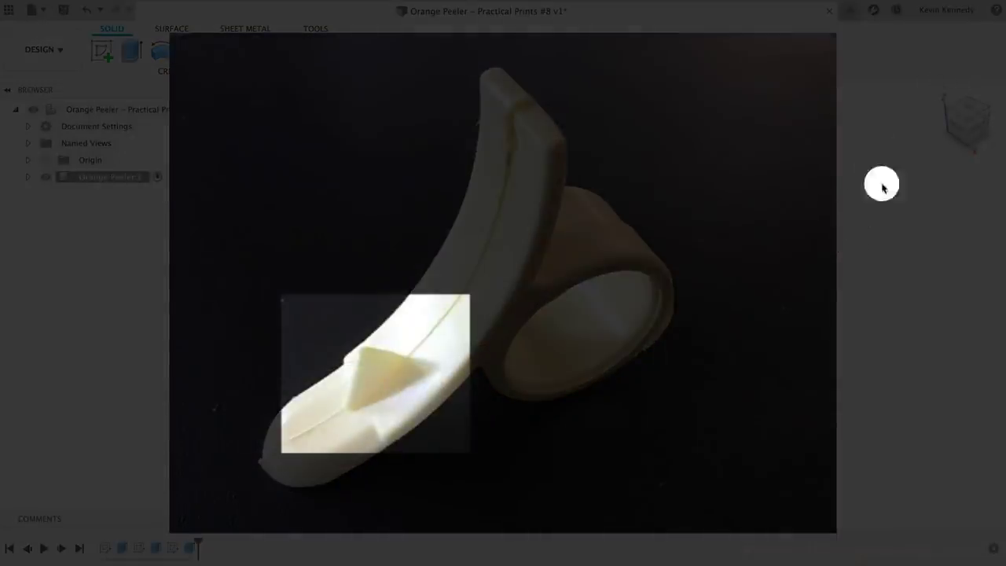
left_click(964, 110)
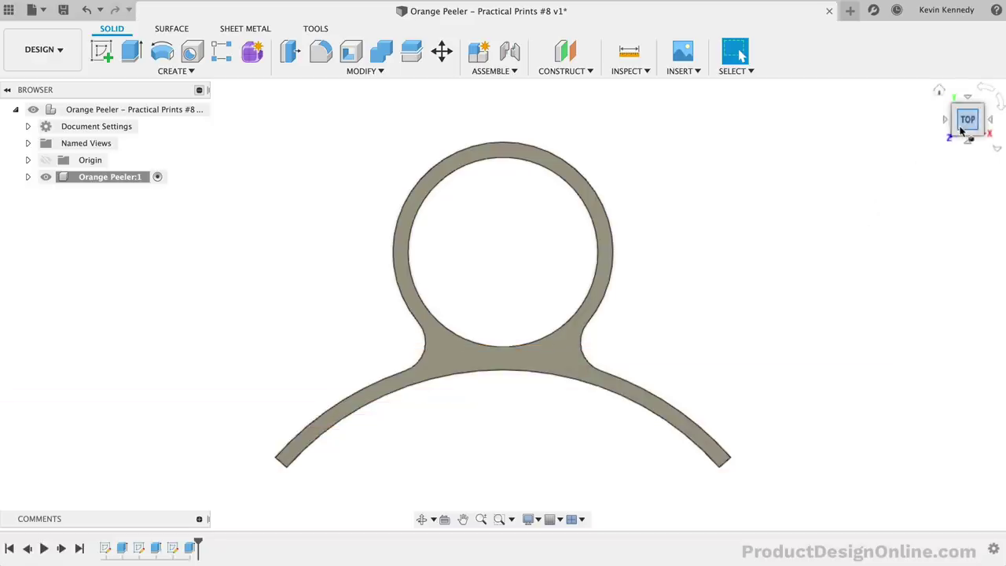
Step: Create a midplane between the peeler's top and bottom faces and start a sketch on it
left_click_drag(966, 119, 952, 99)
left_click(550, 72)
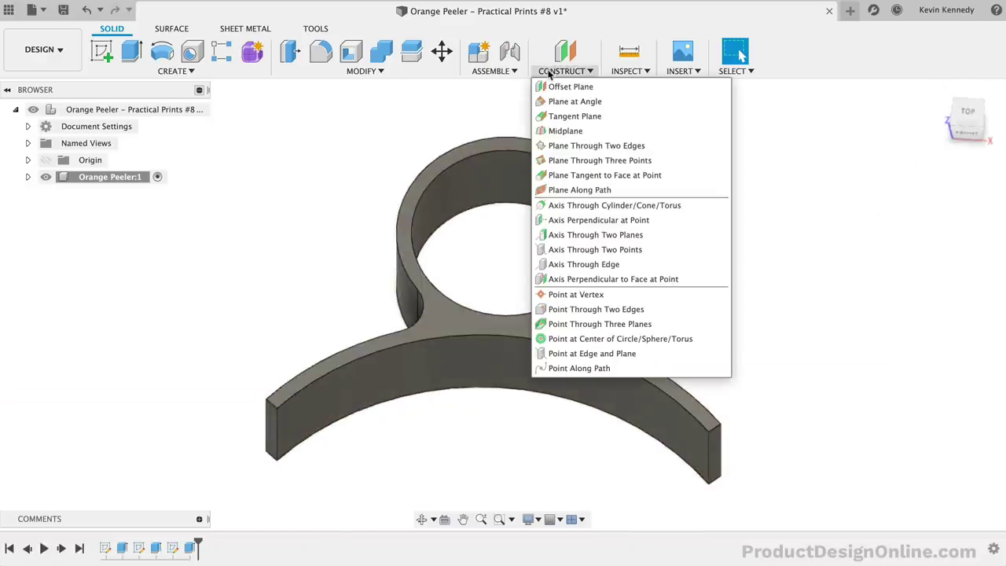
left_click(557, 132)
left_click(573, 319)
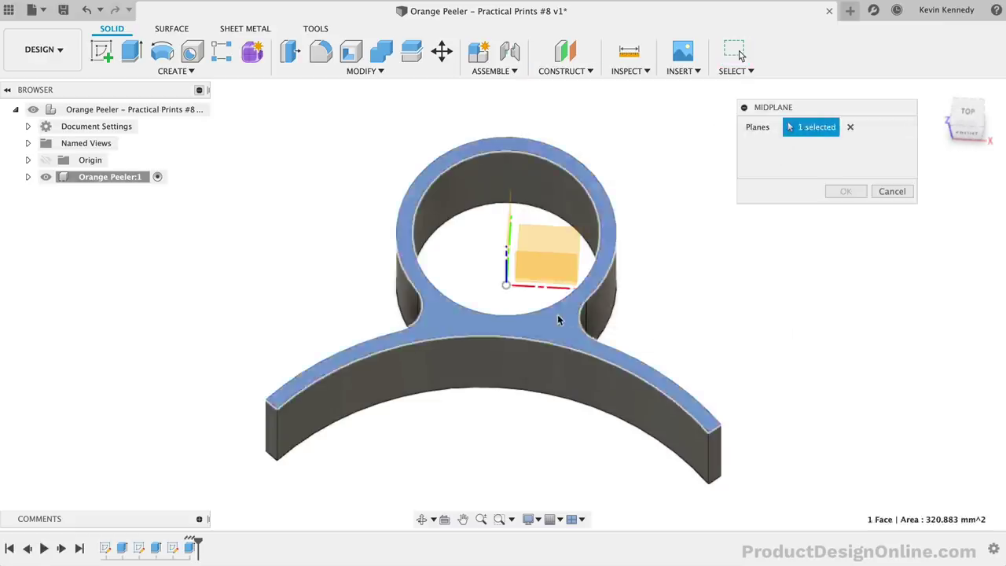
middle_click_drag(572, 320, 637, 277, "shift")
left_click(564, 309)
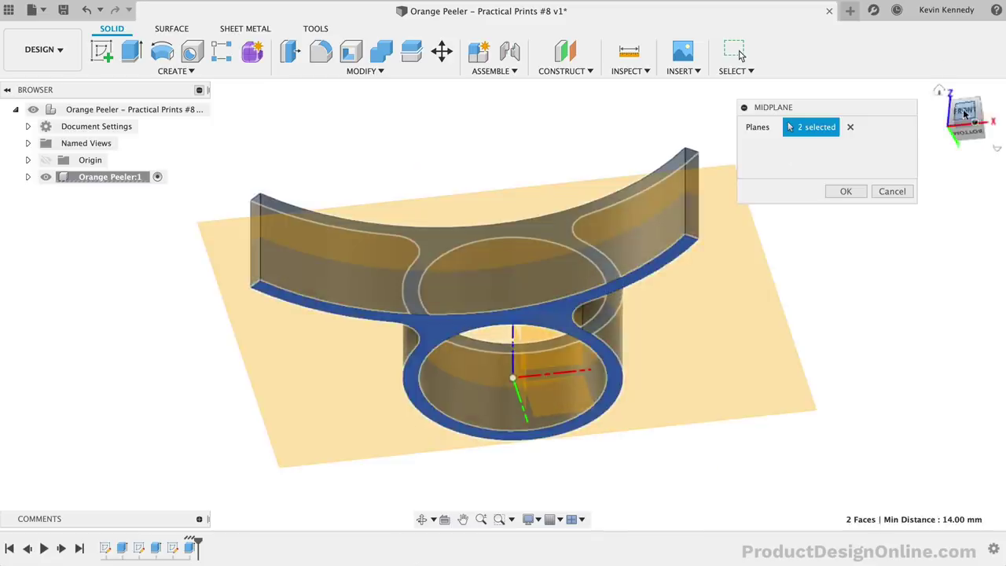
left_click_drag(965, 114, 952, 170)
left_click(844, 191)
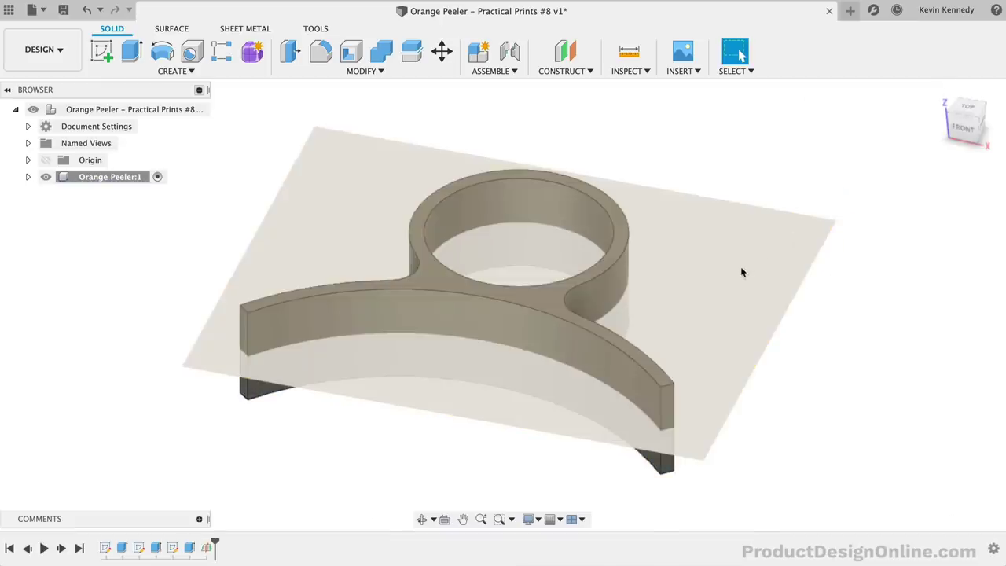
right_click(741, 272)
left_click(733, 343)
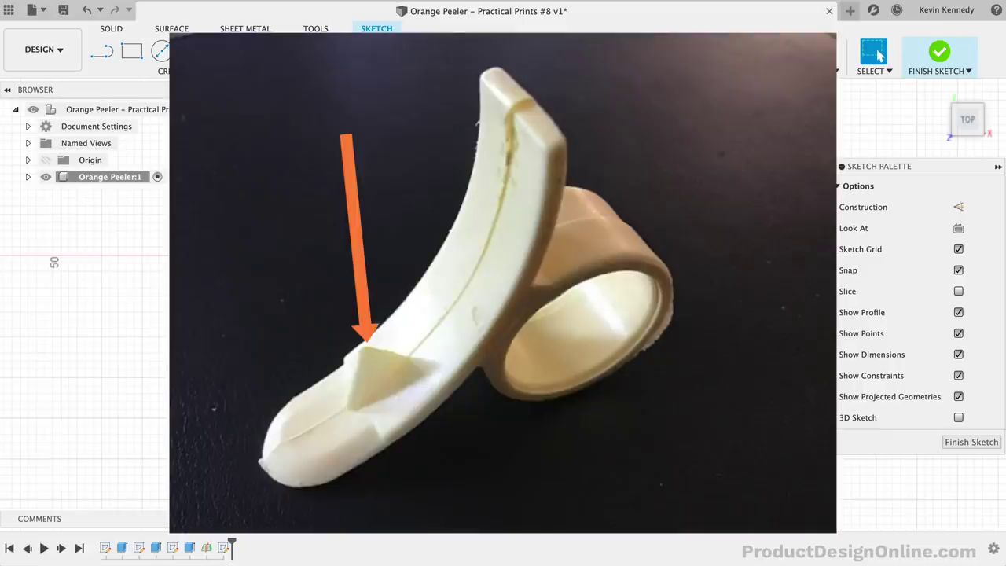
Step: Sketch a small three-corner triangle against the arm's inner arc, right of centre
key("l")
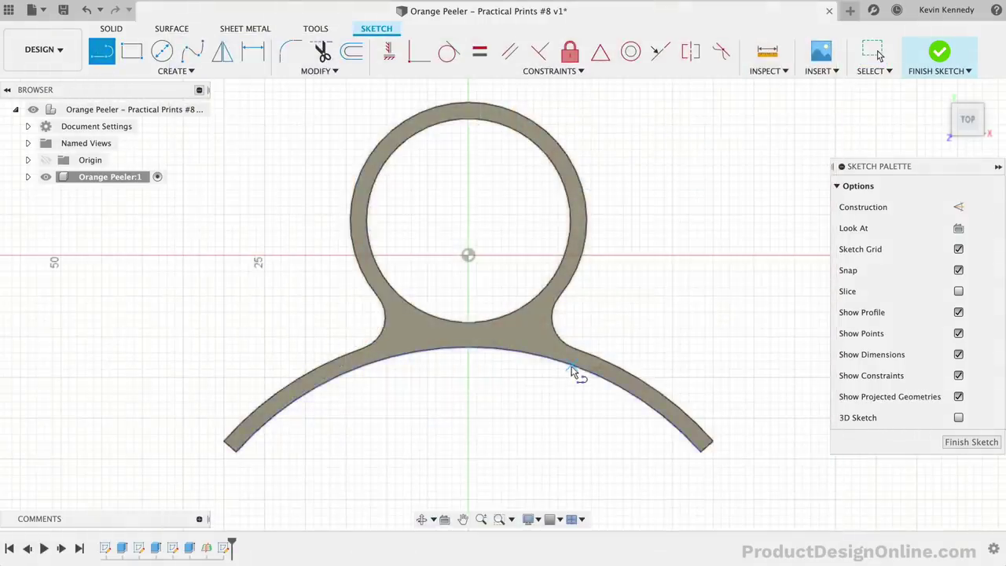
left_click(572, 367)
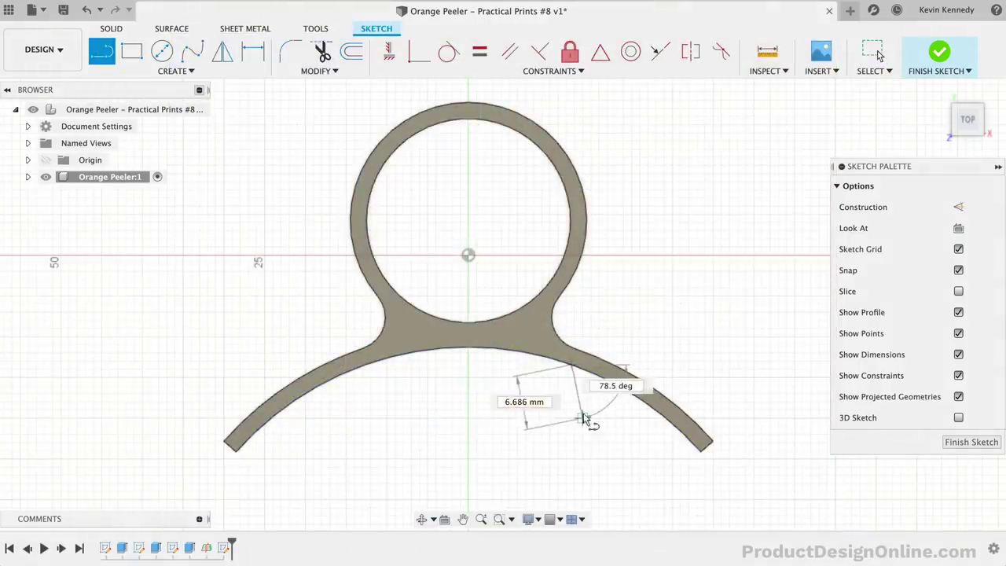
left_click(582, 416)
left_click(617, 386)
key("Escape")
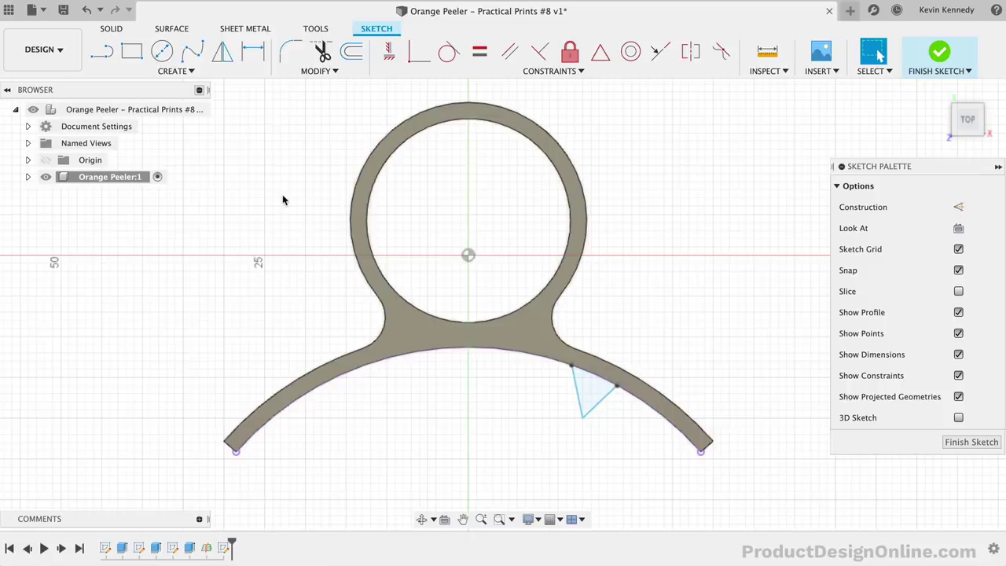
left_click(199, 48)
left_click(253, 51)
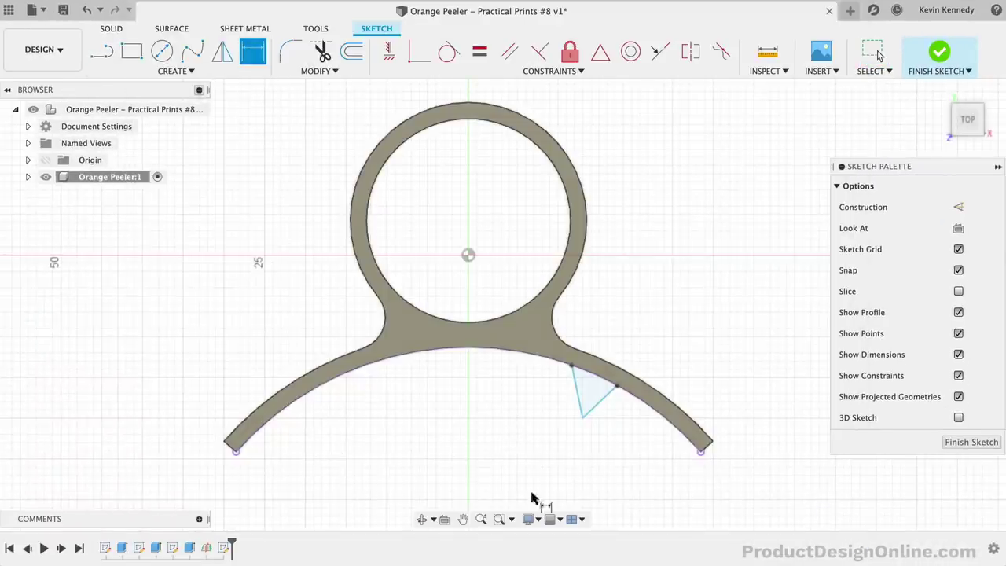
Step: Dimension the triangle's left edge to 5 mm
left_click(579, 390)
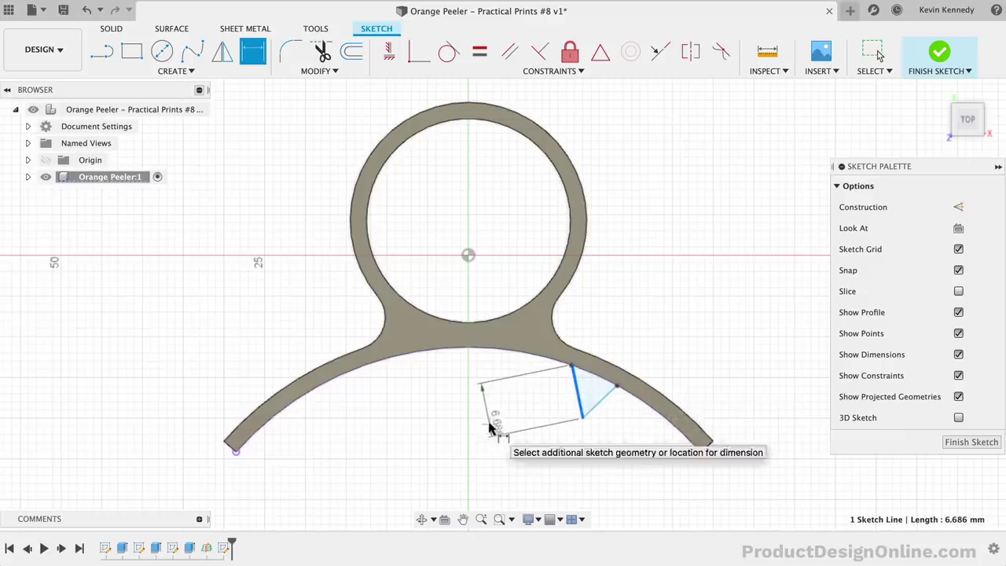
left_click(492, 422)
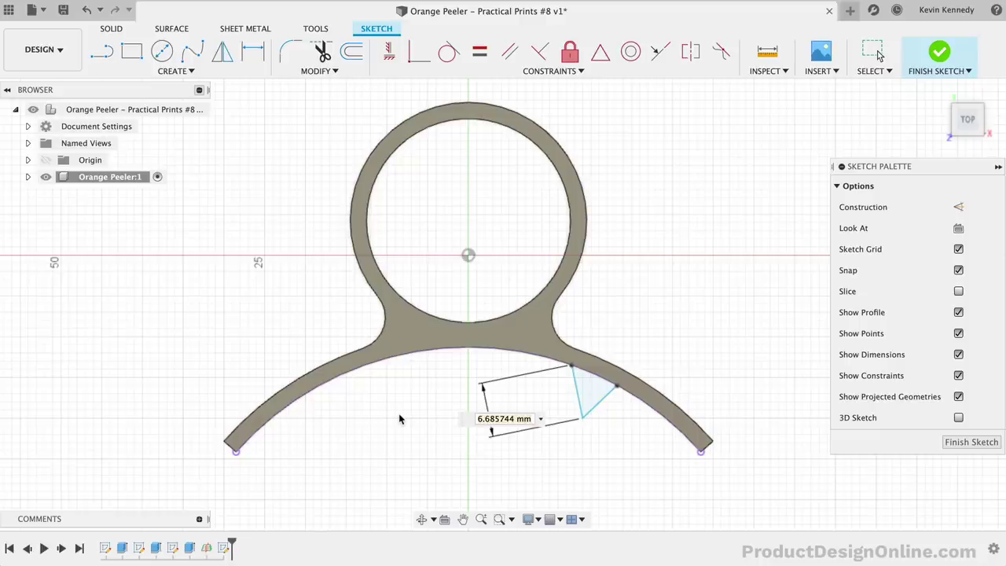
type("5")
key("Return")
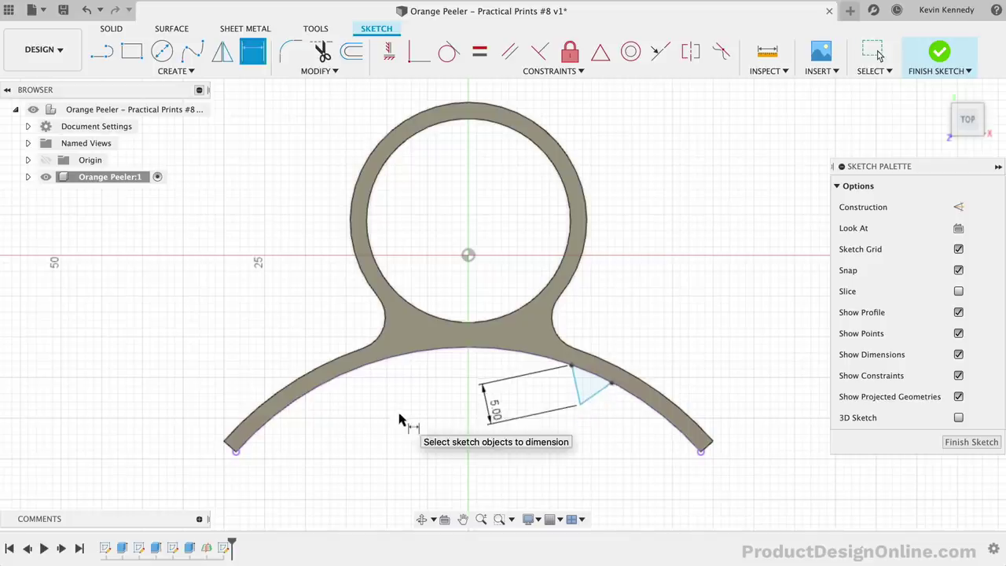
Step: Constrain two triangle edges parallel, make the 5 mm side vertical, and slide it up the arc
left_click(509, 51)
left_click(601, 393)
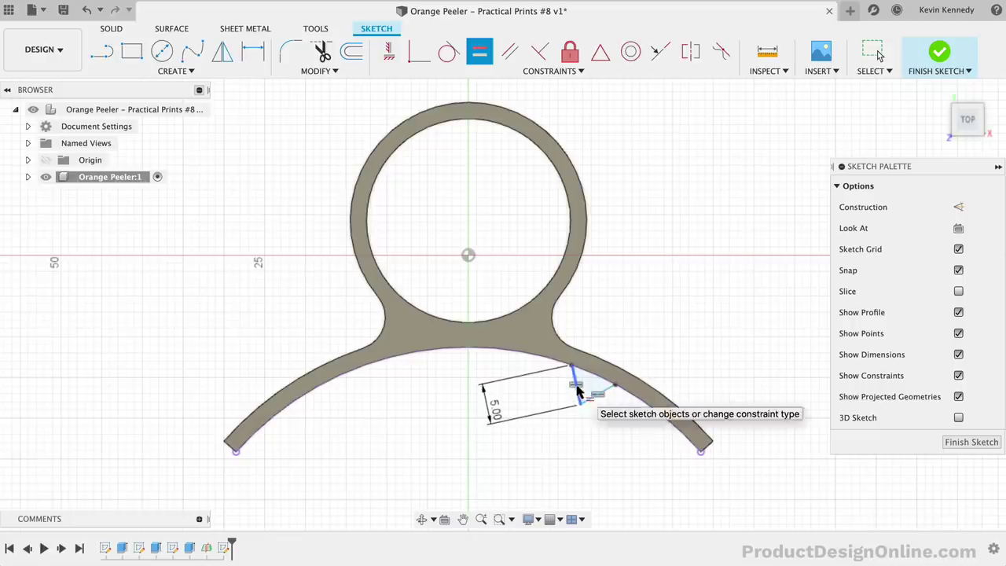
left_click(578, 391)
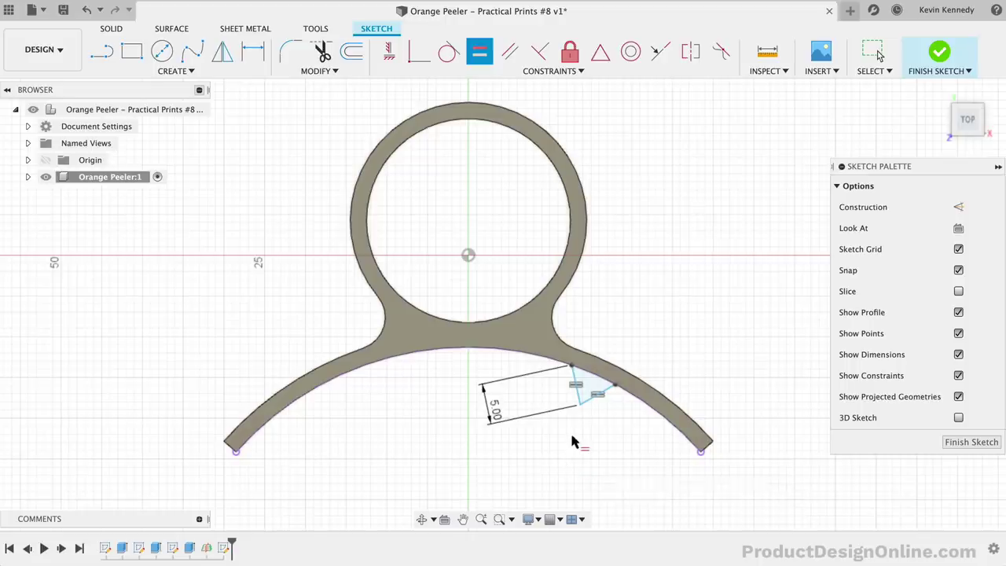
key("Escape")
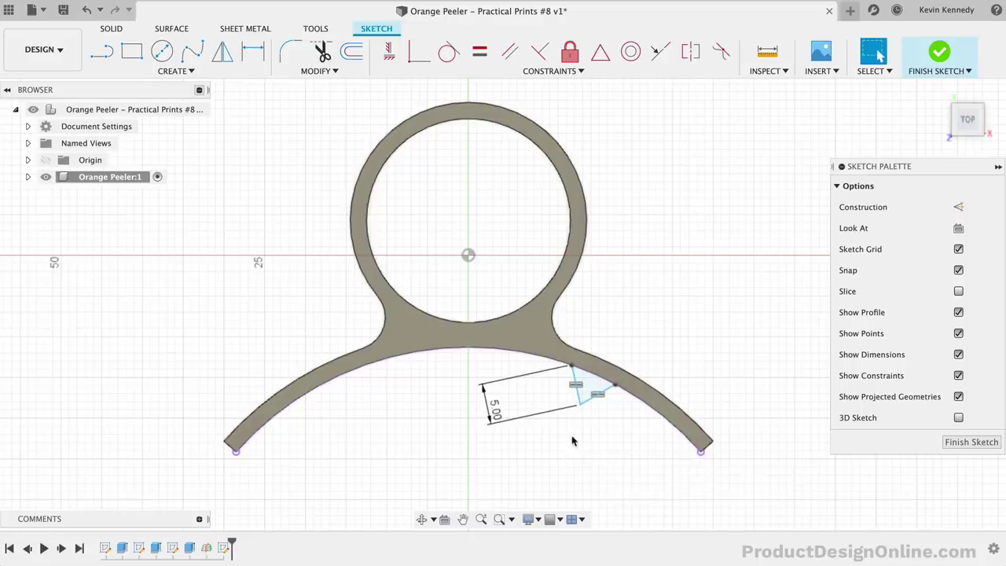
left_click(389, 51)
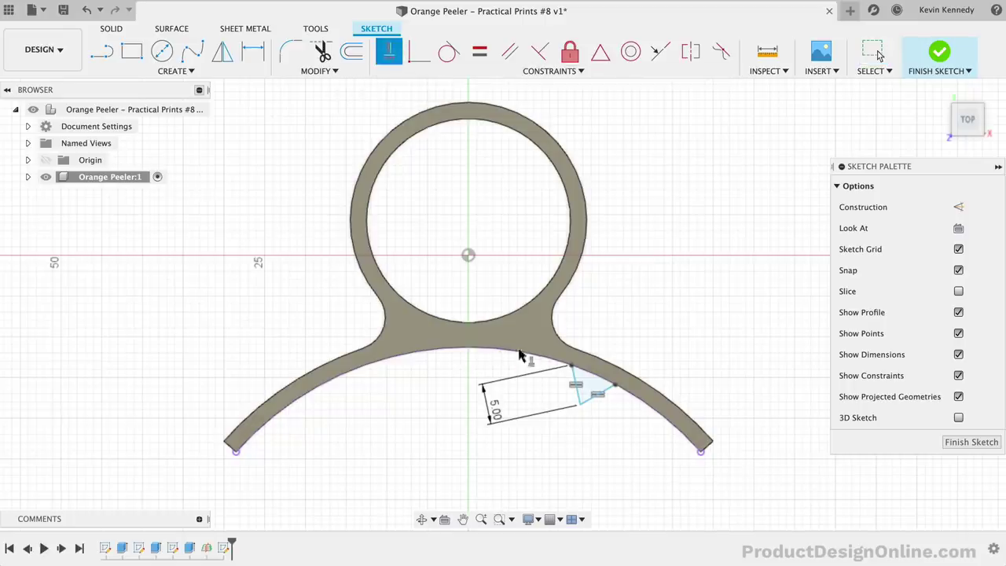
left_click(575, 381)
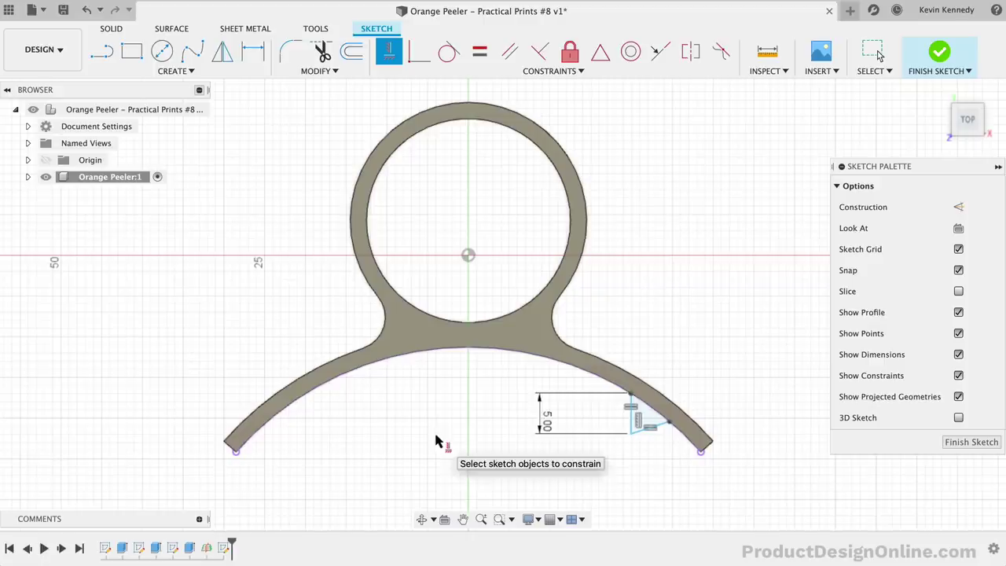
key("Escape")
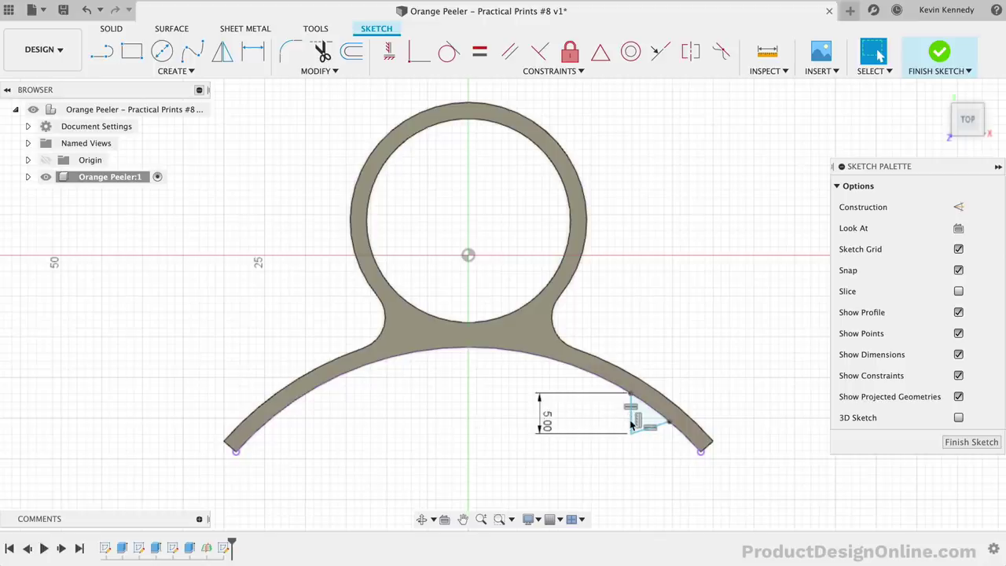
mouse_move(632, 424)
left_mouse_down()
mouse_move(568, 383)
mouse_move(595, 394)
mouse_move(587, 391)
left_mouse_up()
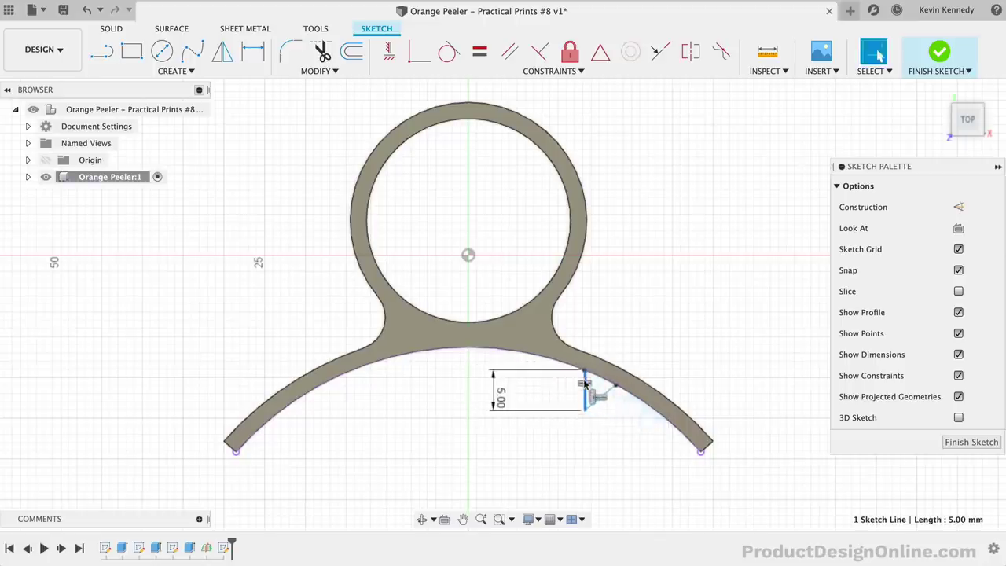
Step: Dimension the triangle's top corner 14 mm from the arc's right endpoint
left_click(254, 53)
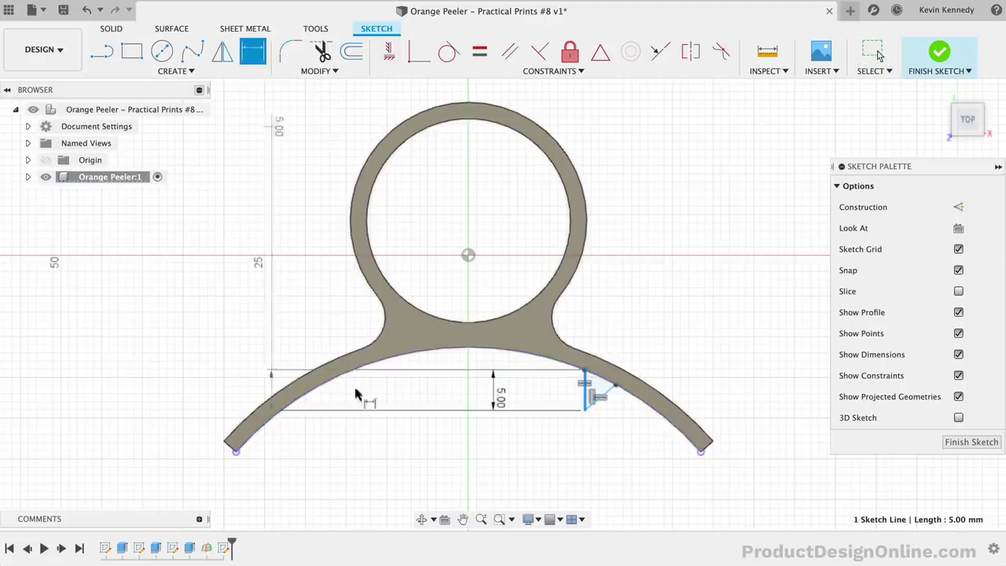
left_click(618, 387)
left_click(701, 453)
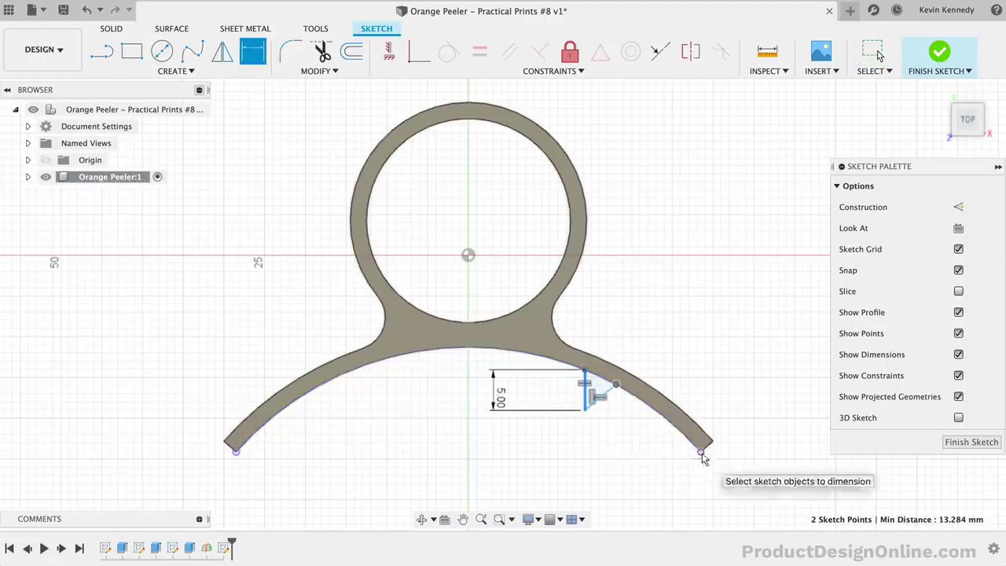
left_click(637, 434)
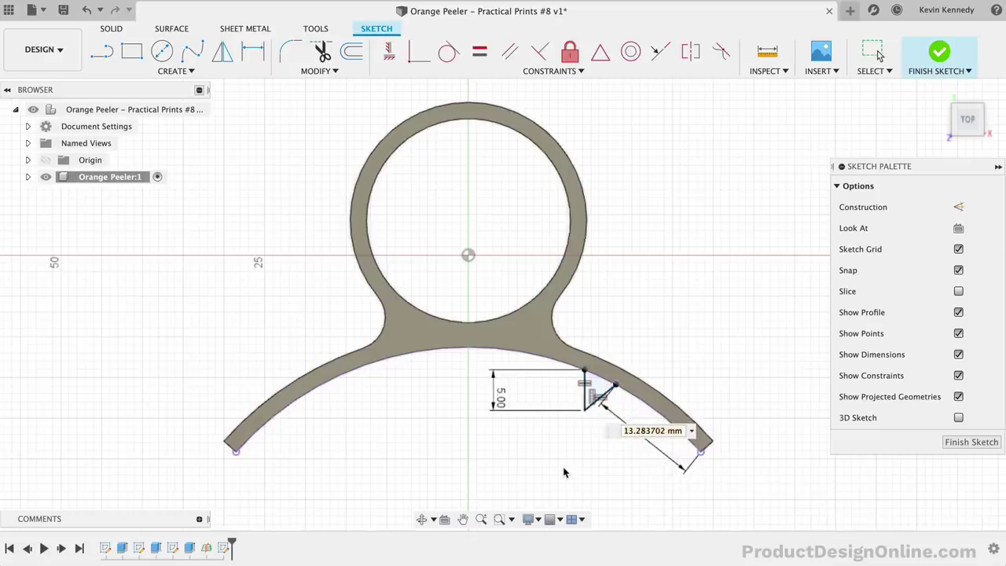
type("10")
key("Return")
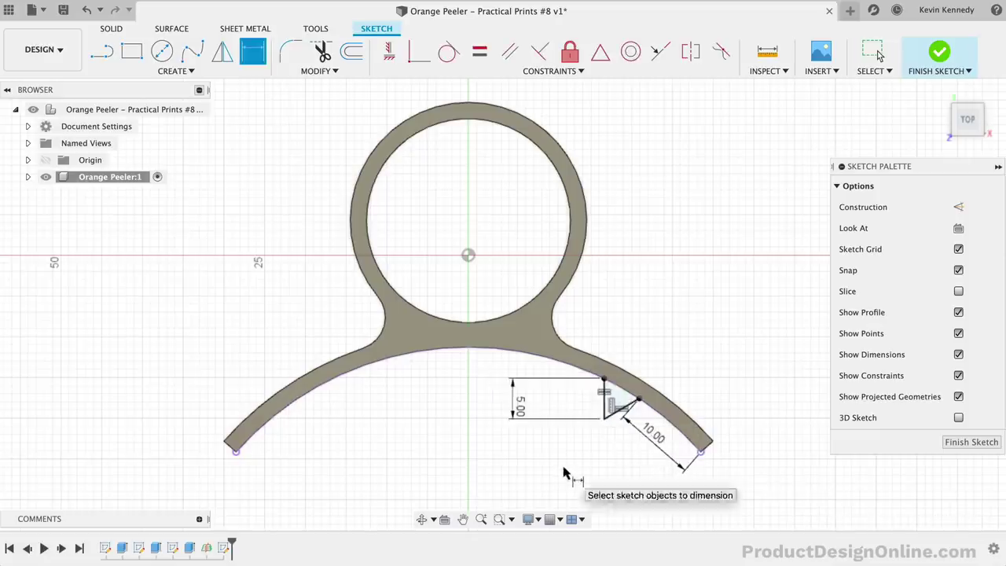
double_click(651, 441)
key("Return")
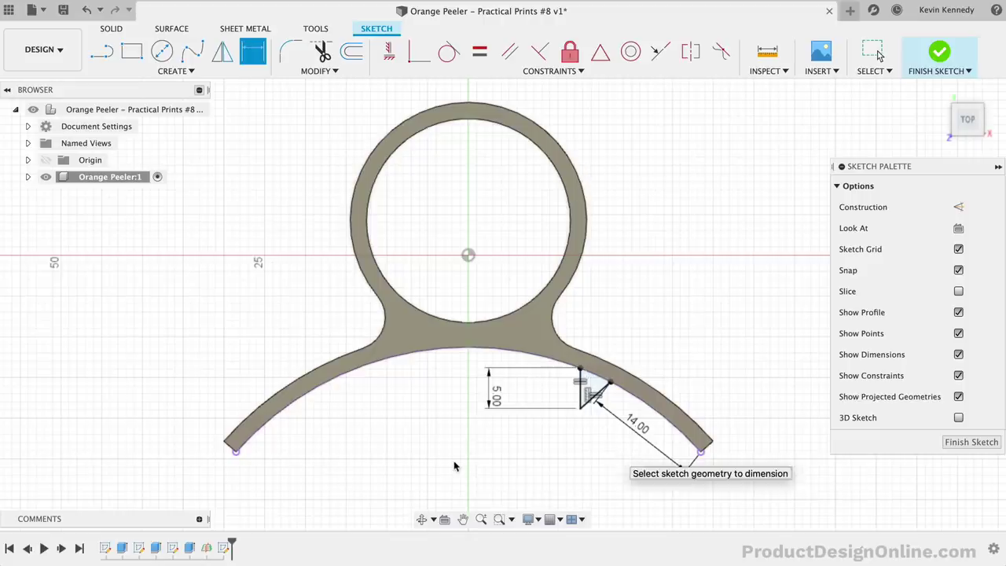
key("Escape")
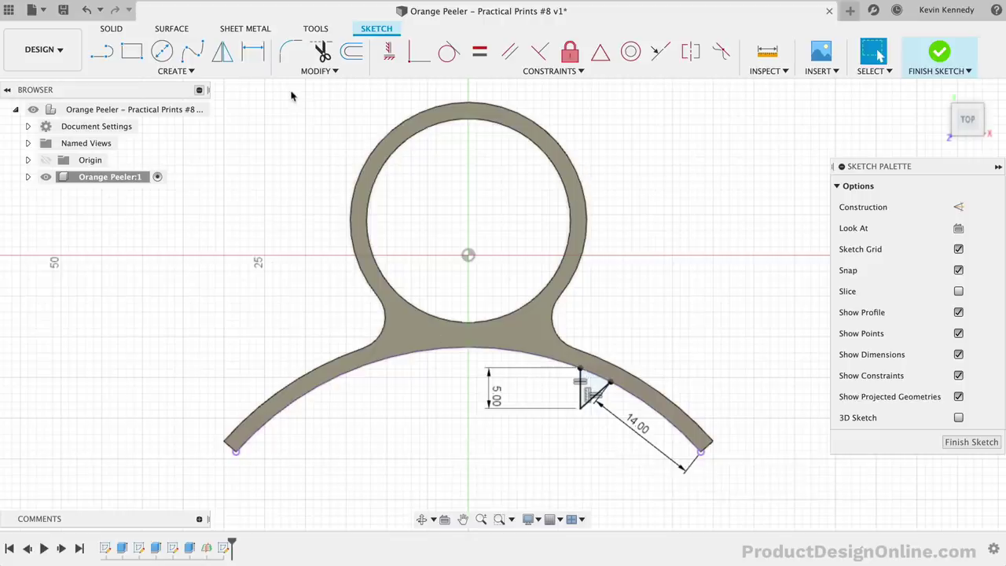
Step: Extrude the triangle profile symmetrically by 1 mm and join it to the arm
key("e")
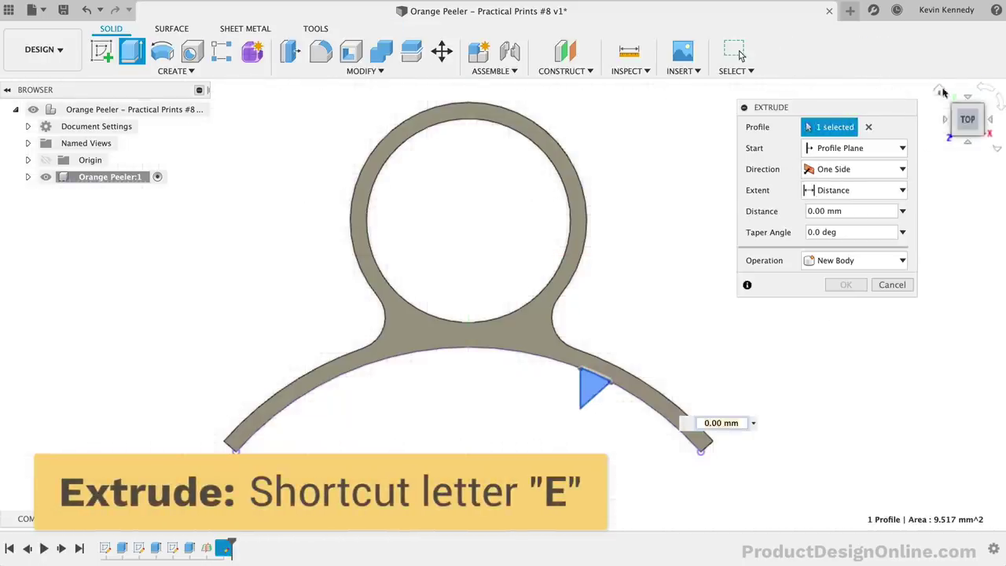
left_click(940, 93)
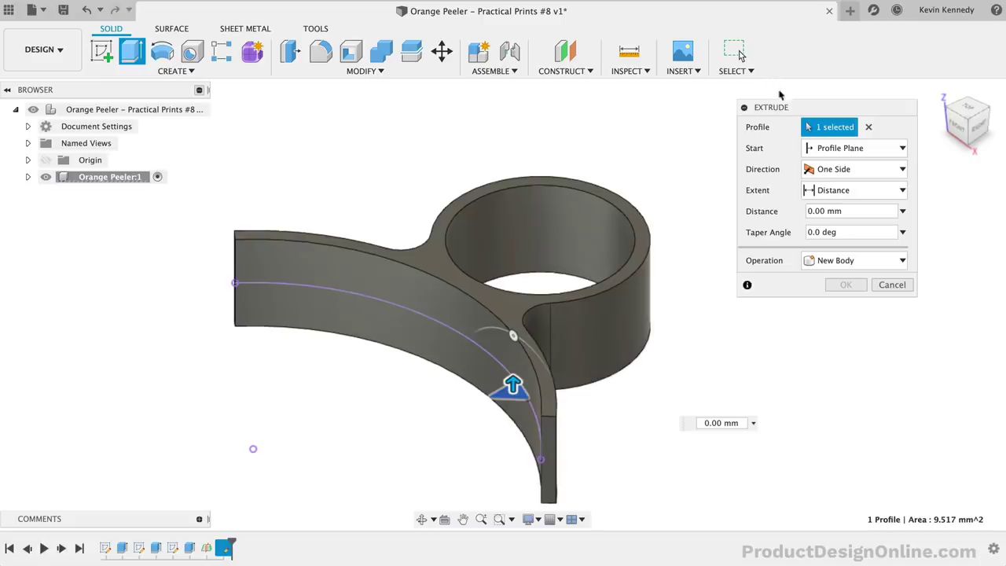
left_click_drag(781, 107, 763, 114)
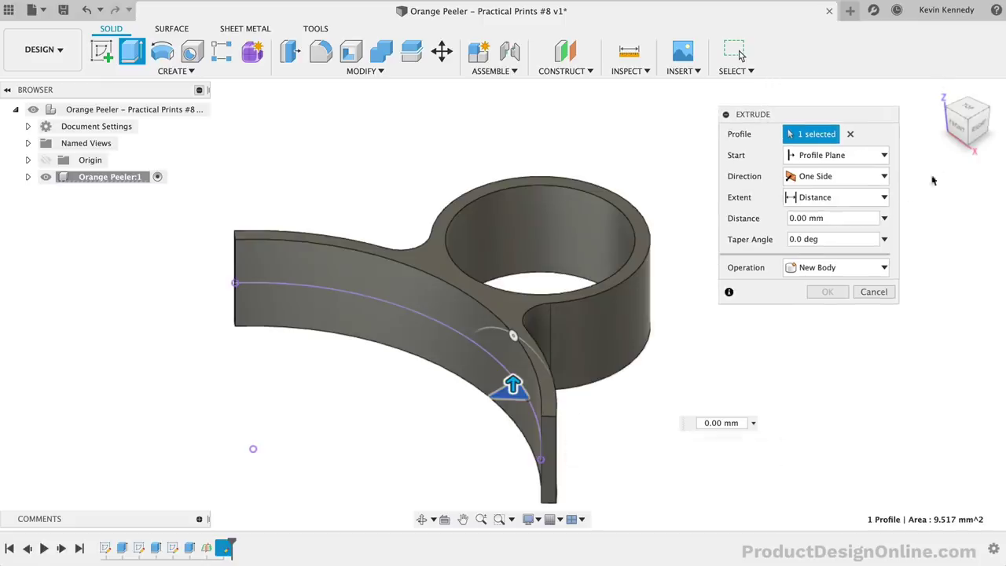
left_click_drag(967, 120, 995, 135)
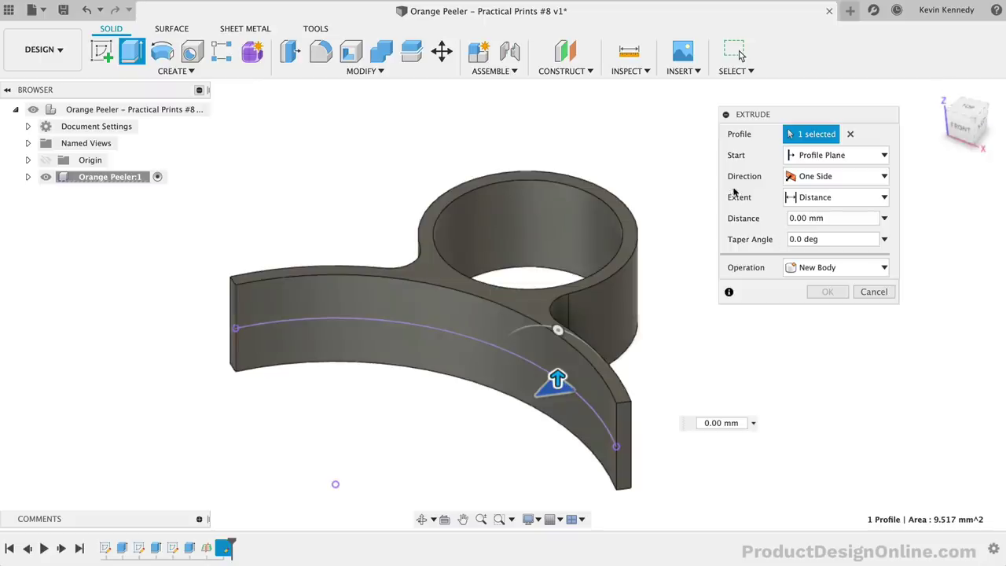
left_click(832, 177)
left_click(830, 224)
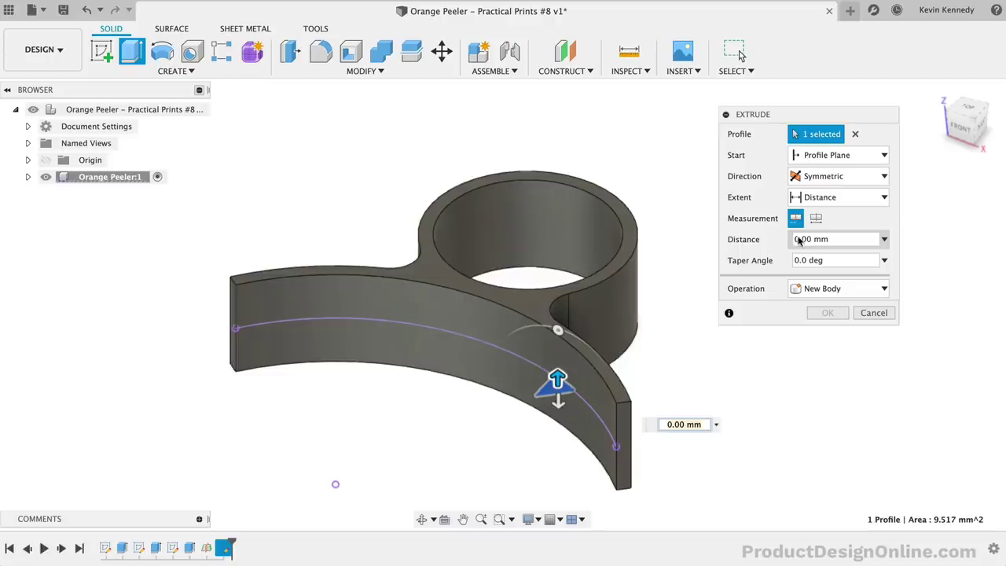
left_click(795, 239)
type("1")
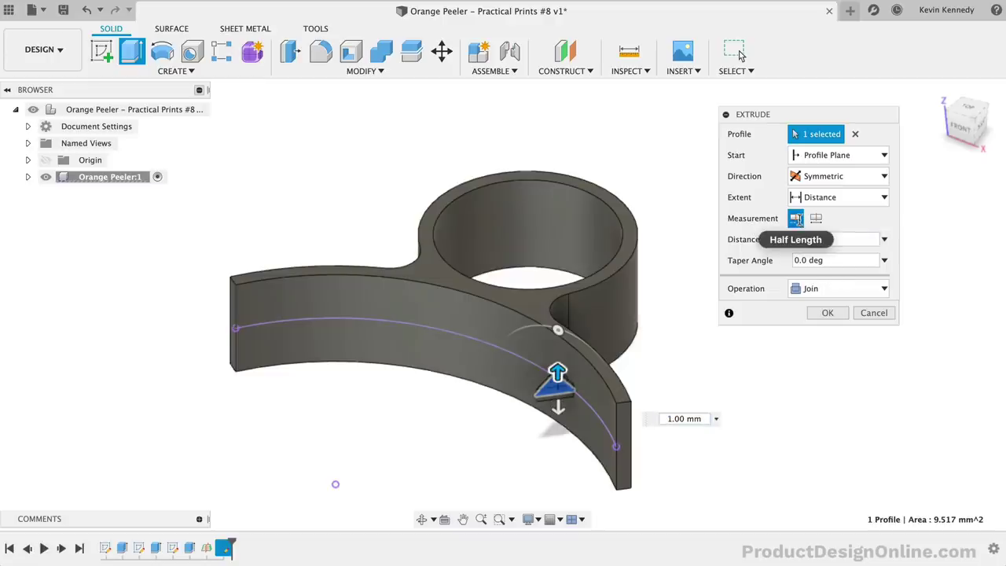
left_click(960, 126)
middle_click_drag(621, 343, 649, 343, "shift")
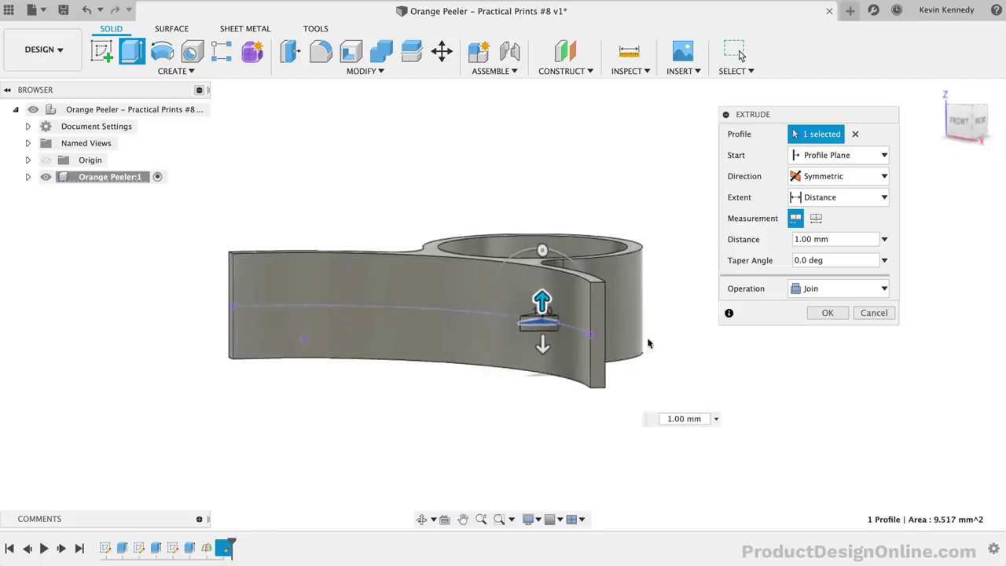
scroll(683, 319, "up", 2)
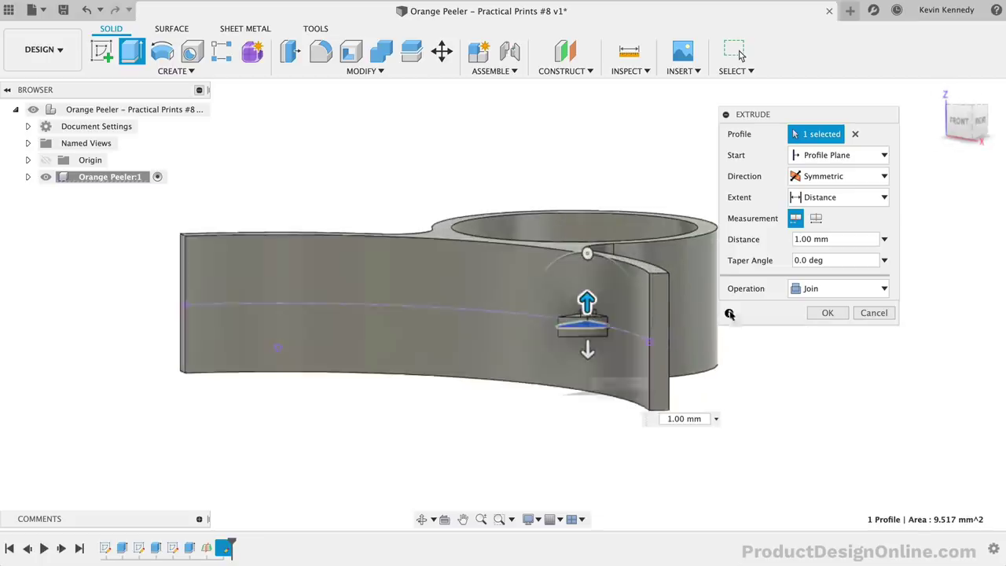
left_click(825, 313)
left_click(940, 92)
left_click(964, 104)
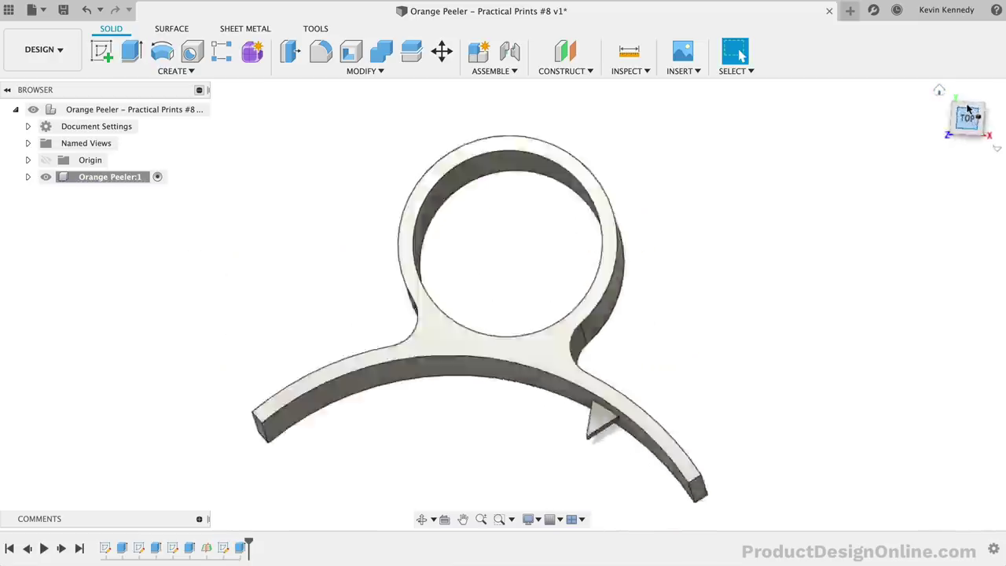
left_click_drag(969, 121, 955, 43)
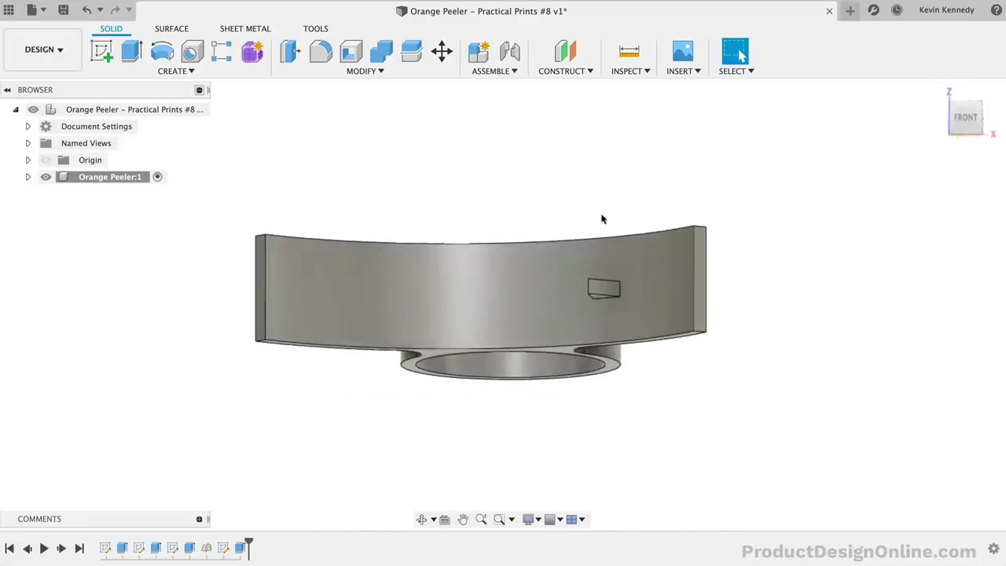
left_click(598, 296)
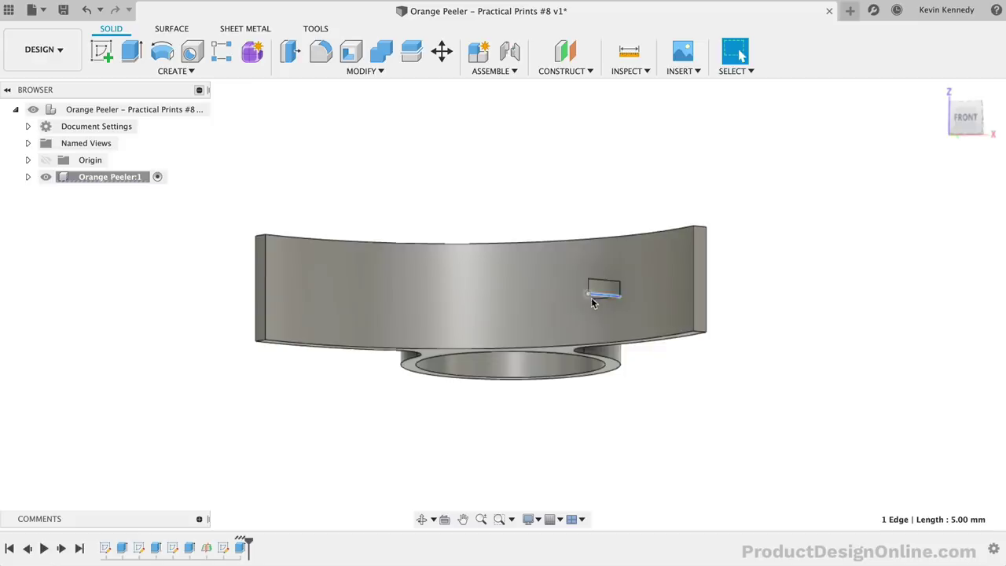
scroll(629, 338, "up", 3)
scroll(629, 340, "right", 5)
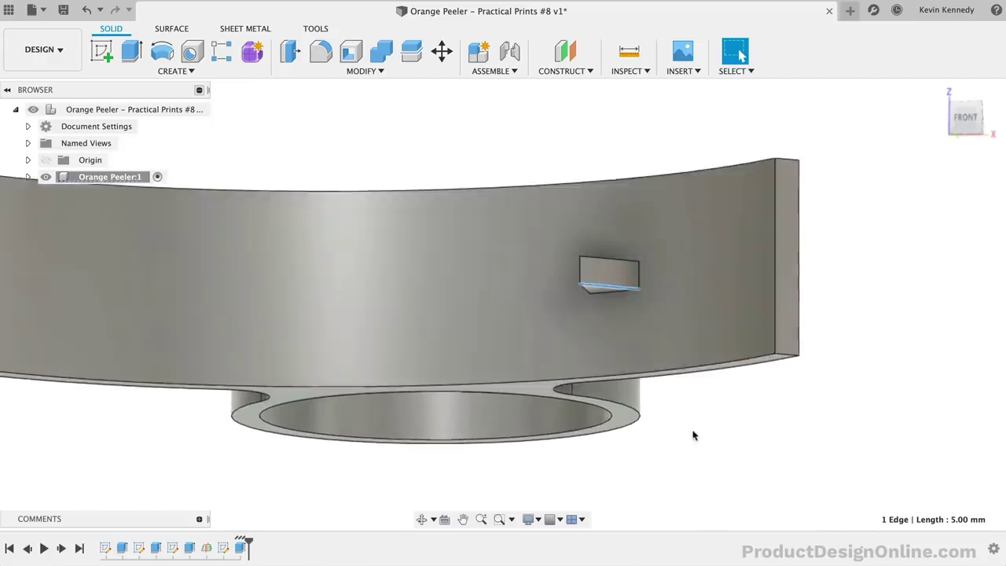
left_click(939, 90)
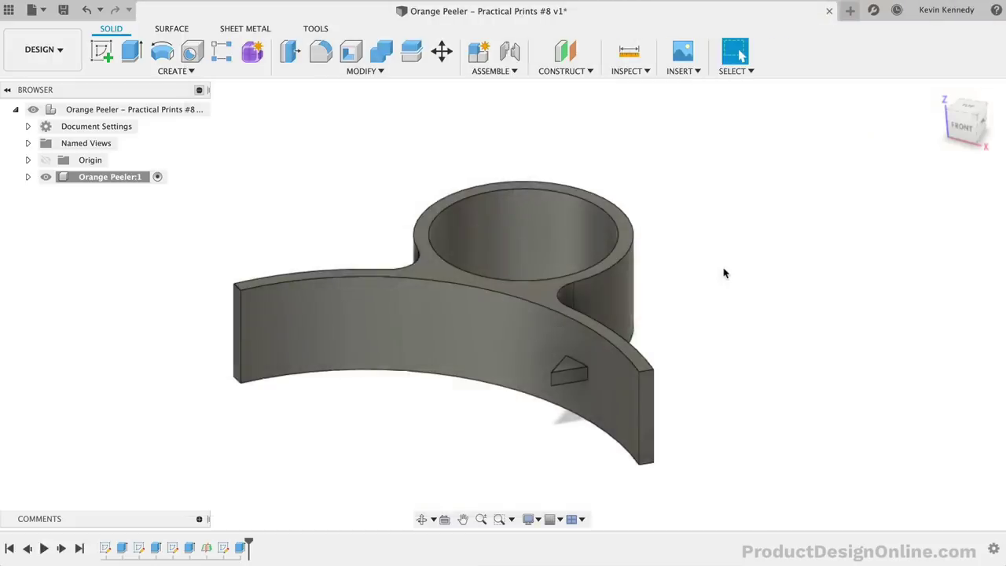
Step: Fillet the arm's right-end top and bottom edges at 7 mm and left-end edges at 3 mm
left_click(321, 51)
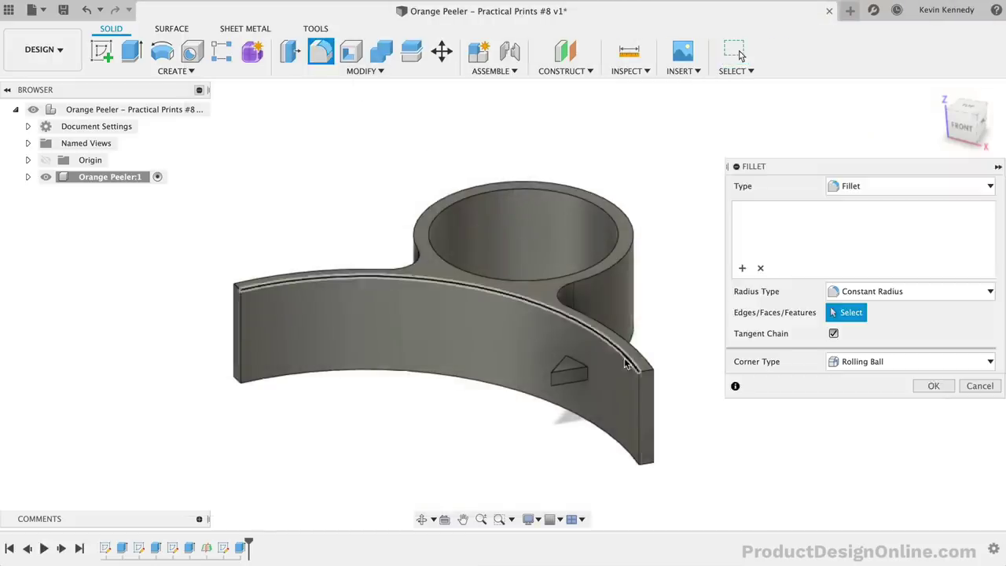
left_click(643, 368)
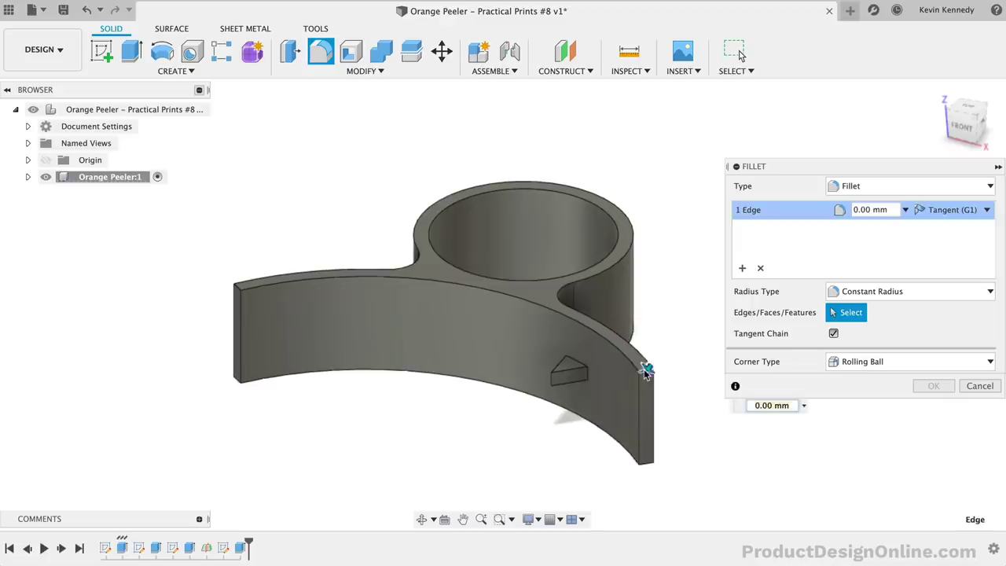
left_click(648, 464)
type("7")
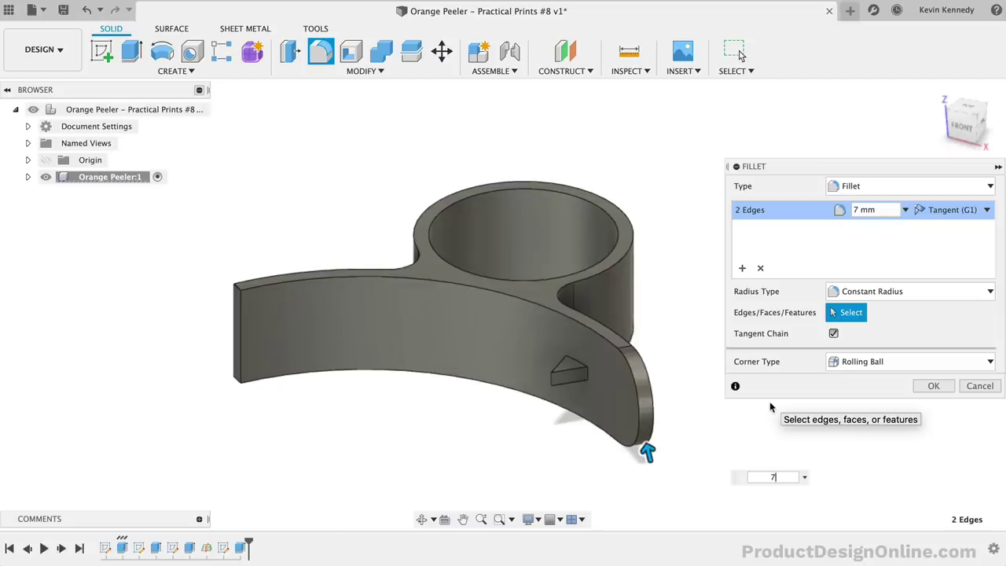
left_click(743, 269)
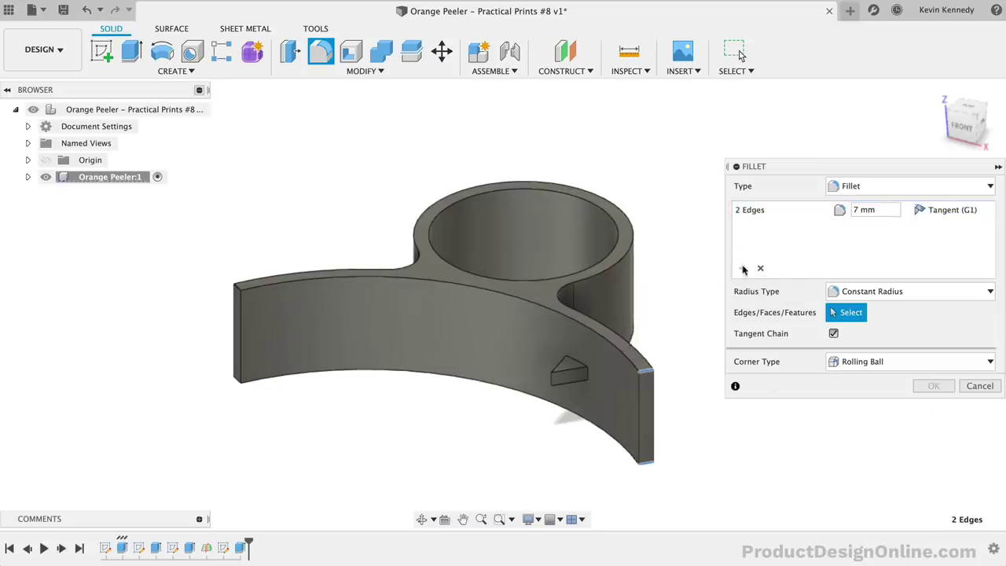
left_click(234, 291)
left_click(230, 380)
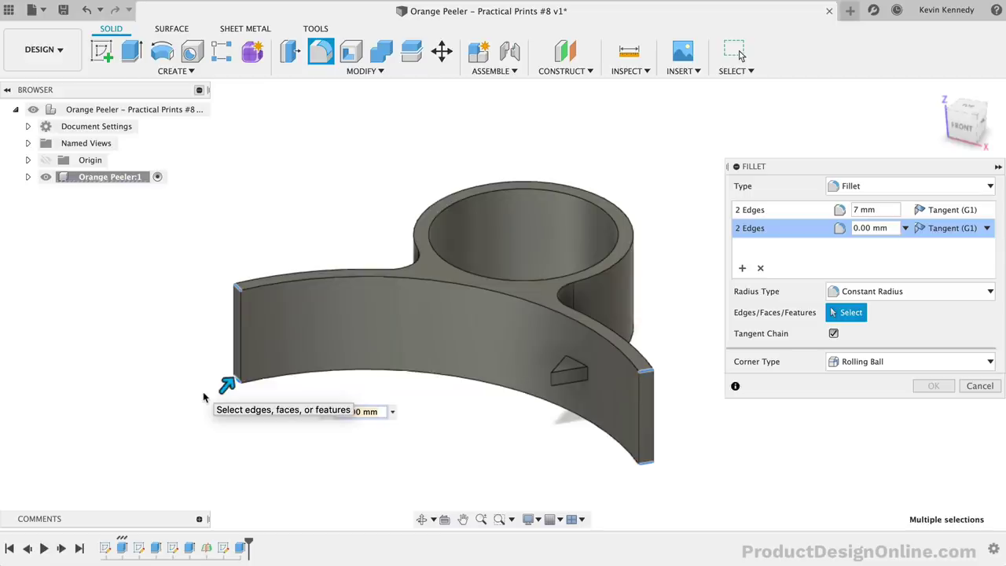
type("3")
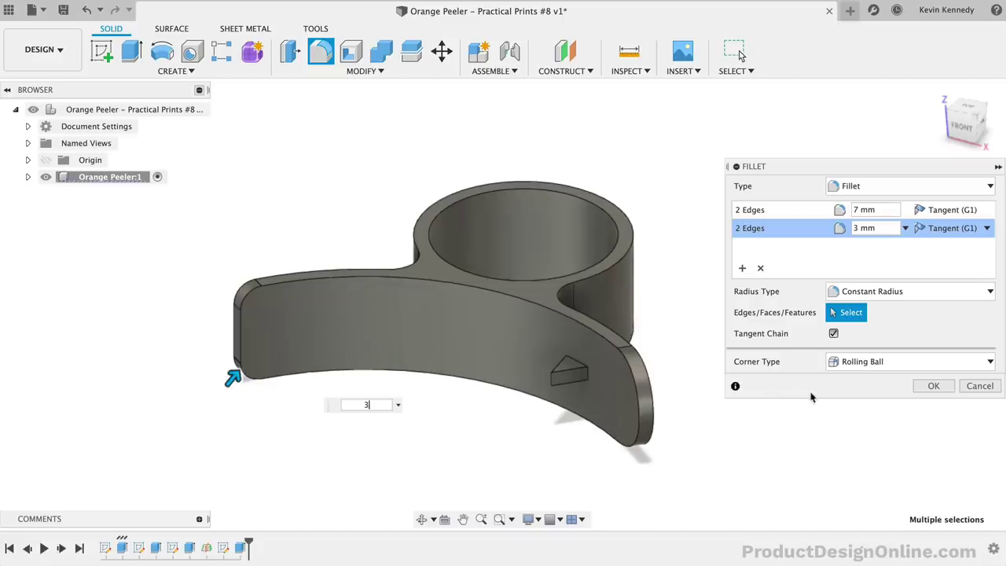
left_click(934, 386)
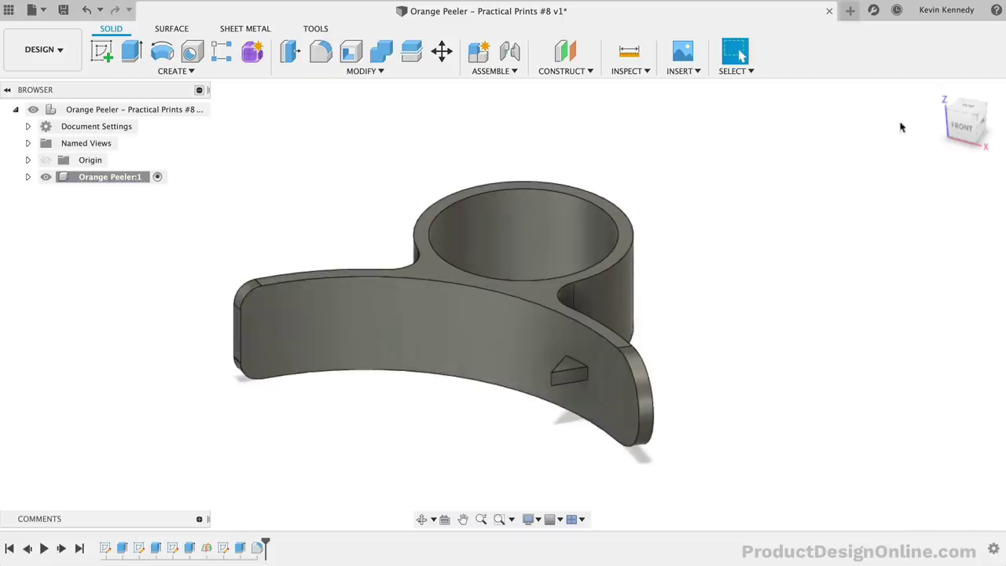
left_click(958, 127)
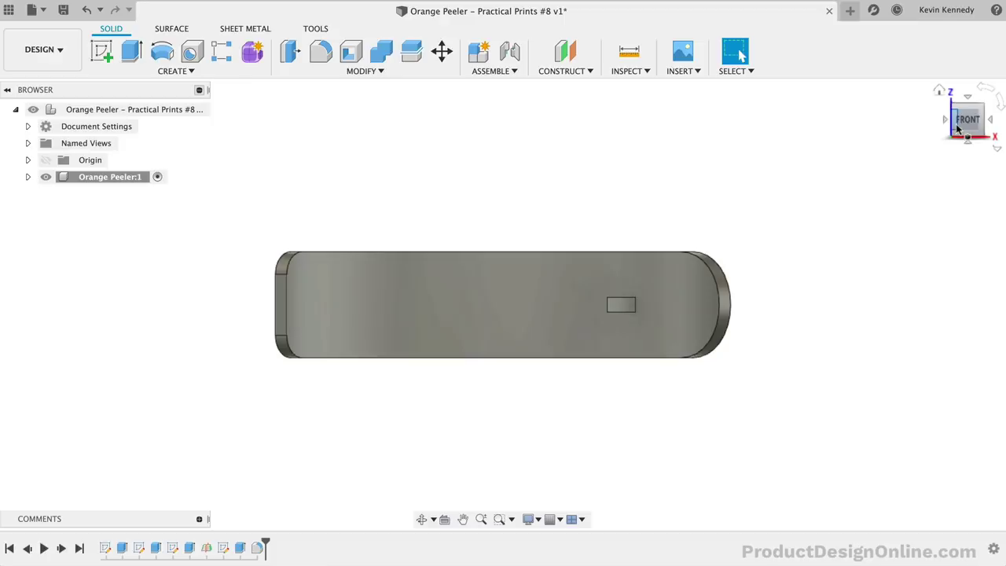
left_click_drag(967, 119, 975, 207)
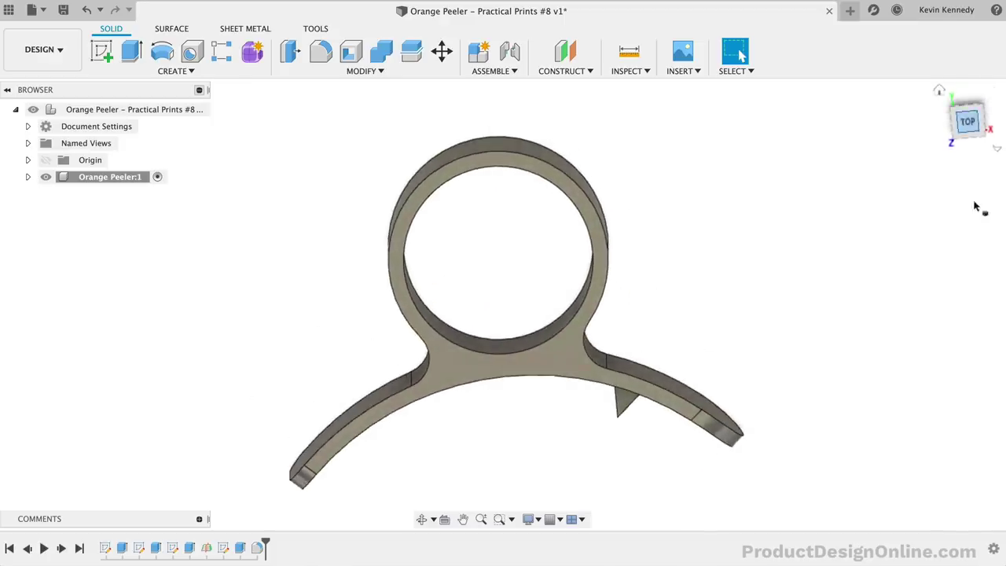
left_click(940, 91)
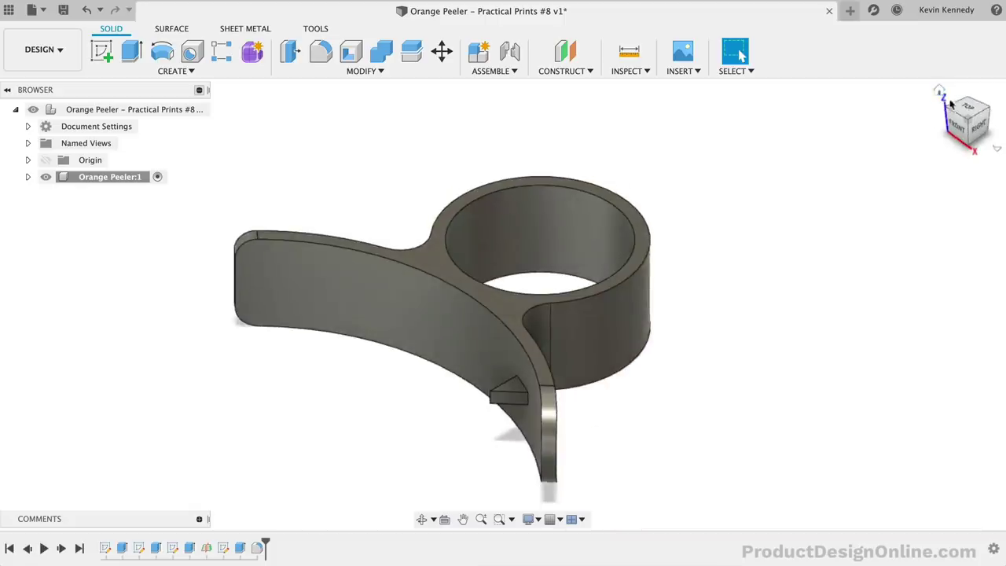
left_click(957, 126)
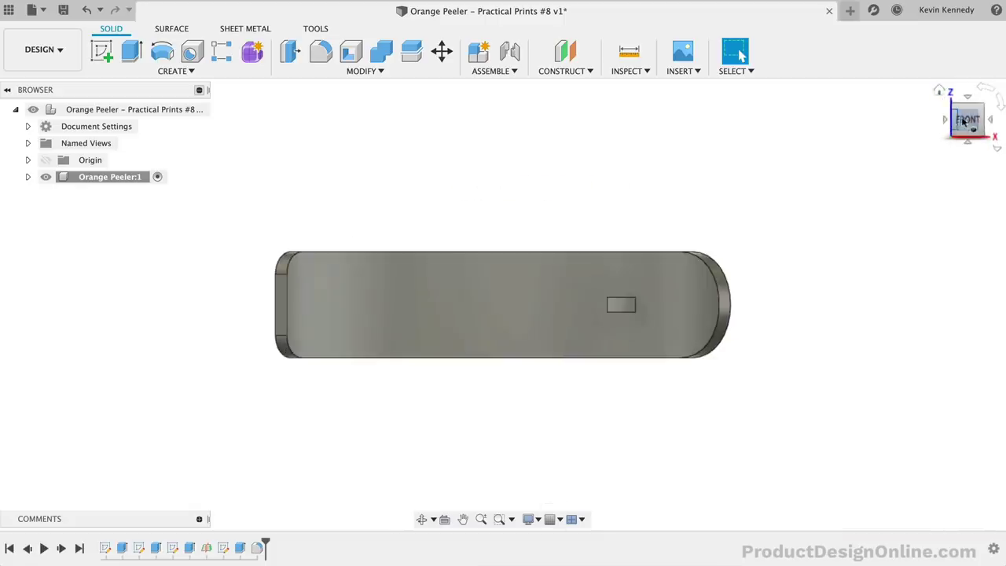
left_click_drag(964, 120, 926, 69)
left_click(979, 116)
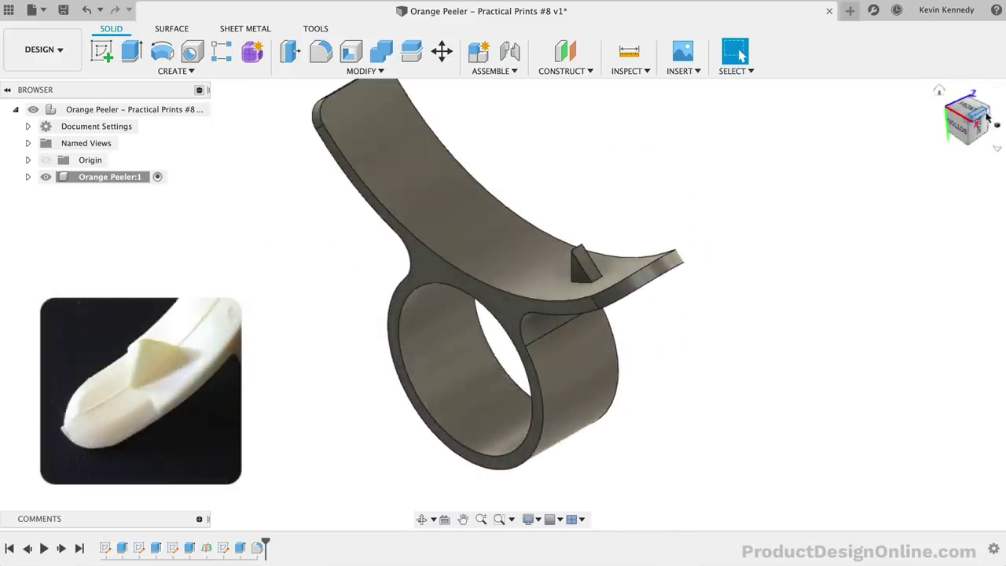
left_click(990, 114)
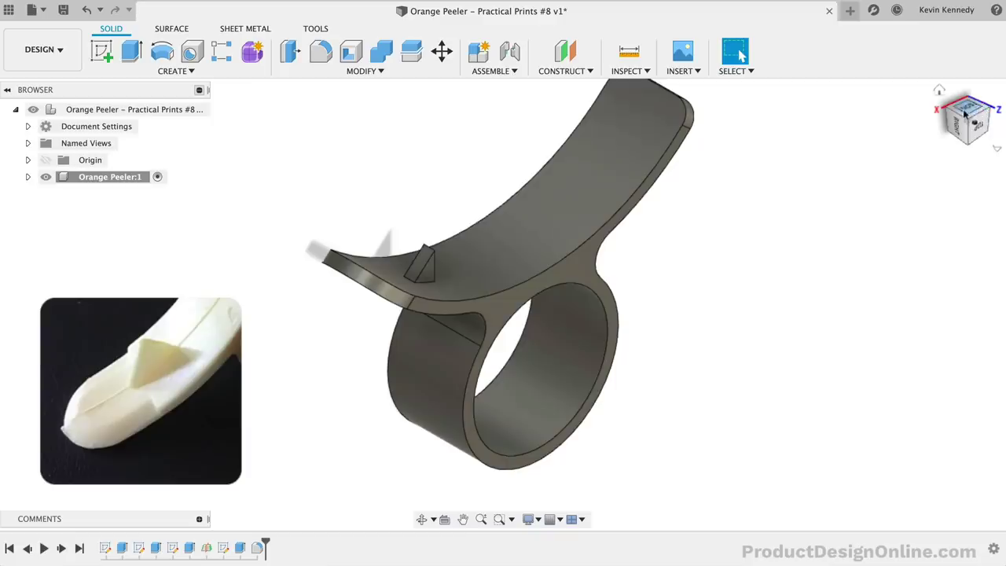
left_click(423, 518)
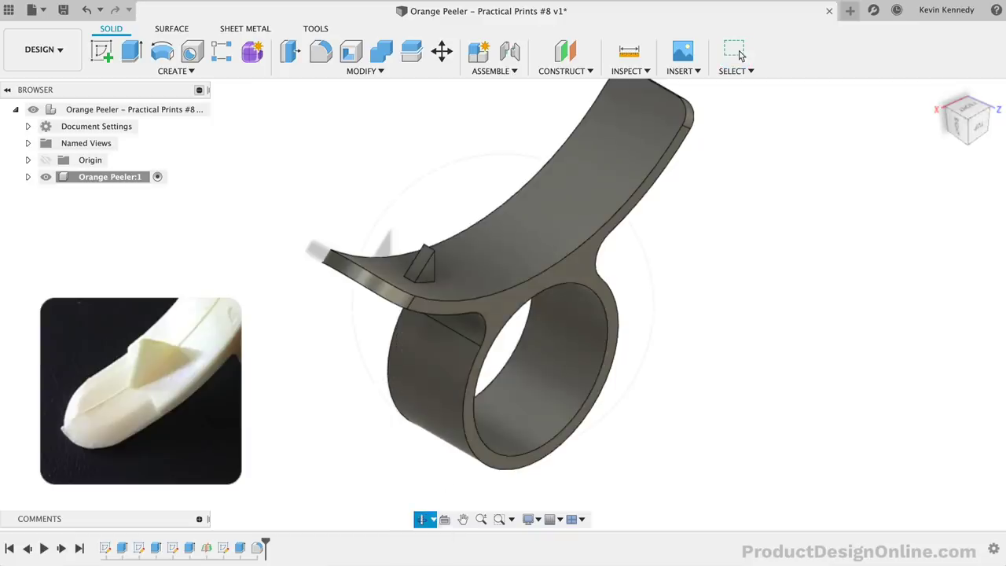
left_click_drag(356, 290, 261, 327)
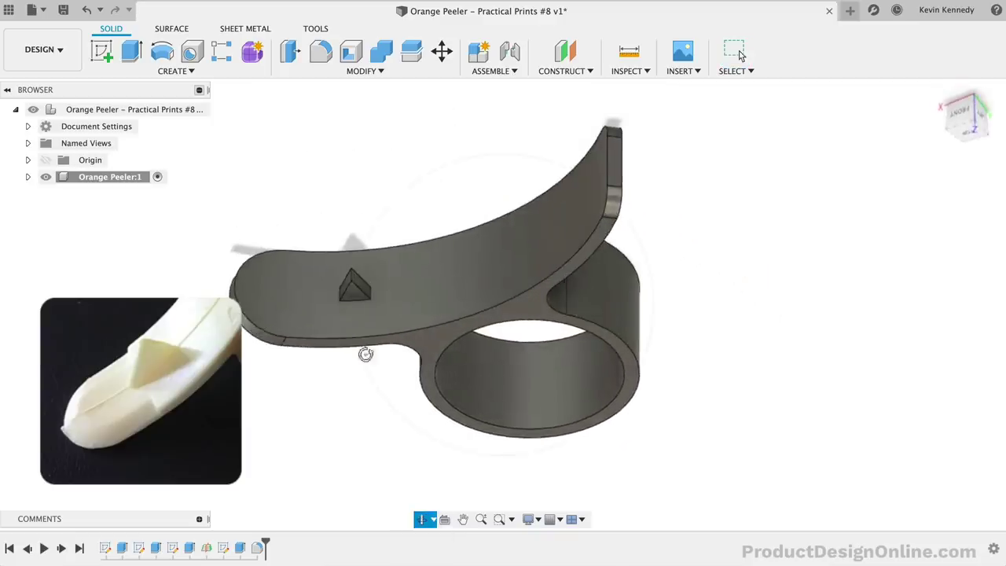
left_click_drag(389, 360, 364, 434)
scroll(362, 433, "up", 5)
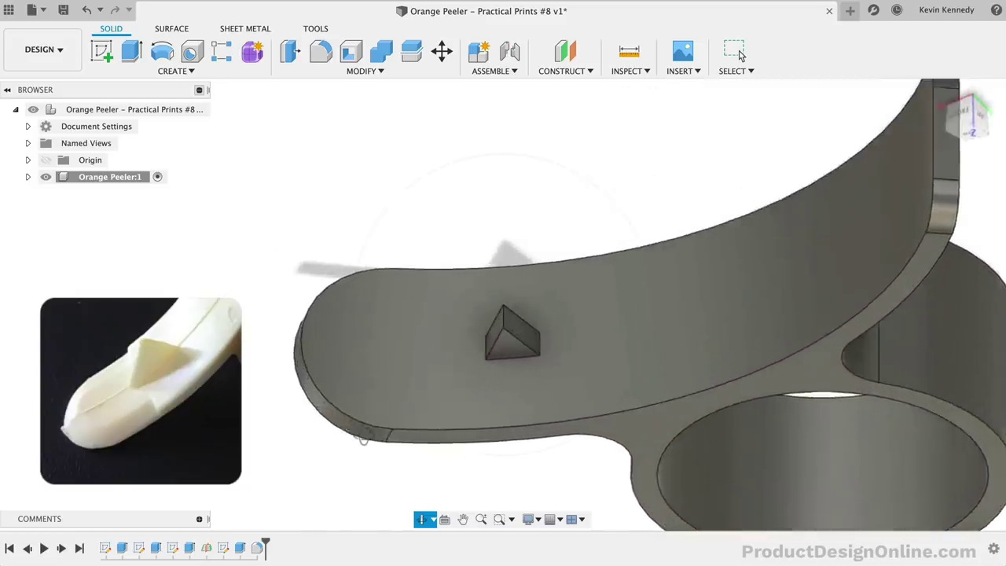
key("Escape")
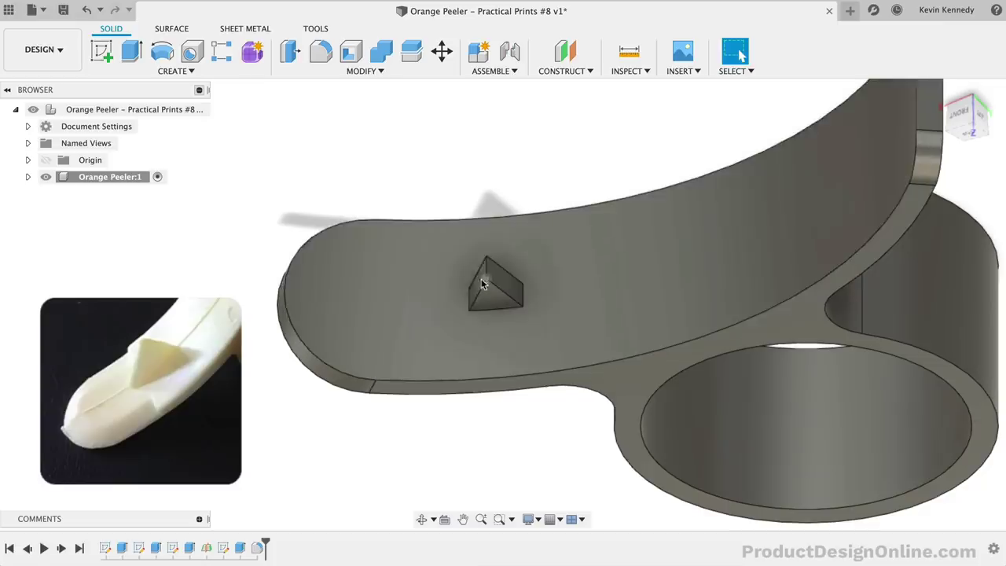
Step: Create a construction plane through two edges of the triangular blade
left_click(562, 72)
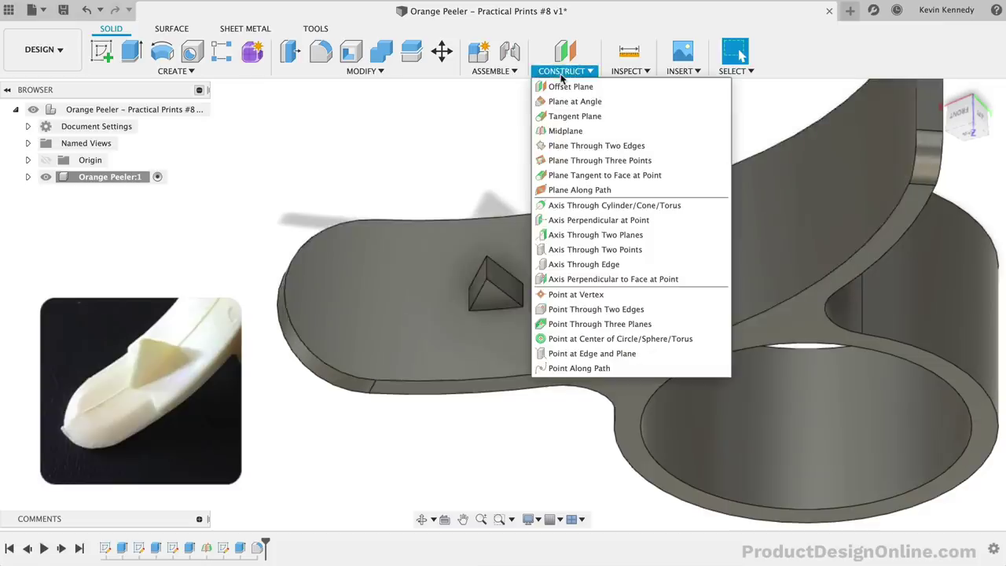
left_click(559, 147)
left_click(476, 277)
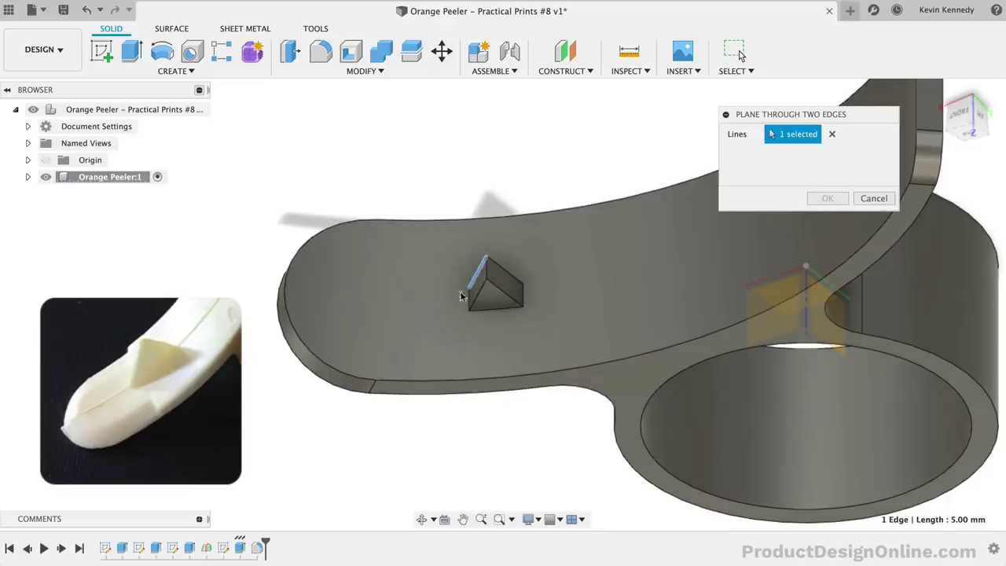
left_click(474, 292)
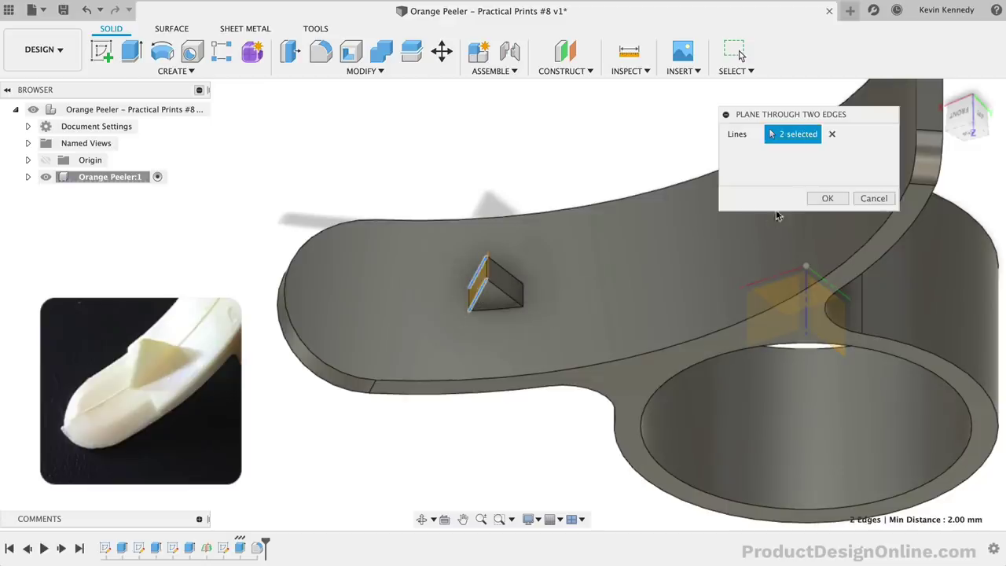
left_click(827, 198)
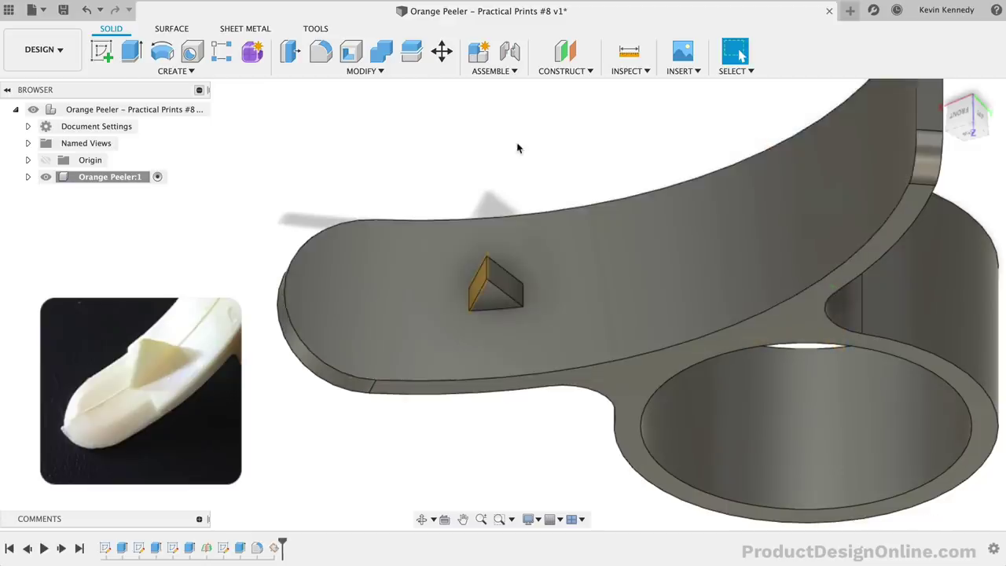
Step: Split the peeler body using the new blade plane
left_click(412, 51)
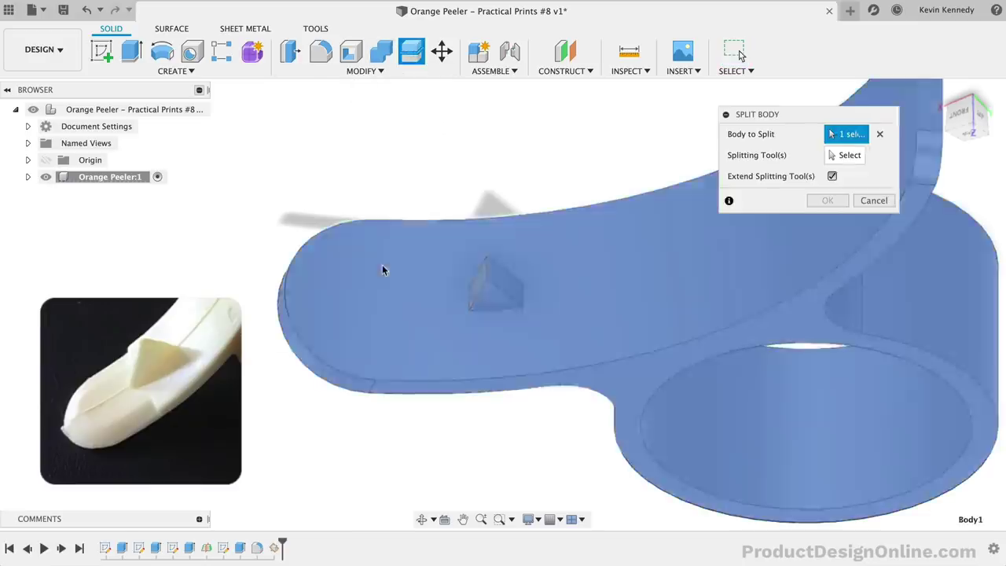
left_click(384, 270)
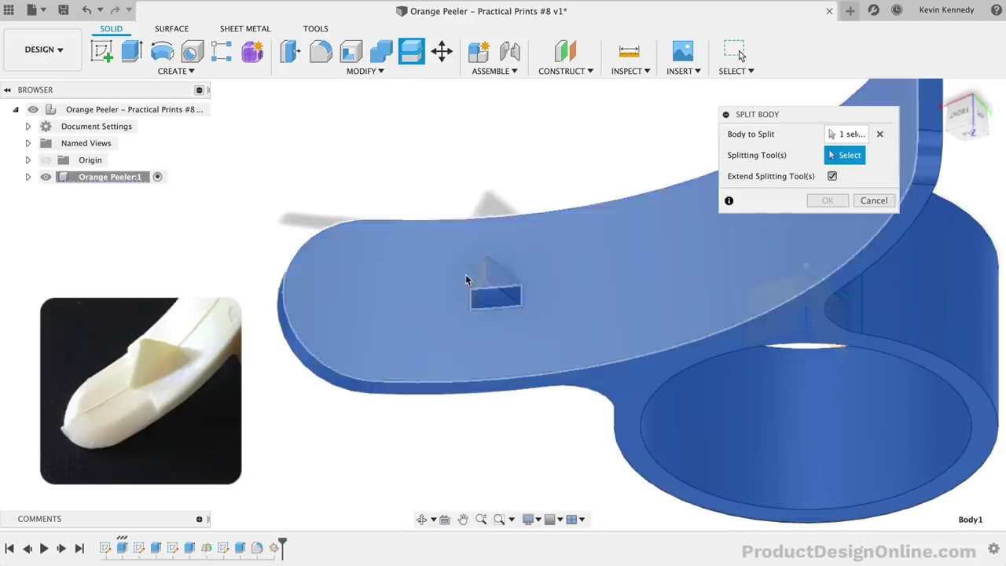
left_click(475, 279)
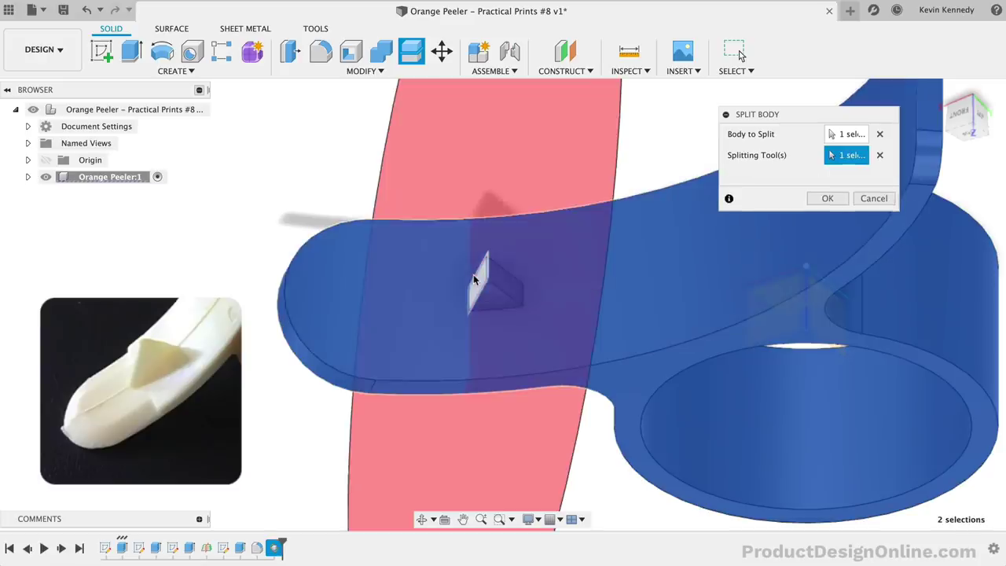
left_click(818, 198)
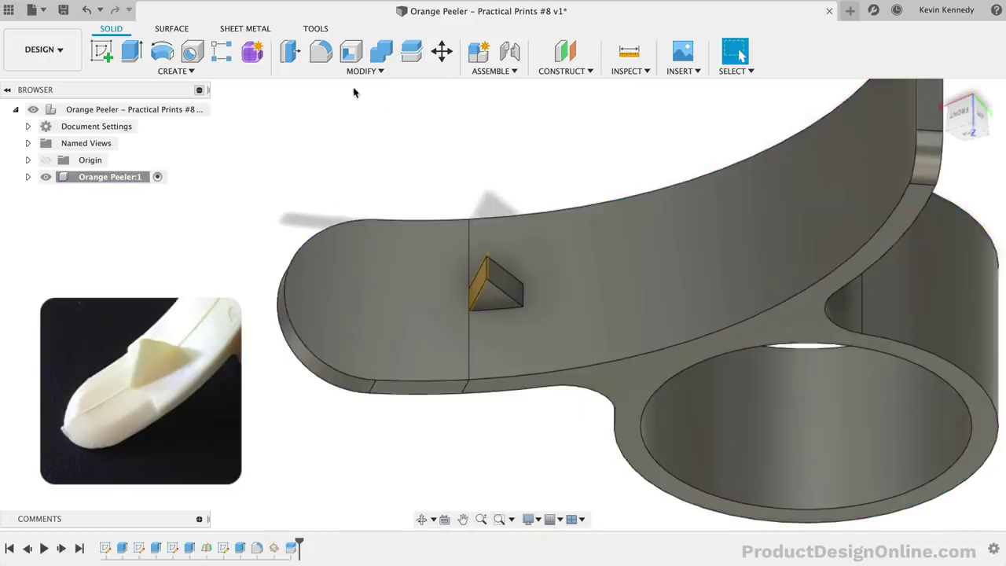
Step: Chamfer the tip's top edge with two distances, 4 mm and 1 mm
left_click(355, 73)
left_click(339, 118)
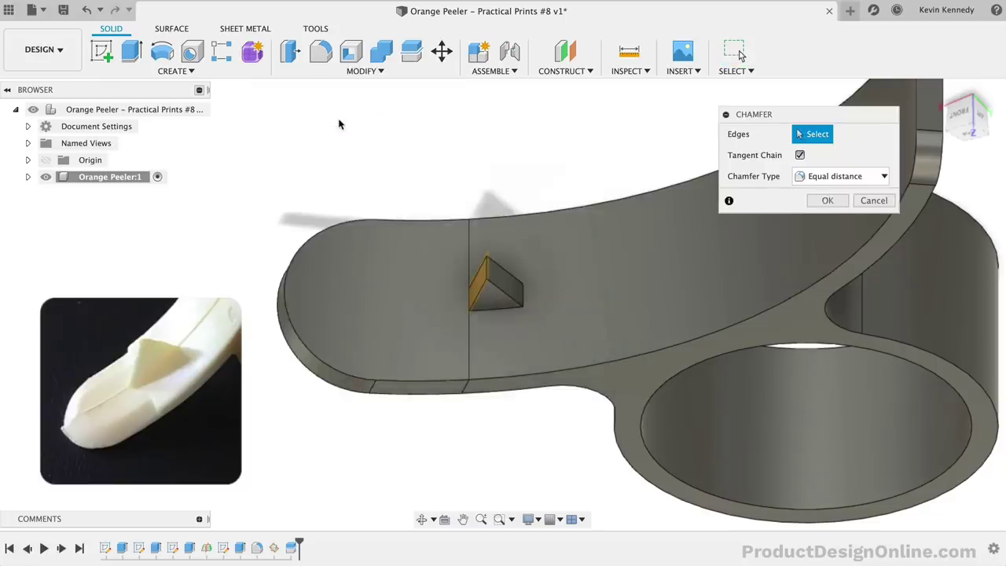
left_click(367, 220)
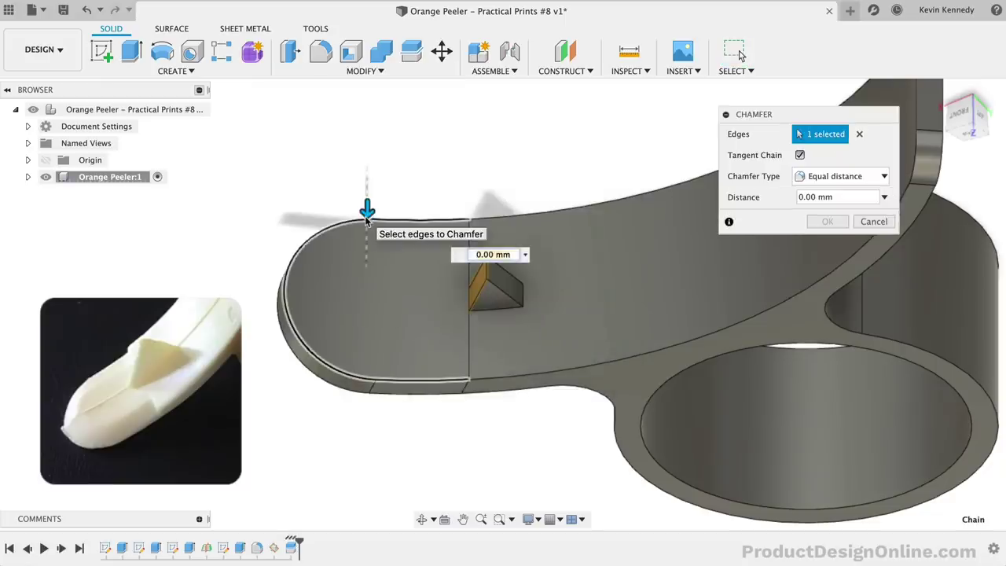
left_click(826, 176)
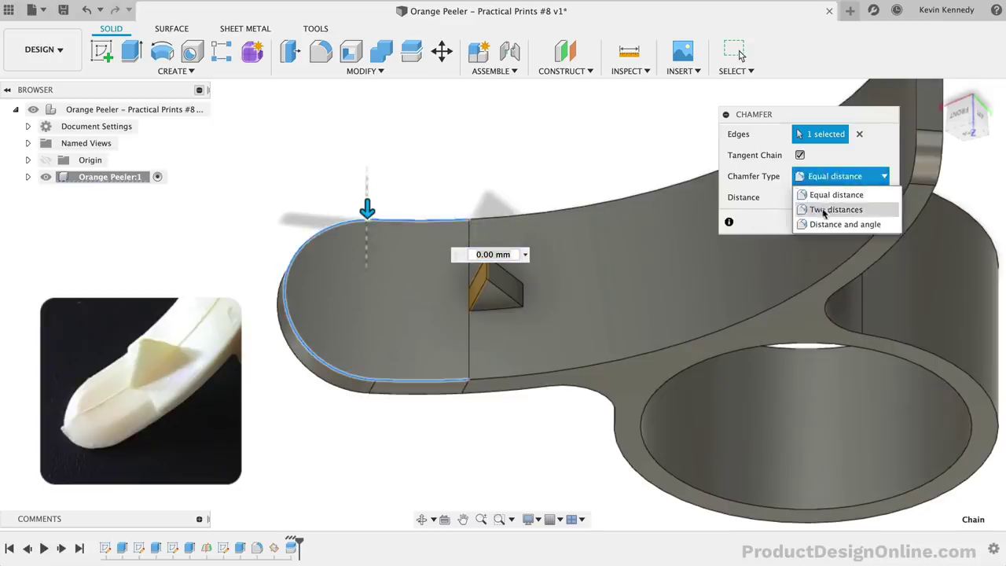
left_click(823, 210)
left_click_drag(966, 111, 968, 110)
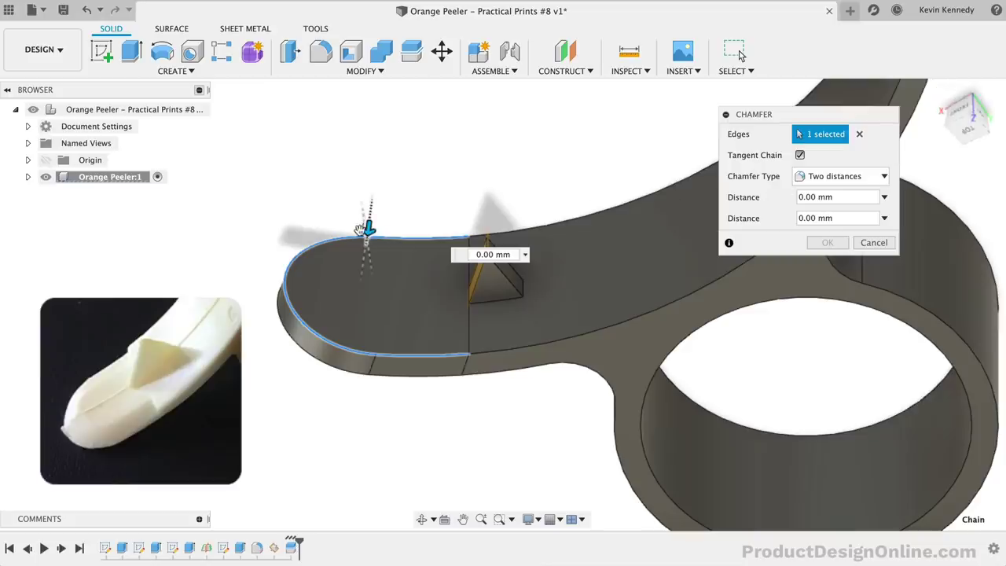
left_click(800, 221)
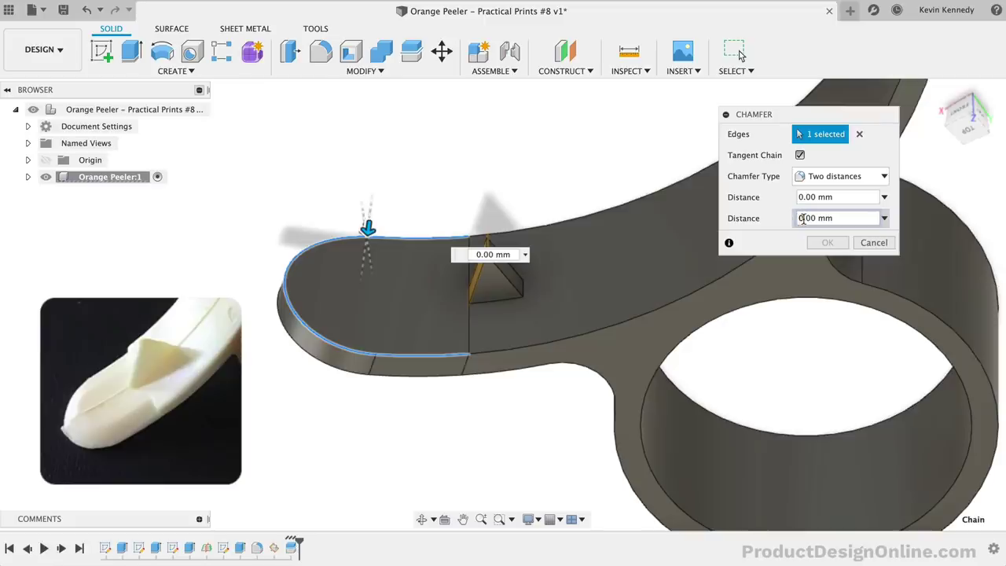
type("1")
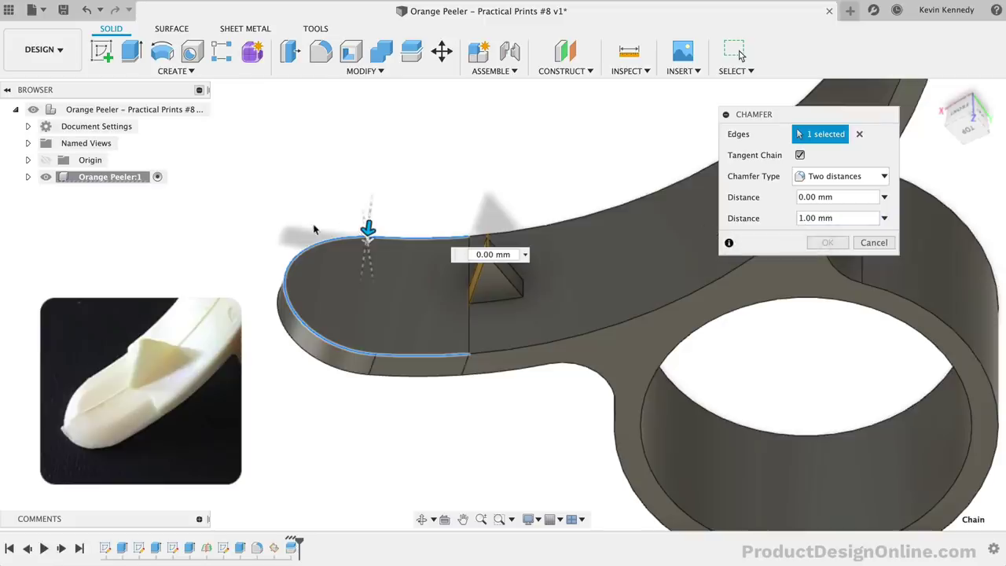
left_click_drag(367, 230, 364, 265)
left_click_drag(959, 128, 913, 157)
left_click(822, 244)
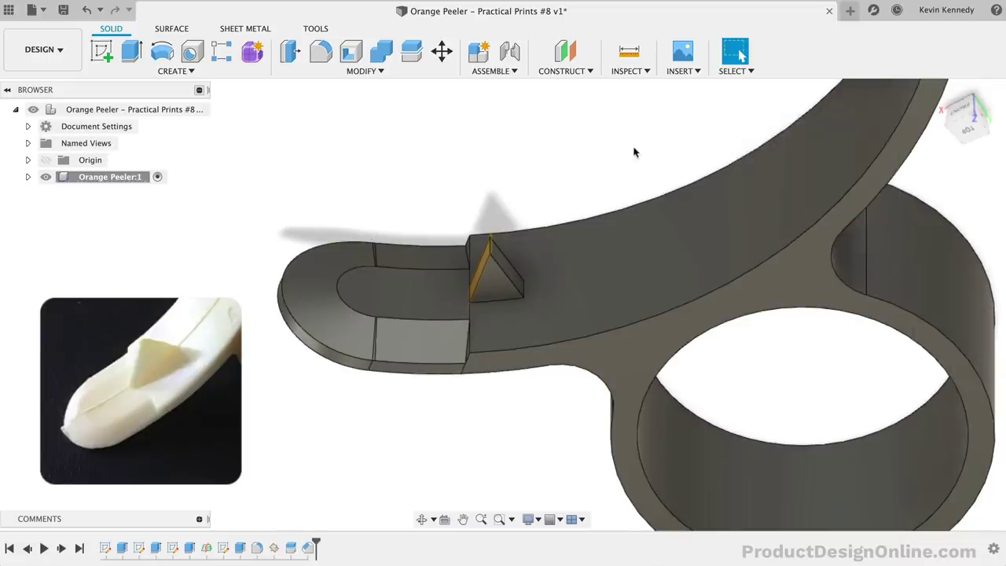
Step: Hide the construction plane at the blade with the V shortcut
left_click(478, 258)
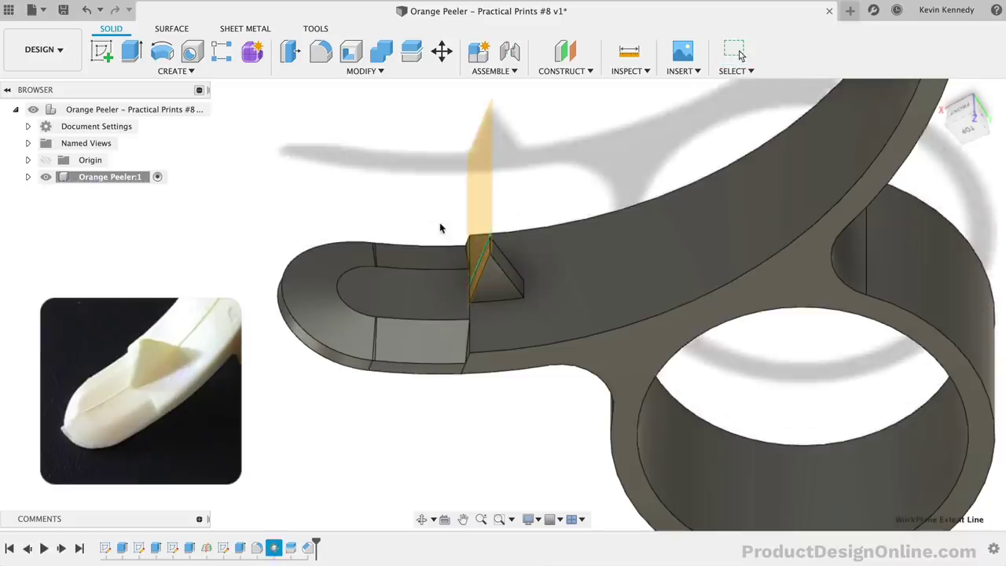
left_click(475, 162)
key("v")
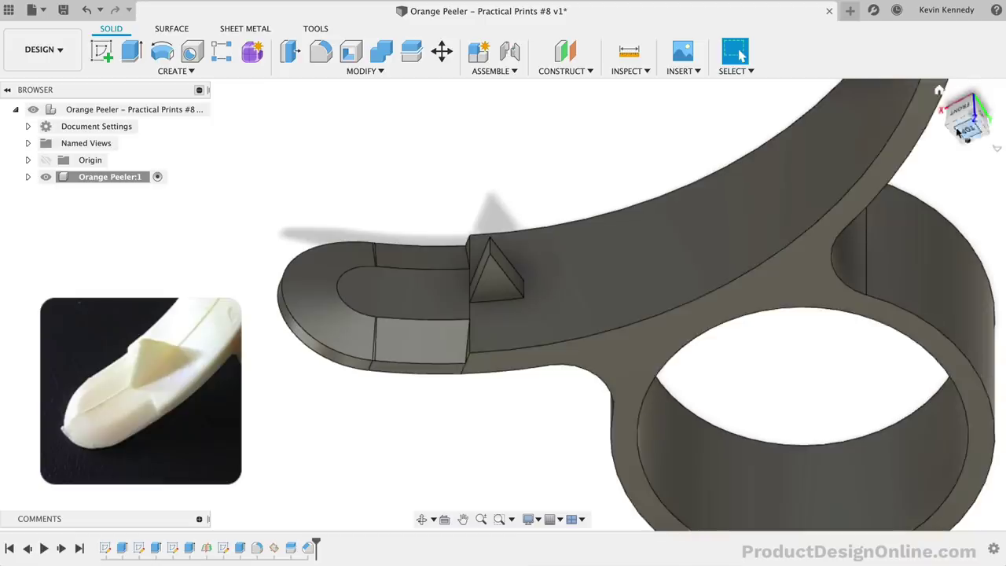
Step: Inspect the finished peeler from the Bottom, Top and Home views, orbiting between them
left_click(940, 91)
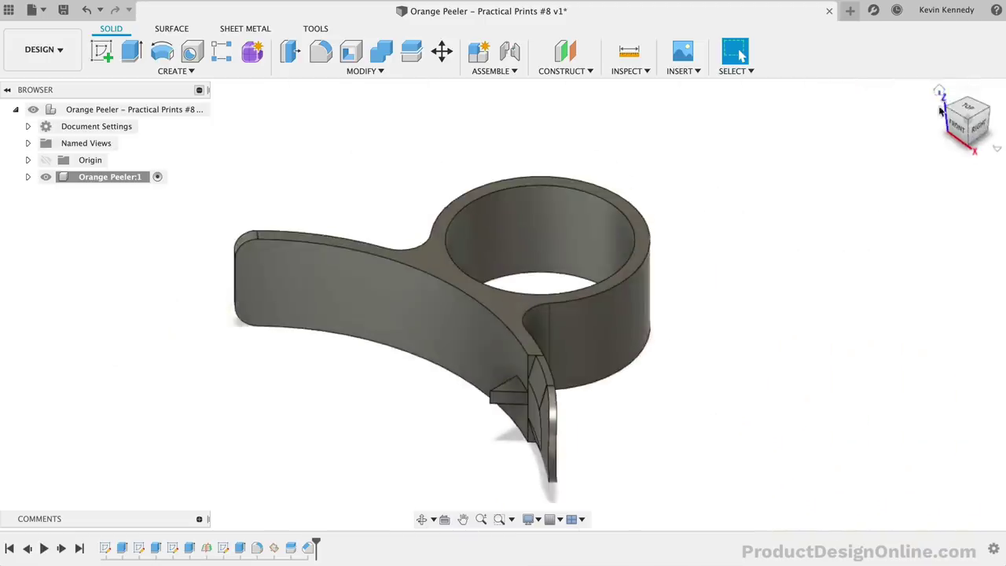
left_click(421, 519)
left_click_drag(406, 429, 341, 422)
left_click_drag(415, 338, 418, 421)
left_click(972, 131)
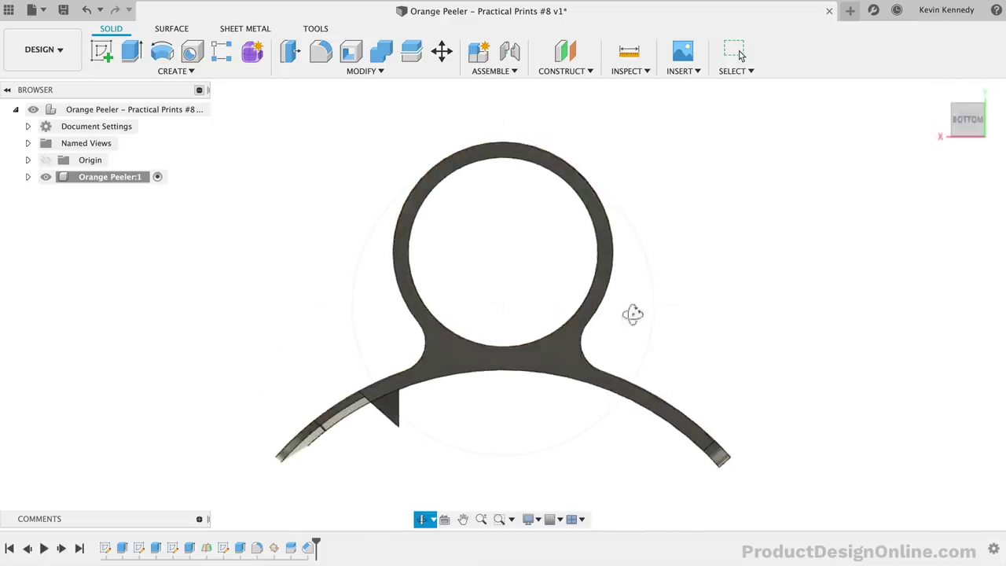
left_click_drag(634, 312, 348, 407)
left_click_drag(501, 281, 566, 370)
key("Escape")
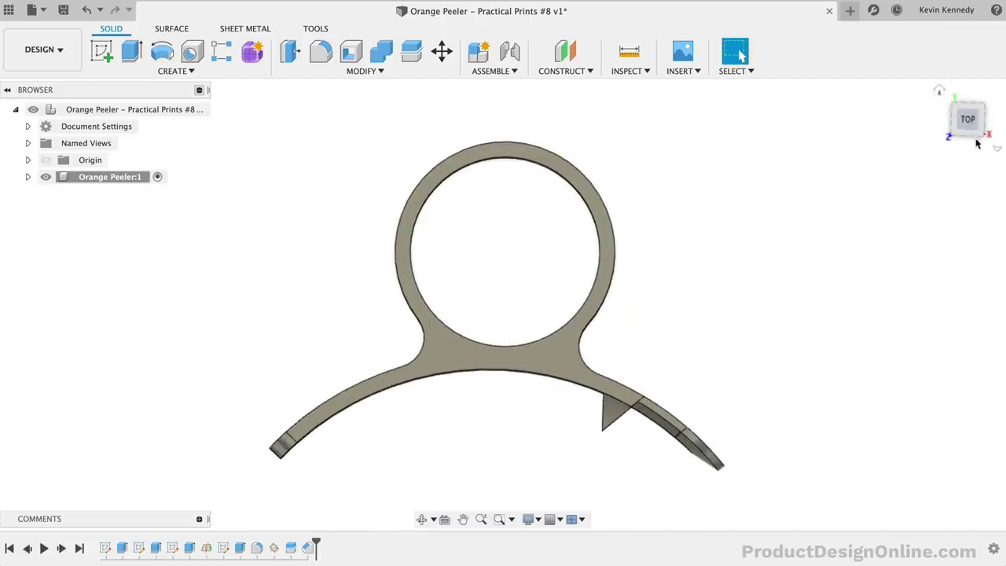
left_click(969, 119)
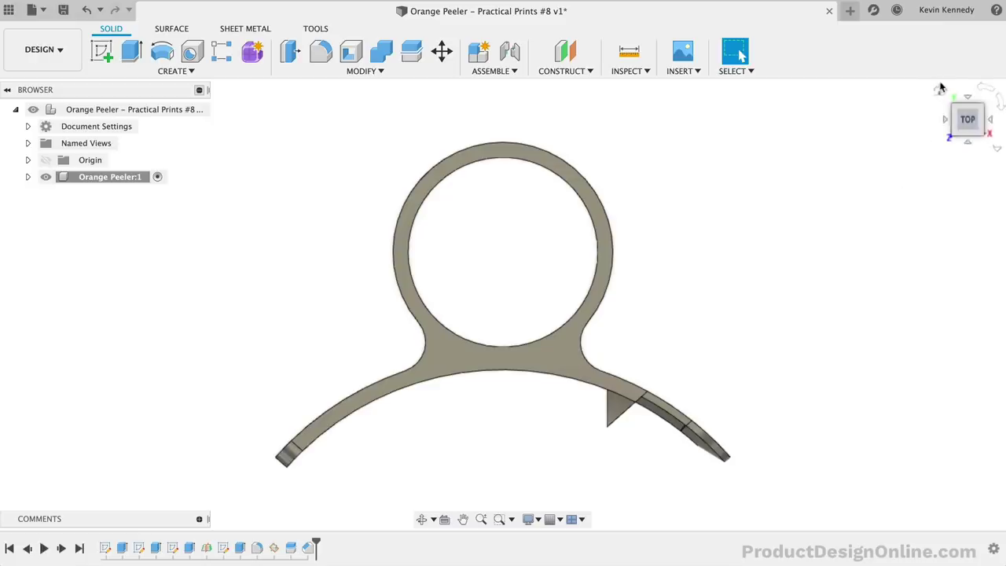
left_click(939, 93)
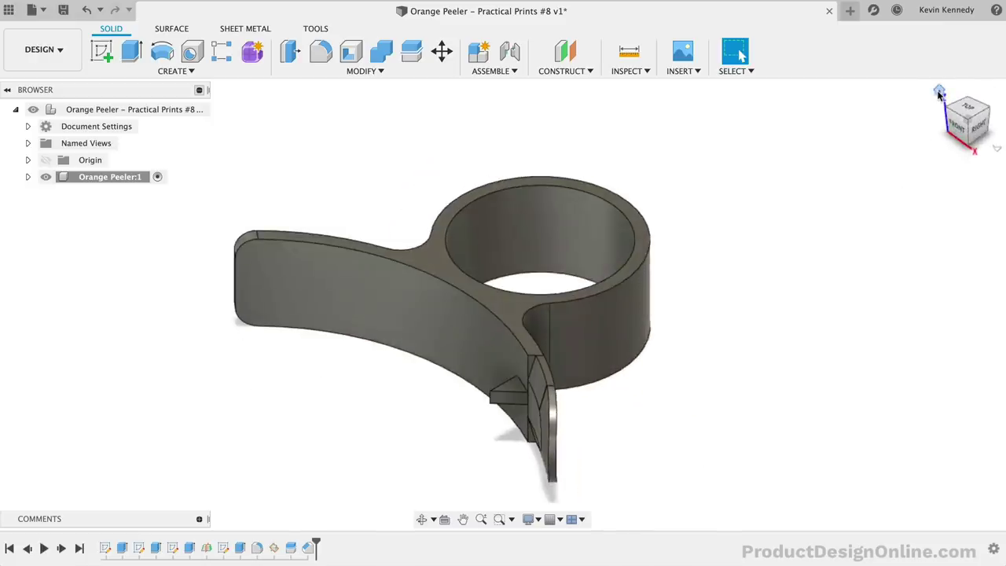